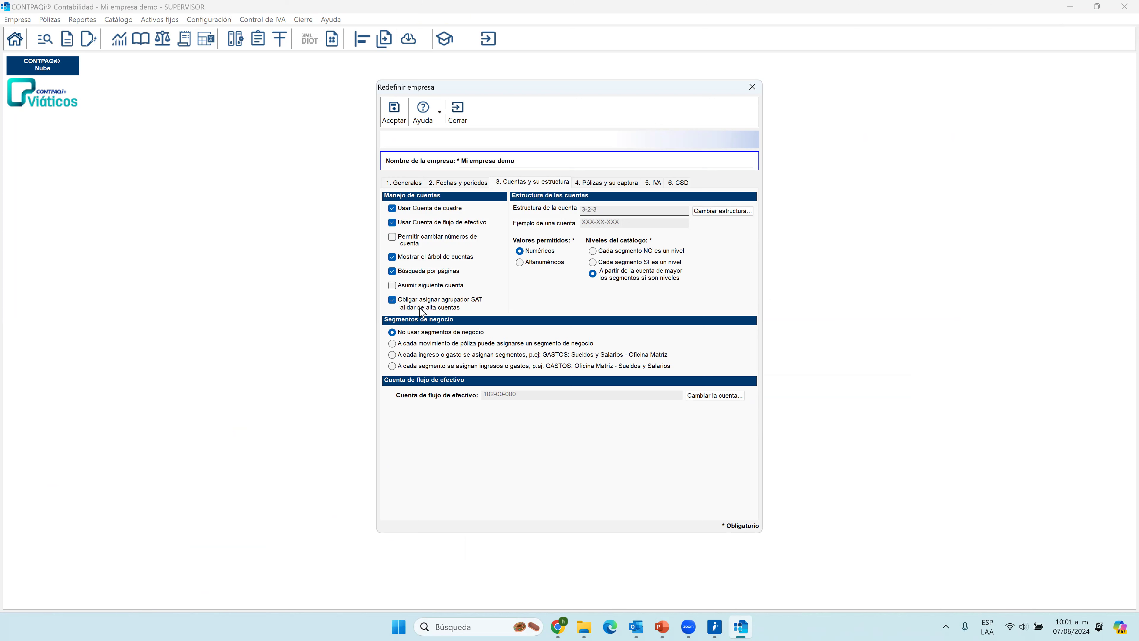
Keep the requirement to assign a SAT grouping code when creating accounts enabled and save the company settings.
click(397, 306)
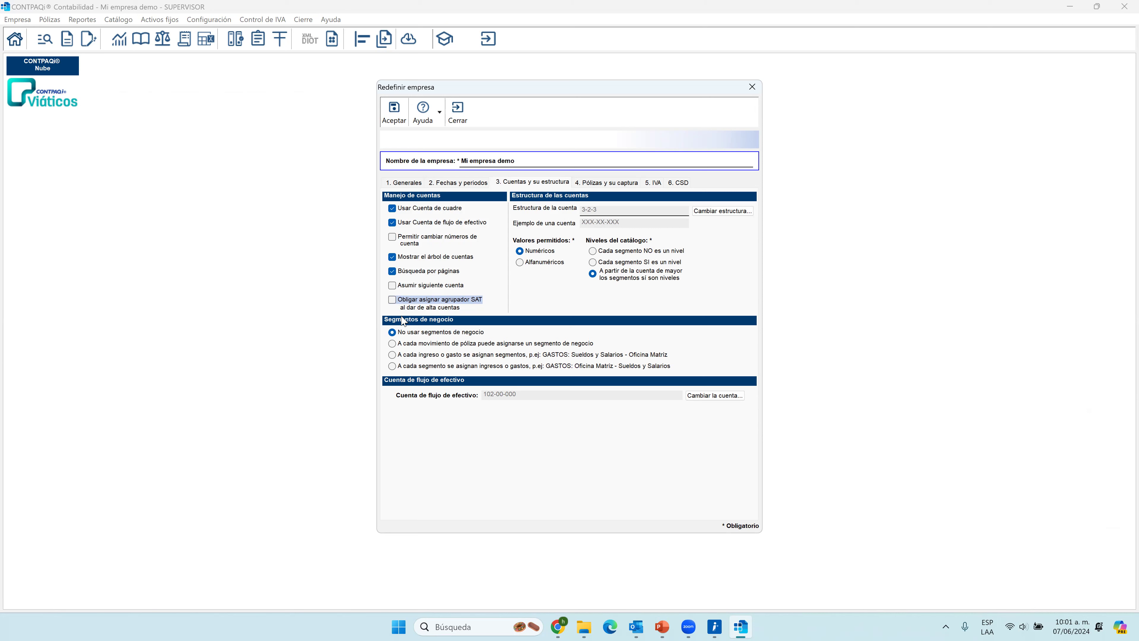
click(393, 300)
click(397, 112)
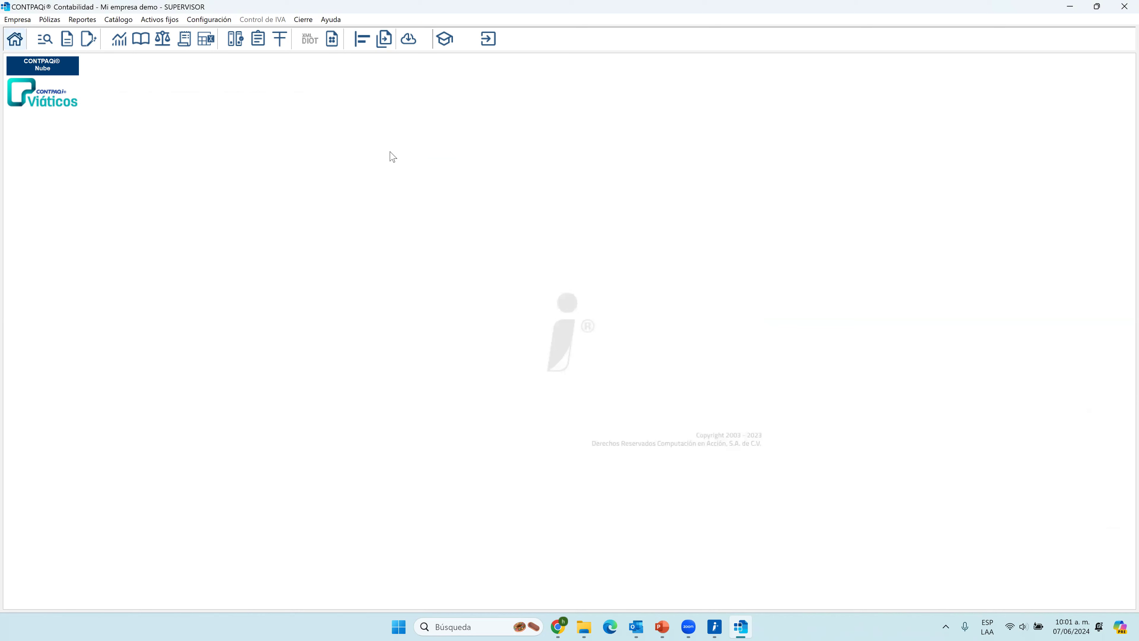
Open the account catalogue and expand the account tree through Activo and Activo a corto plazo to Bancos.
click(107, 21)
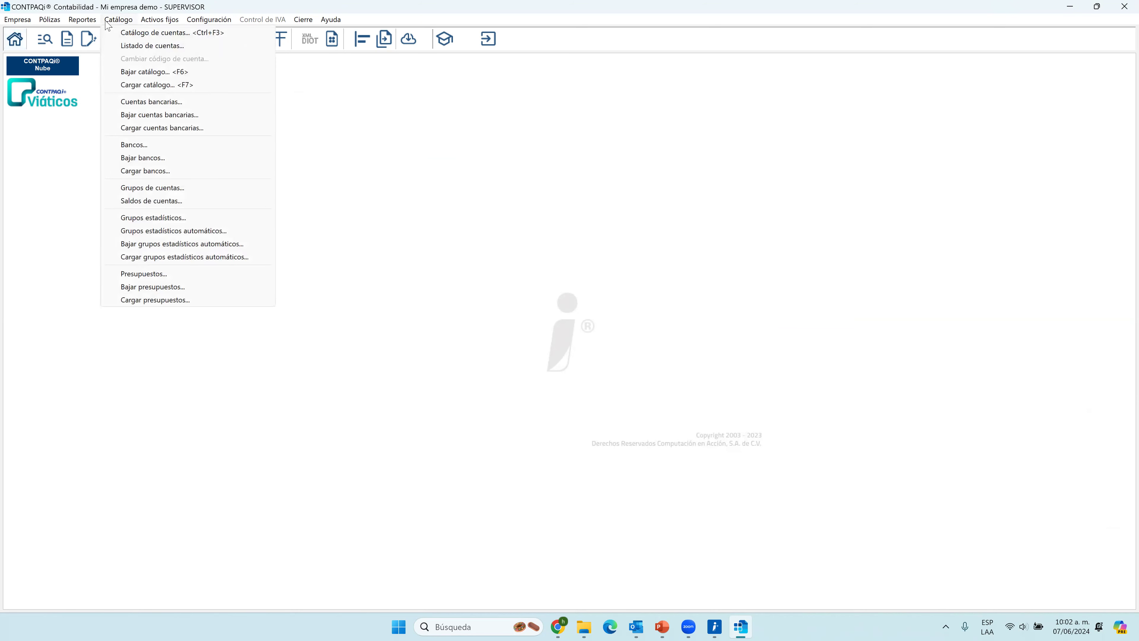
click(145, 33)
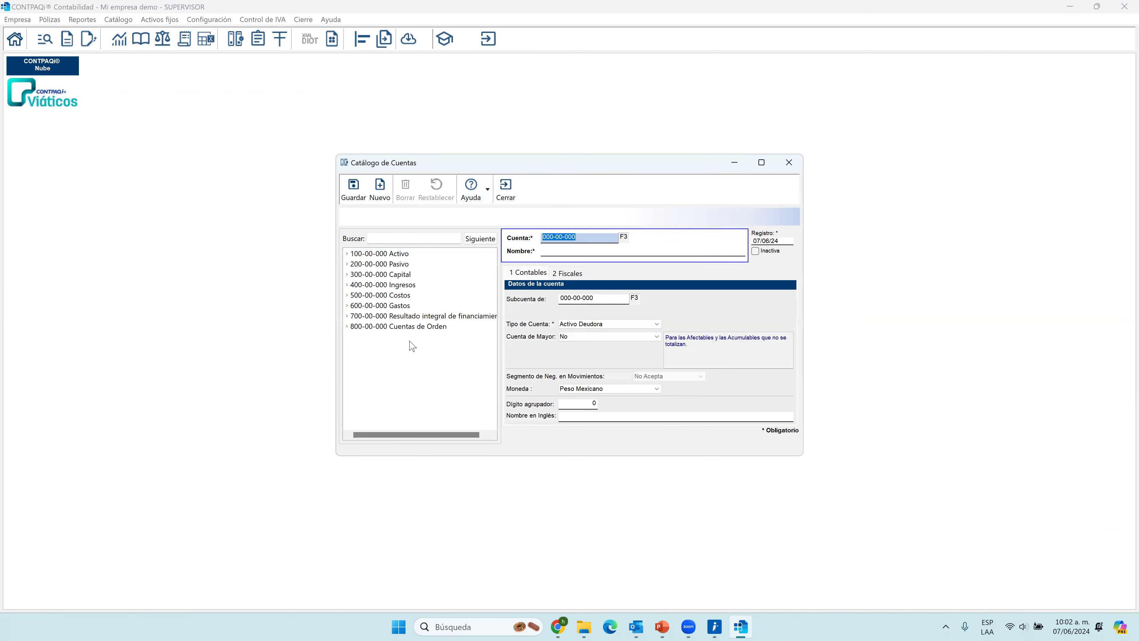
click(347, 254)
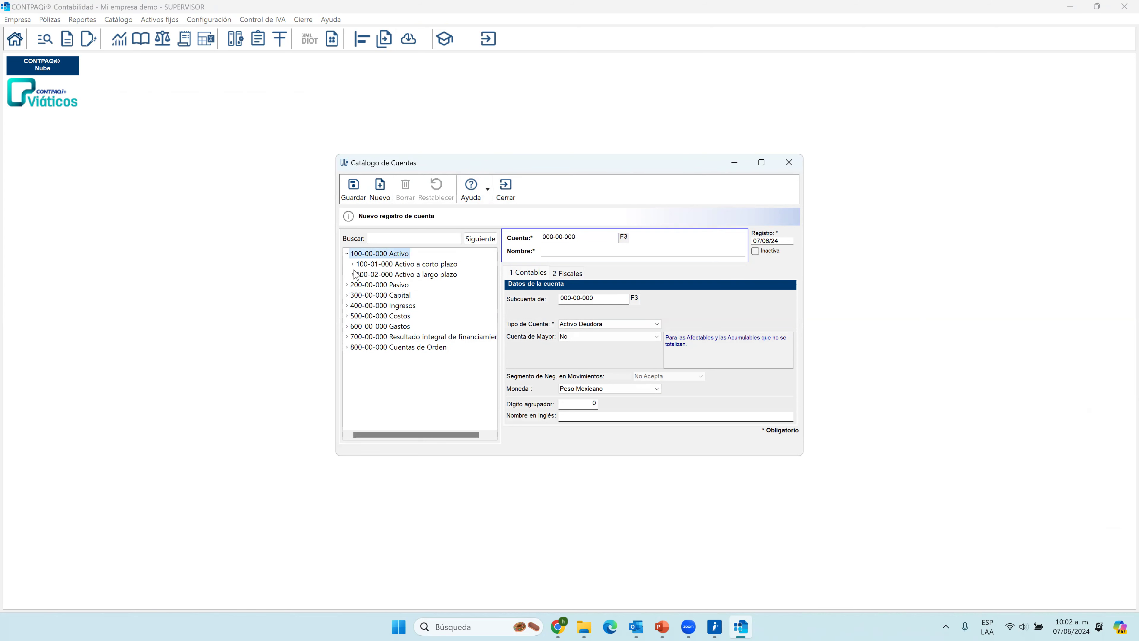
click(353, 265)
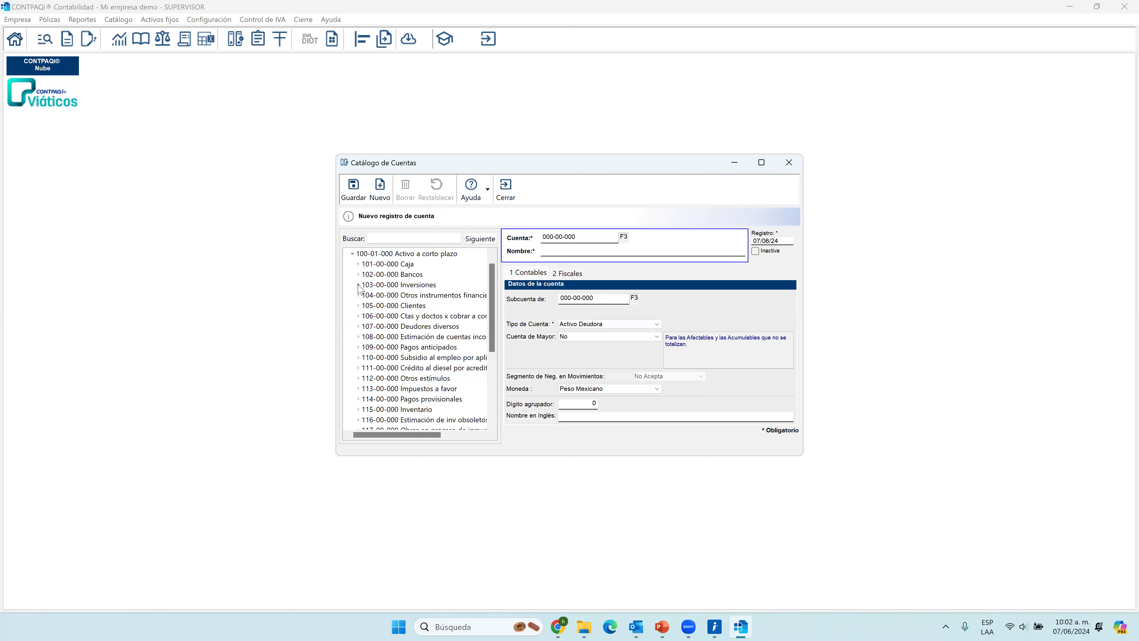
click(392, 276)
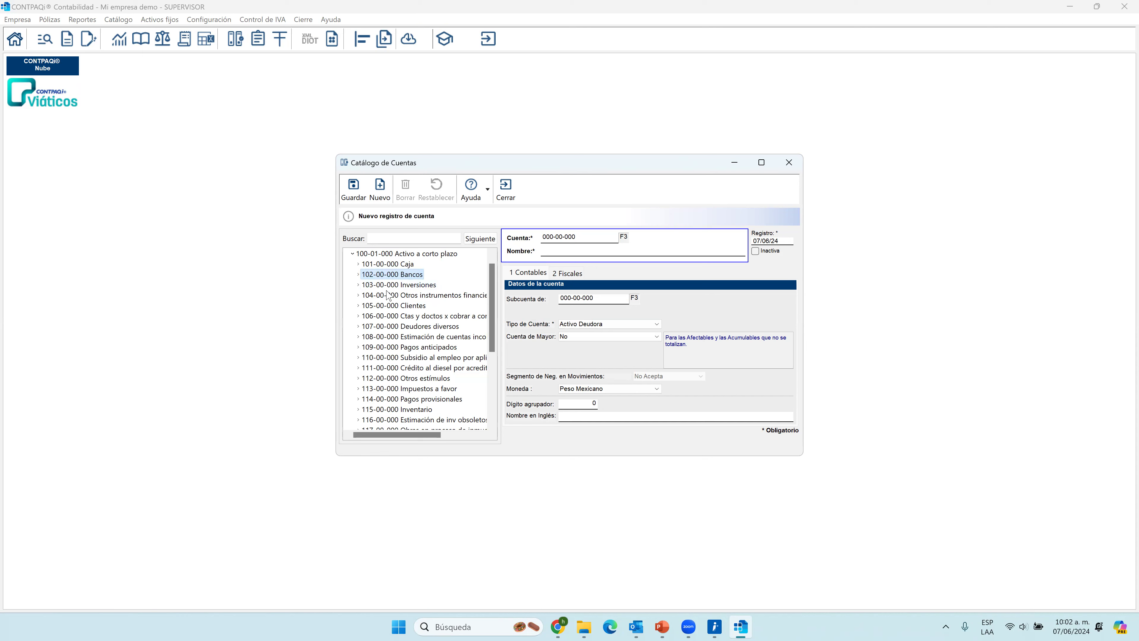
click(359, 275)
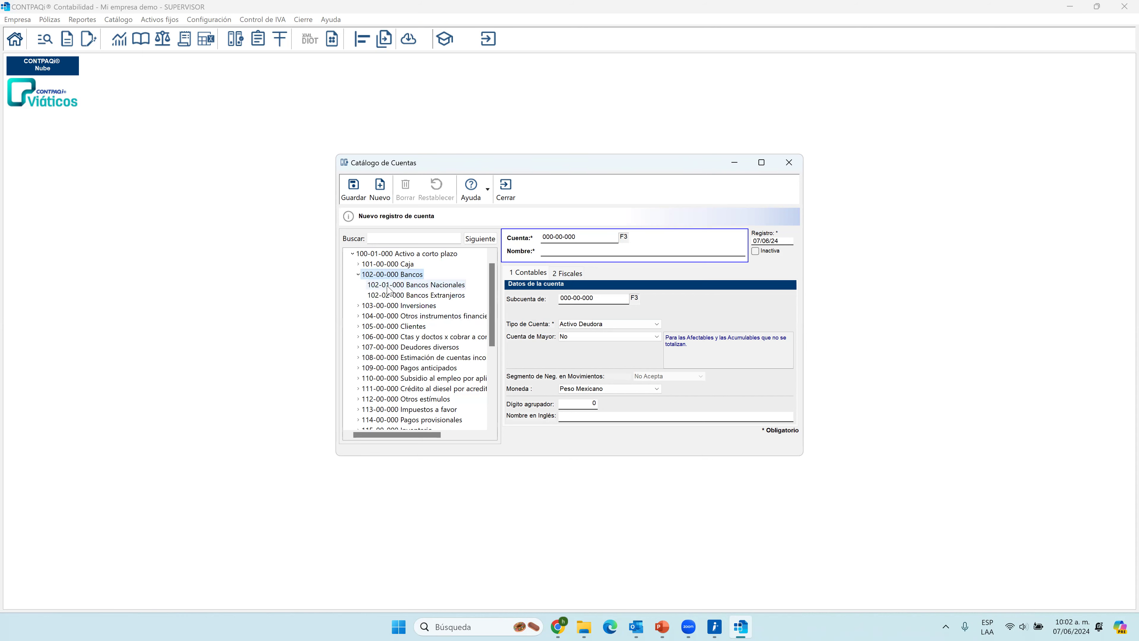
Load the 102-00-000 Bancos account and review its available Cuenta de Mayor options.
double_click(384, 279)
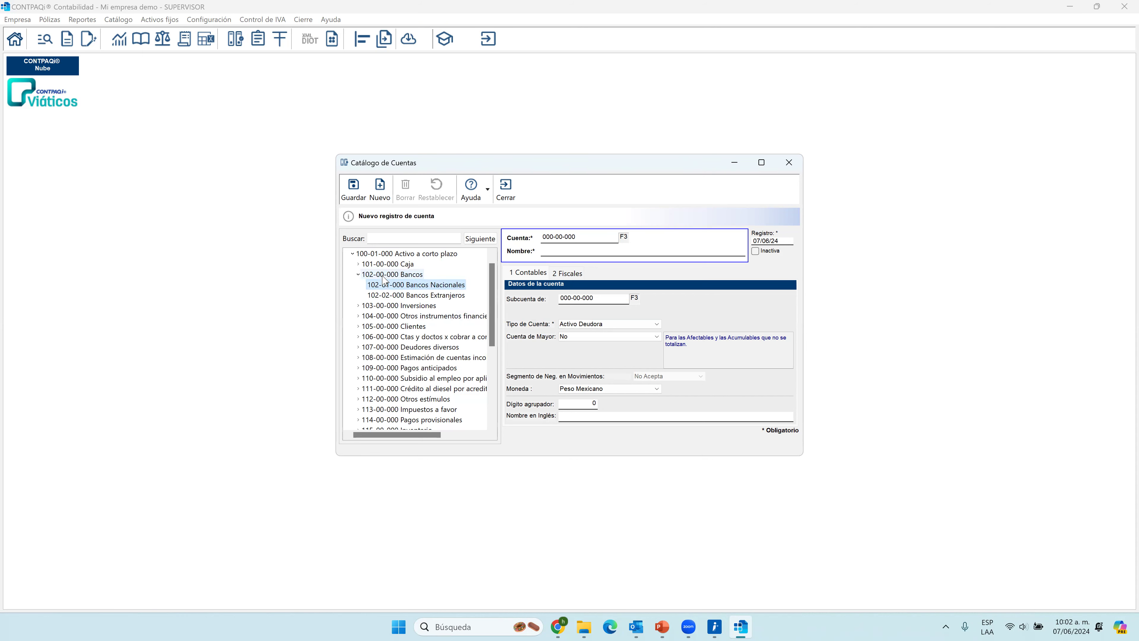
click(655, 337)
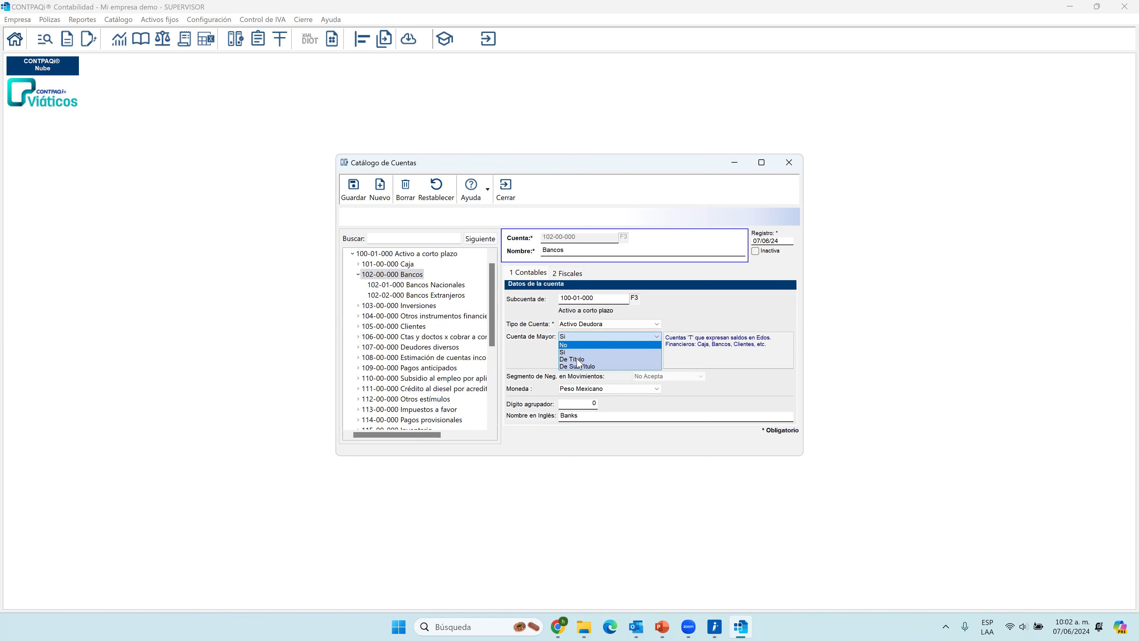
click(537, 366)
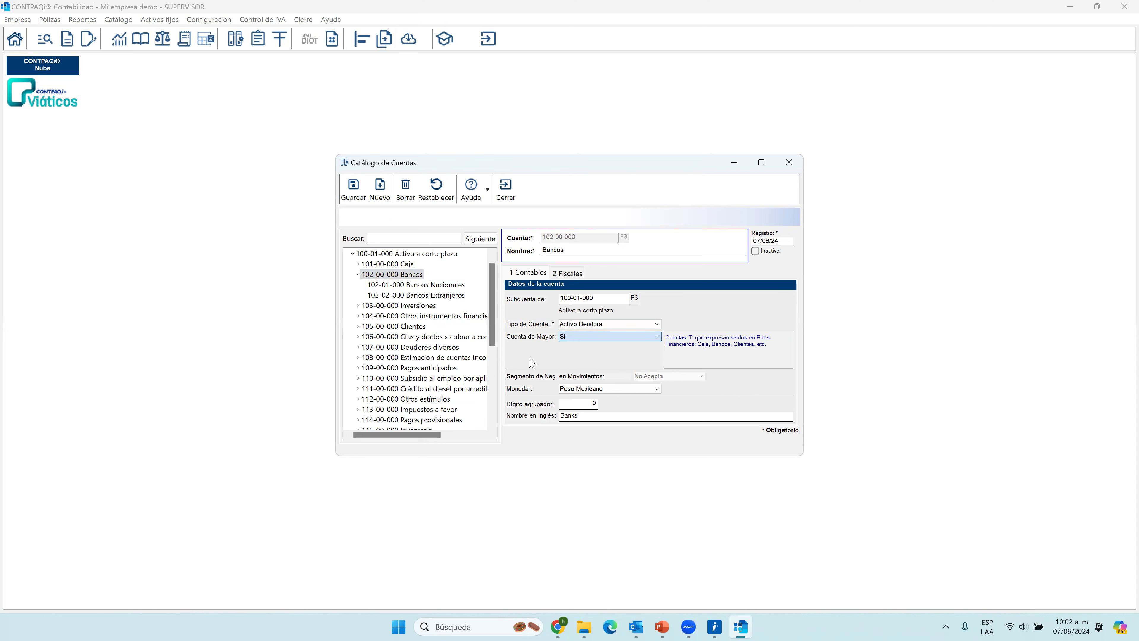
Try De SubTítulo as the Cuenta de Mayor of Bancos Nacionales, set it back to No and discard the changes.
click(412, 286)
click(569, 327)
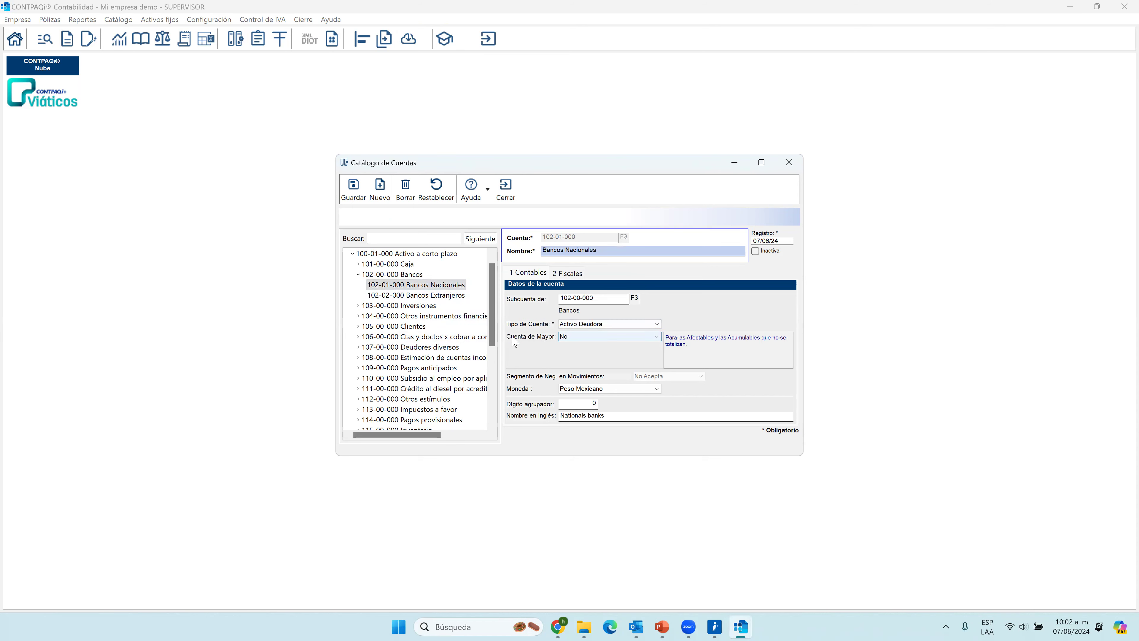
click(578, 337)
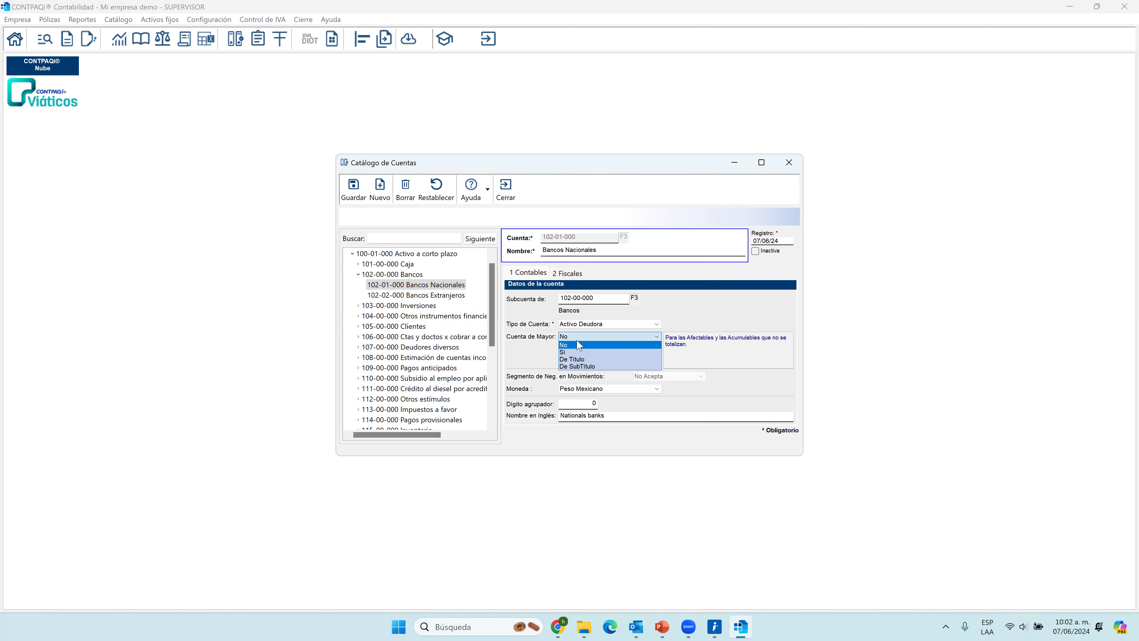
click(582, 367)
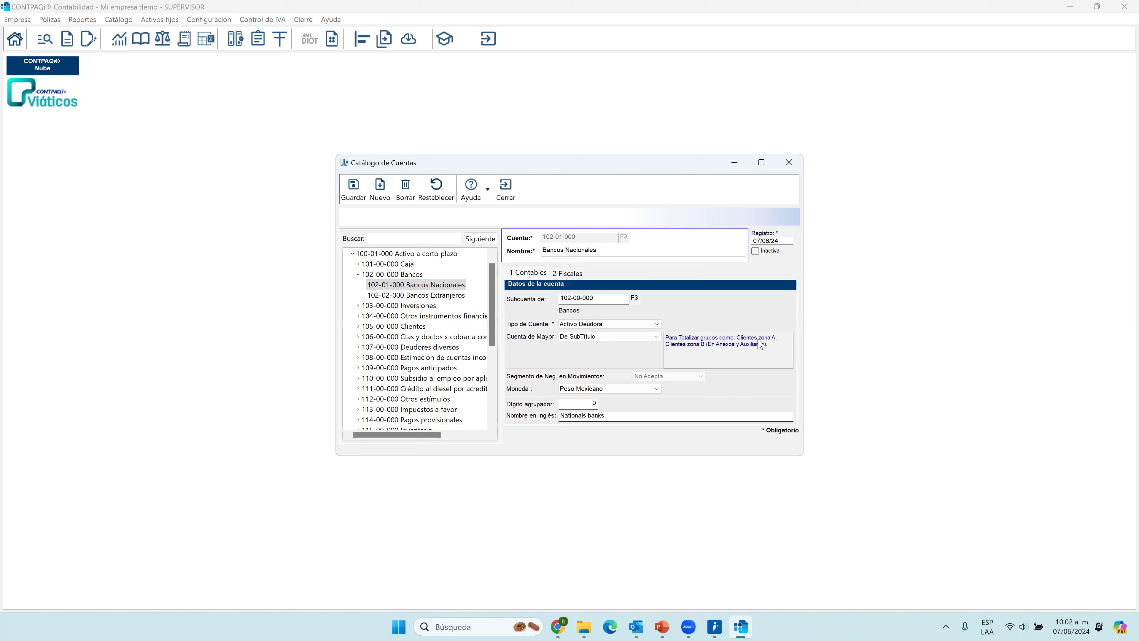
click(634, 338)
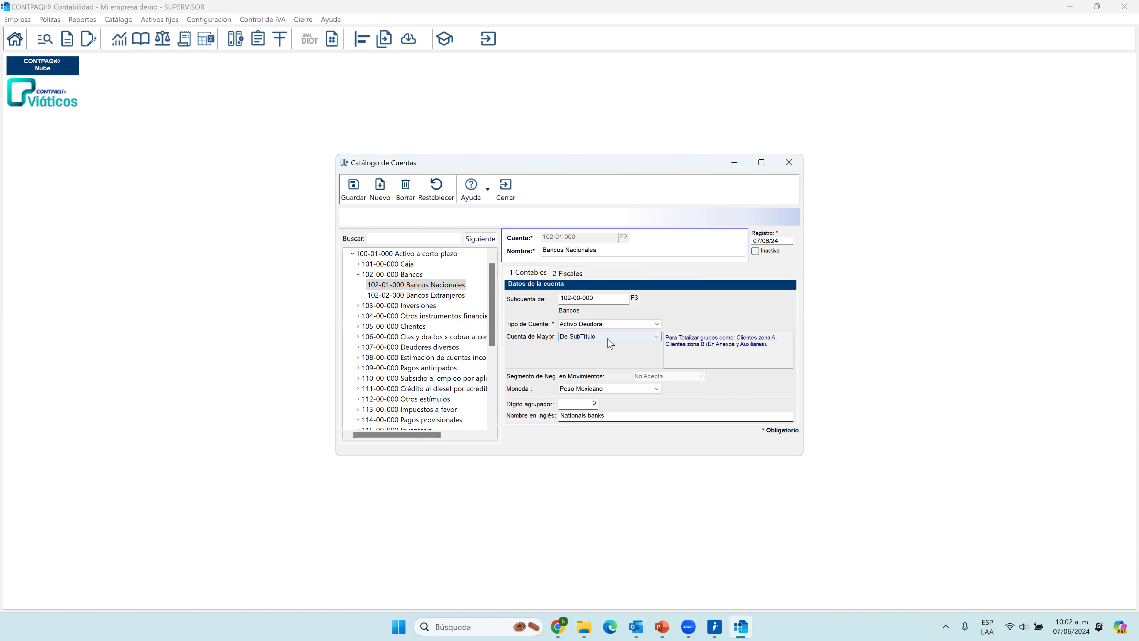
click(573, 345)
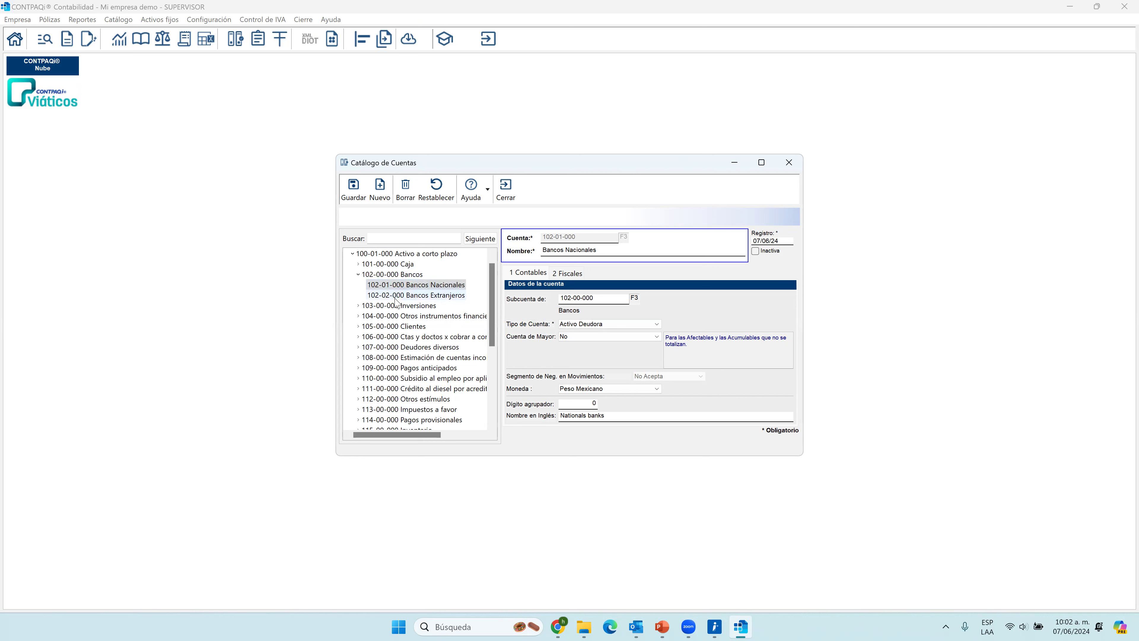
click(412, 286)
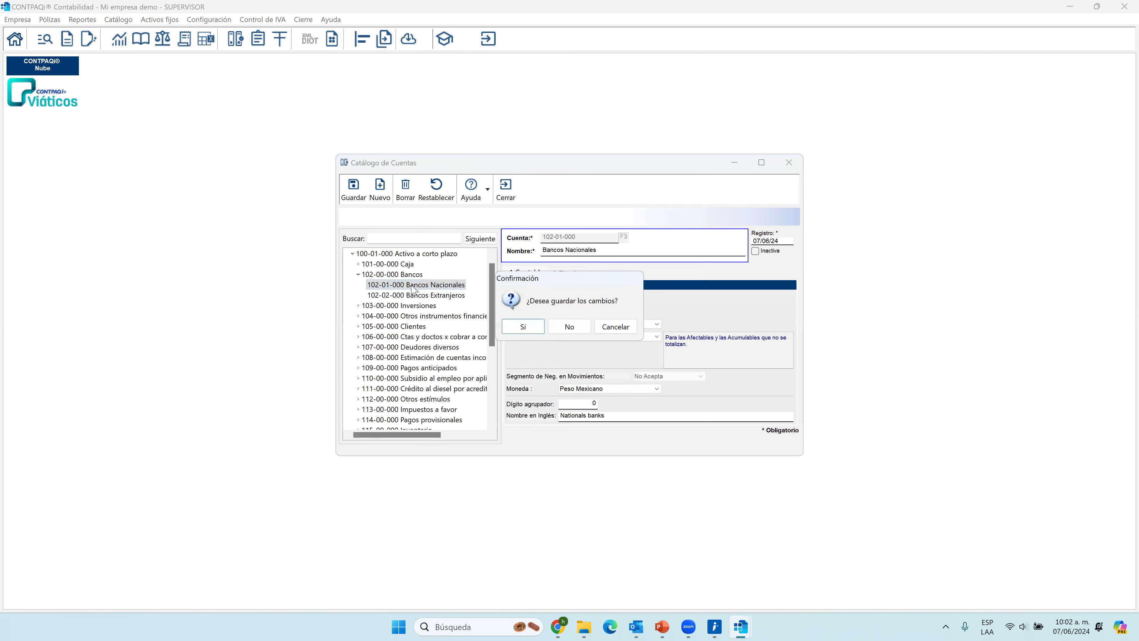
click(569, 326)
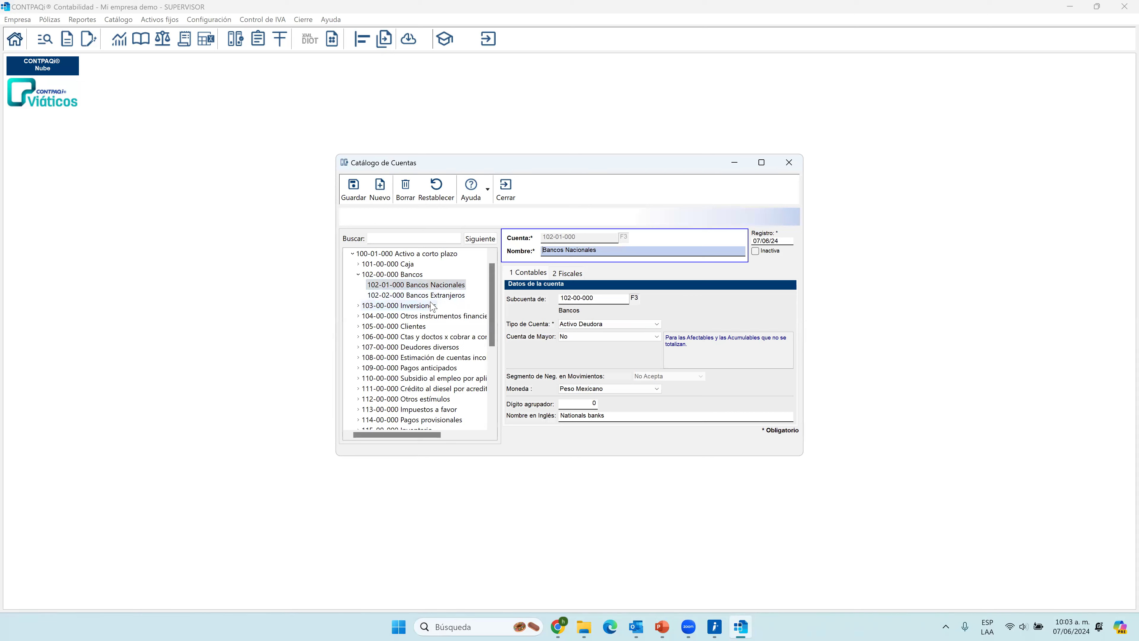
Try Dólar Americano as the currency of Bancos Extranjeros and set it back to Peso Mexicano.
click(442, 297)
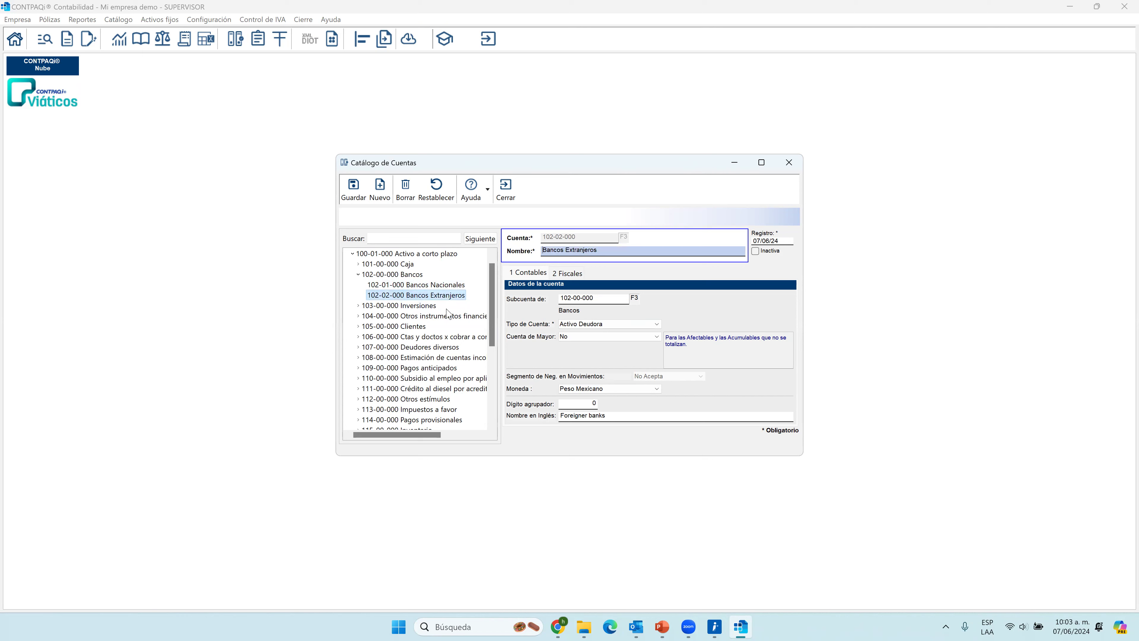
click(585, 389)
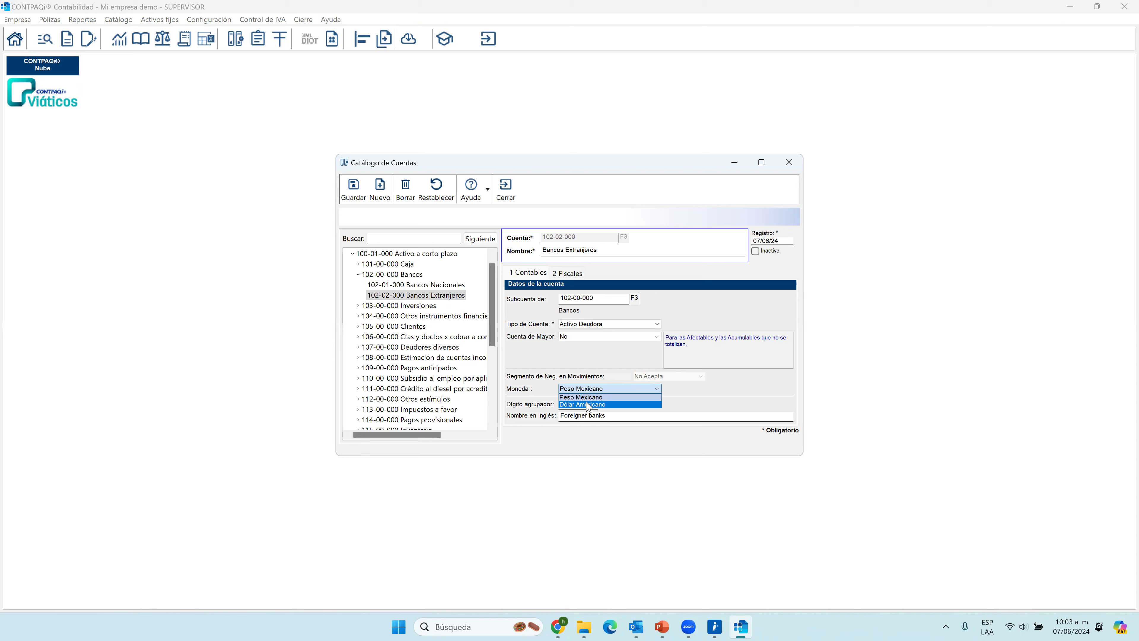
click(587, 404)
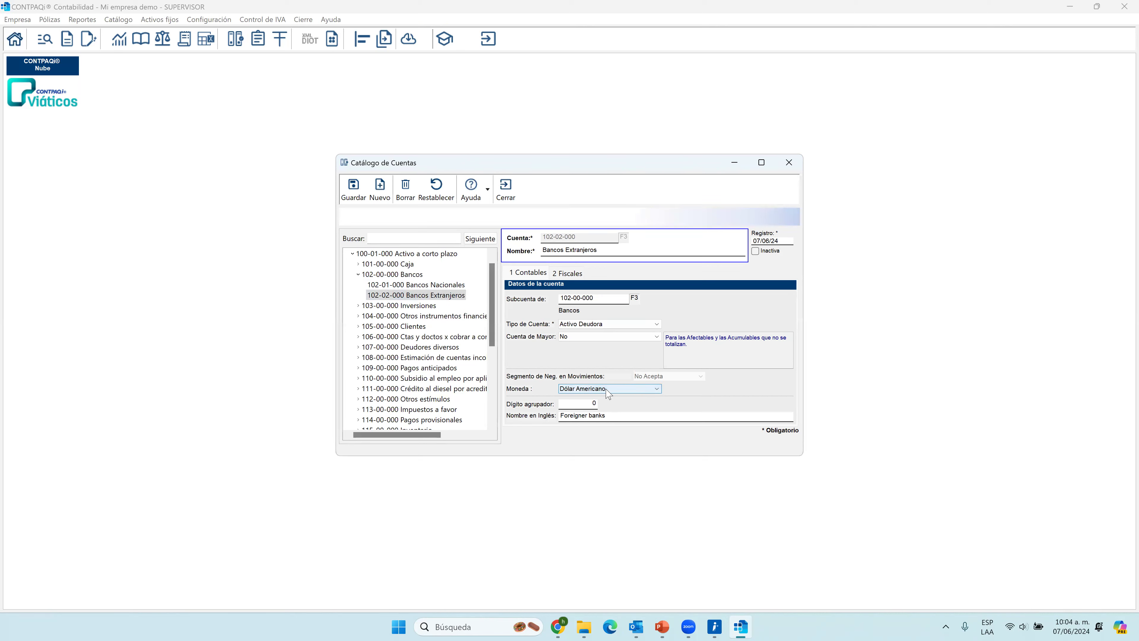
click(609, 393)
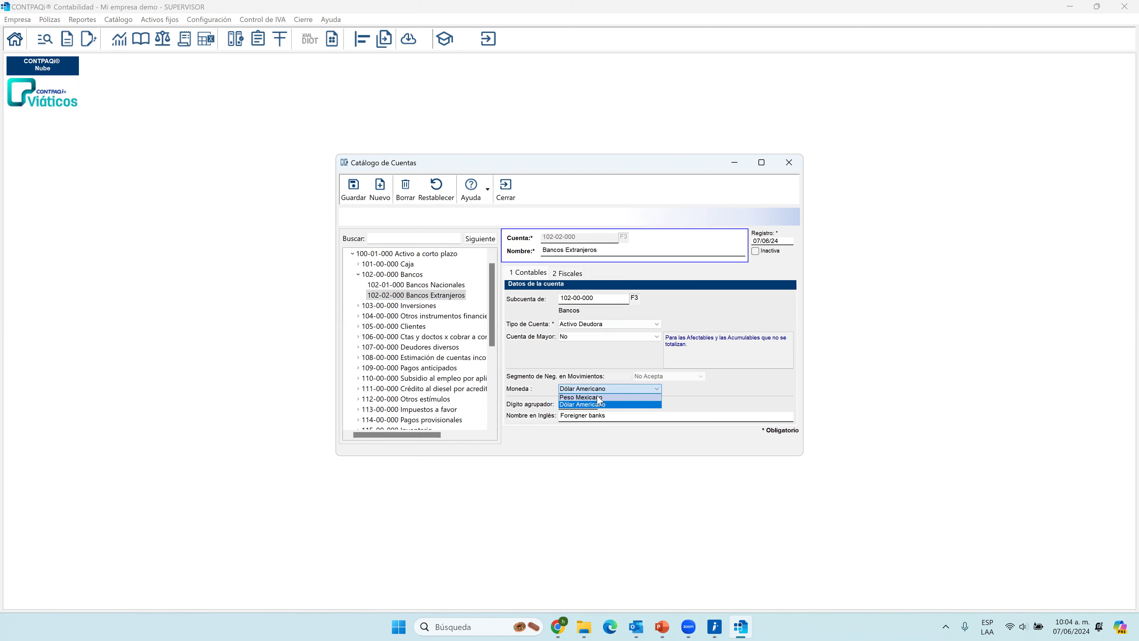
click(596, 397)
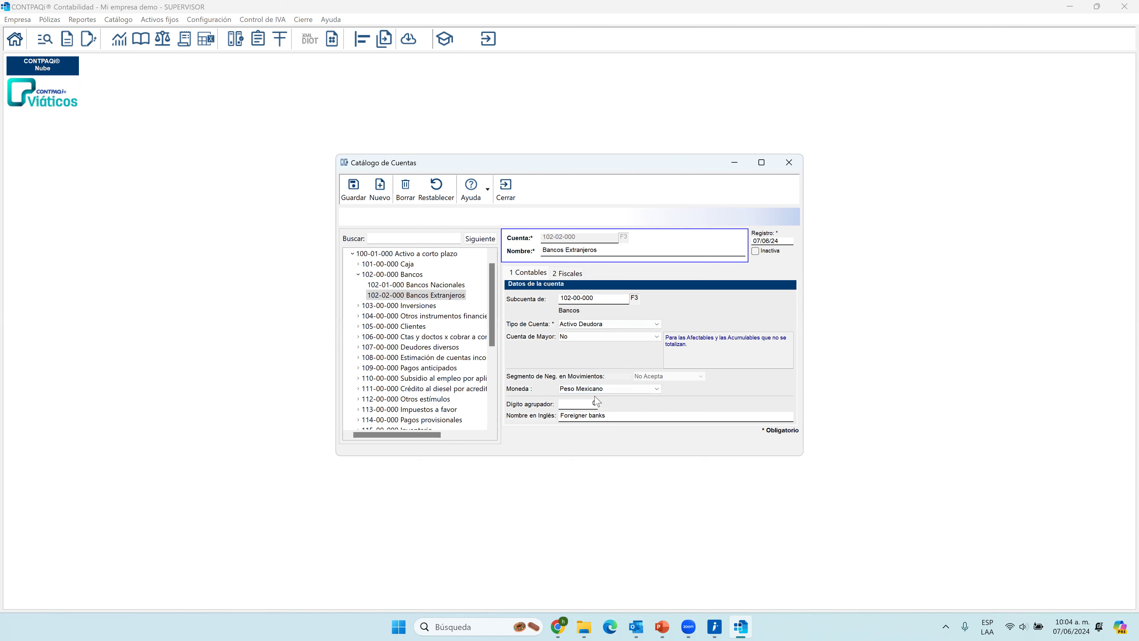
click(412, 296)
right_click(412, 296)
click(428, 286)
right_click(430, 286)
click(468, 297)
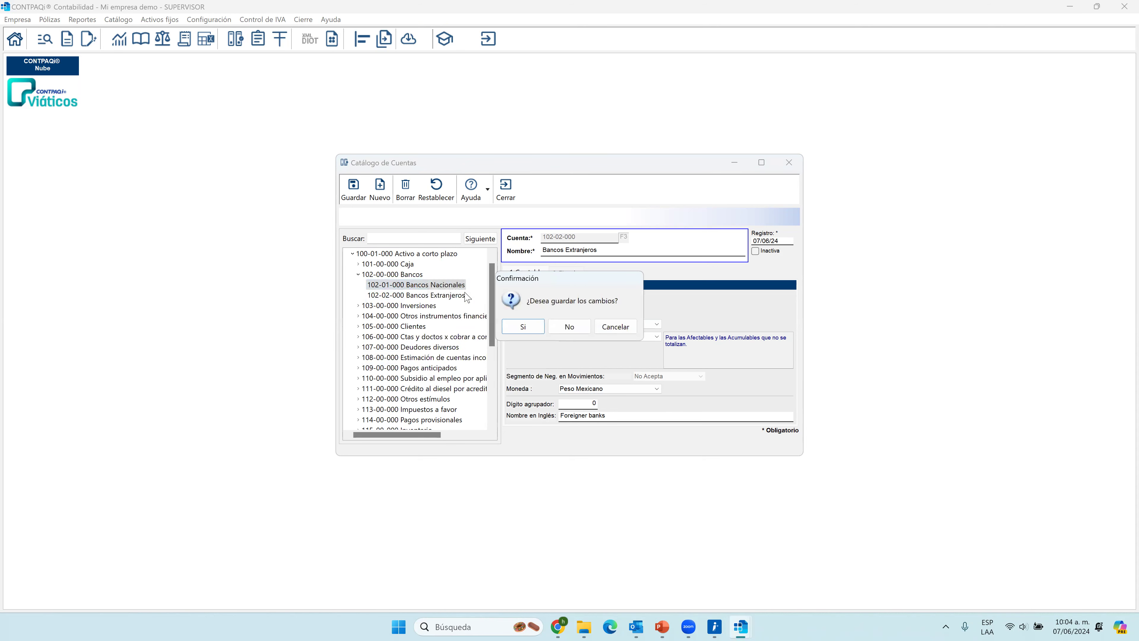
click(624, 328)
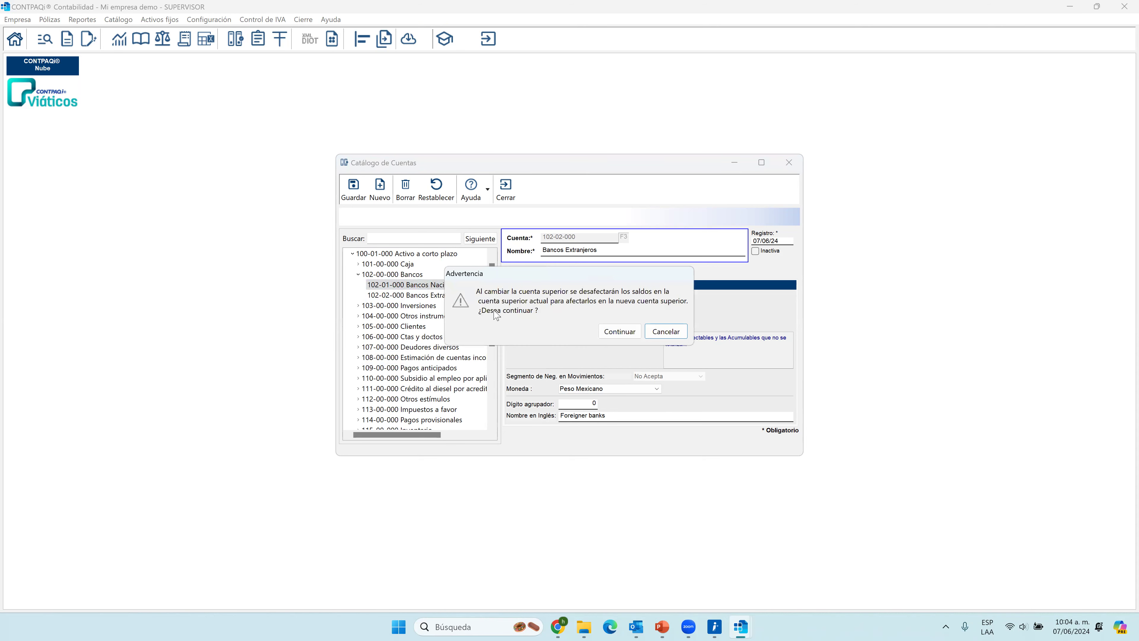
click(627, 332)
click(434, 295)
click(432, 288)
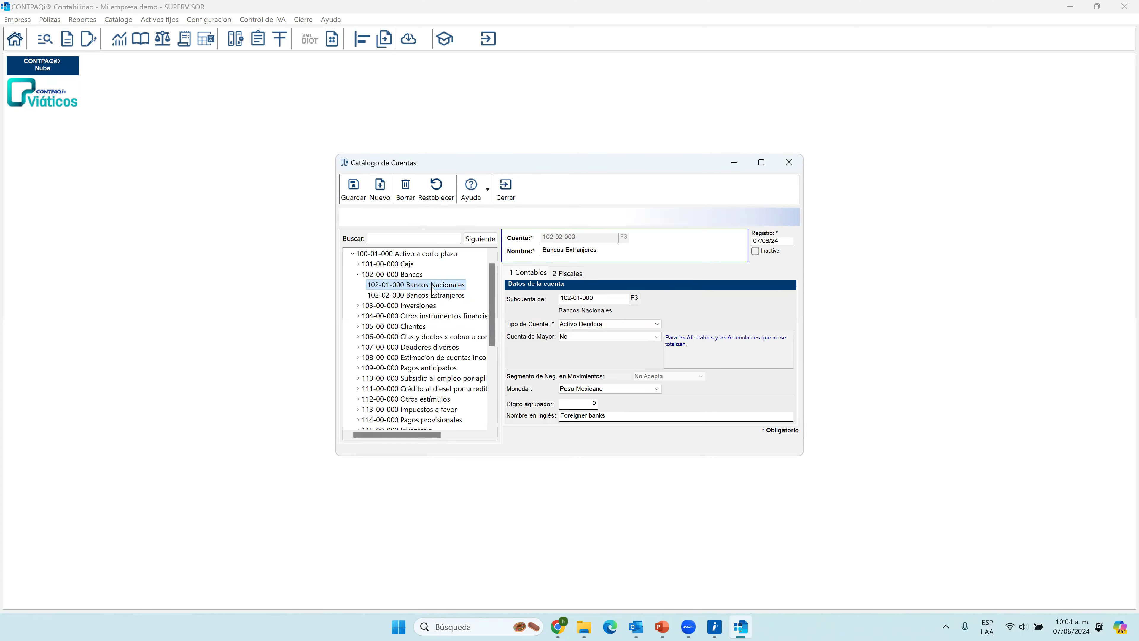
Insert account 102-01-001 under Bancos Nacionales, discarding pending changes, and name it "Banamex cta Mtra" followed by the bank account's ending digits.
right_click(432, 290)
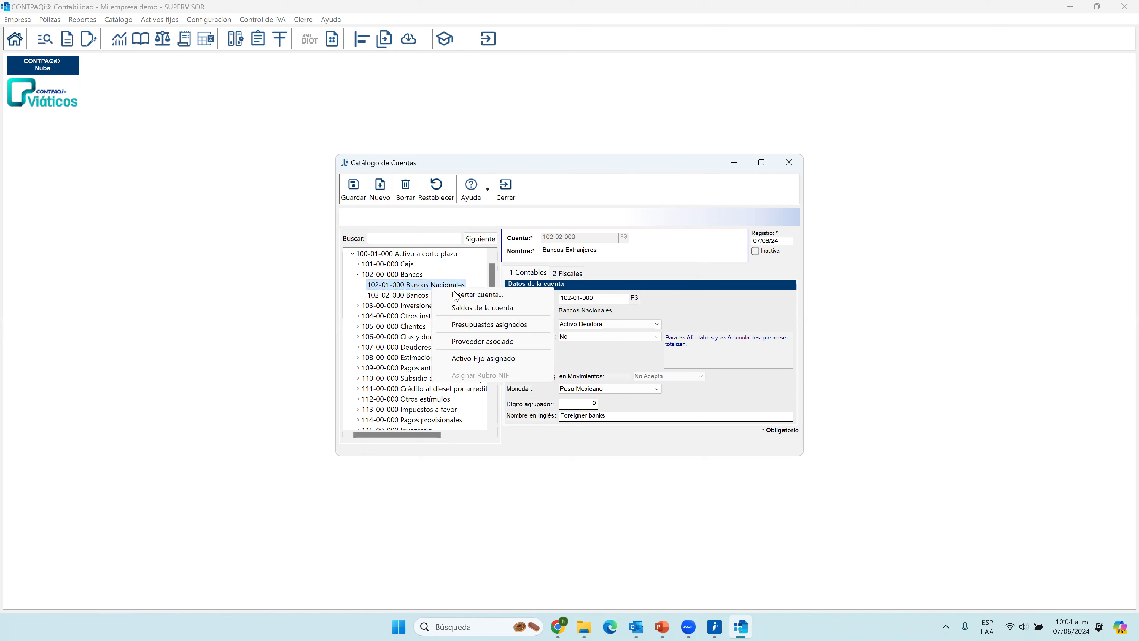
click(468, 295)
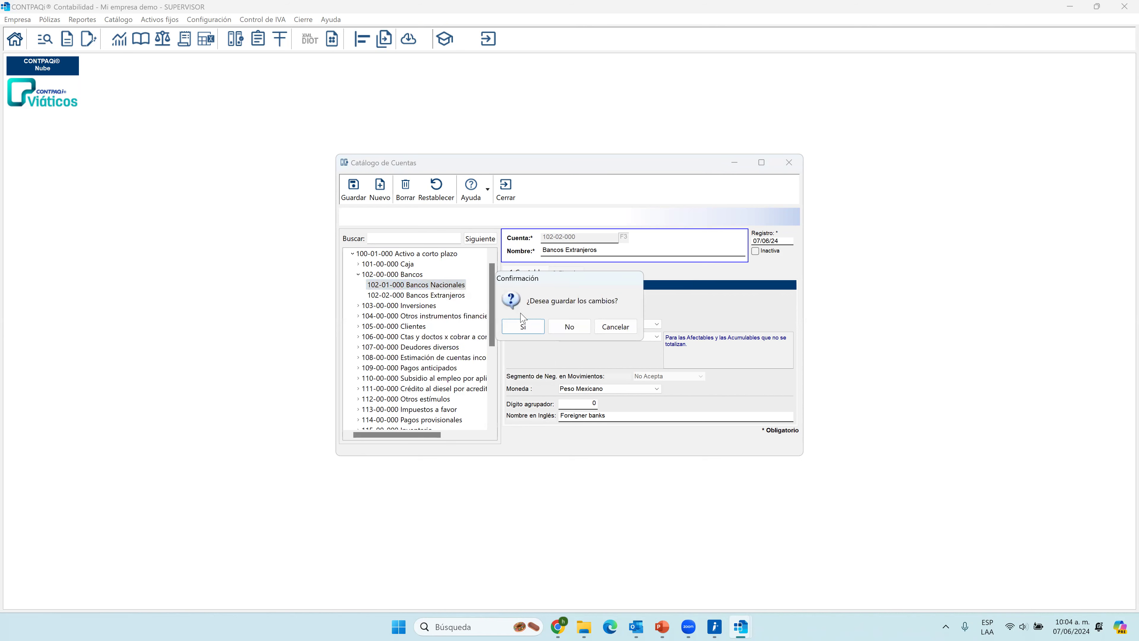
click(572, 327)
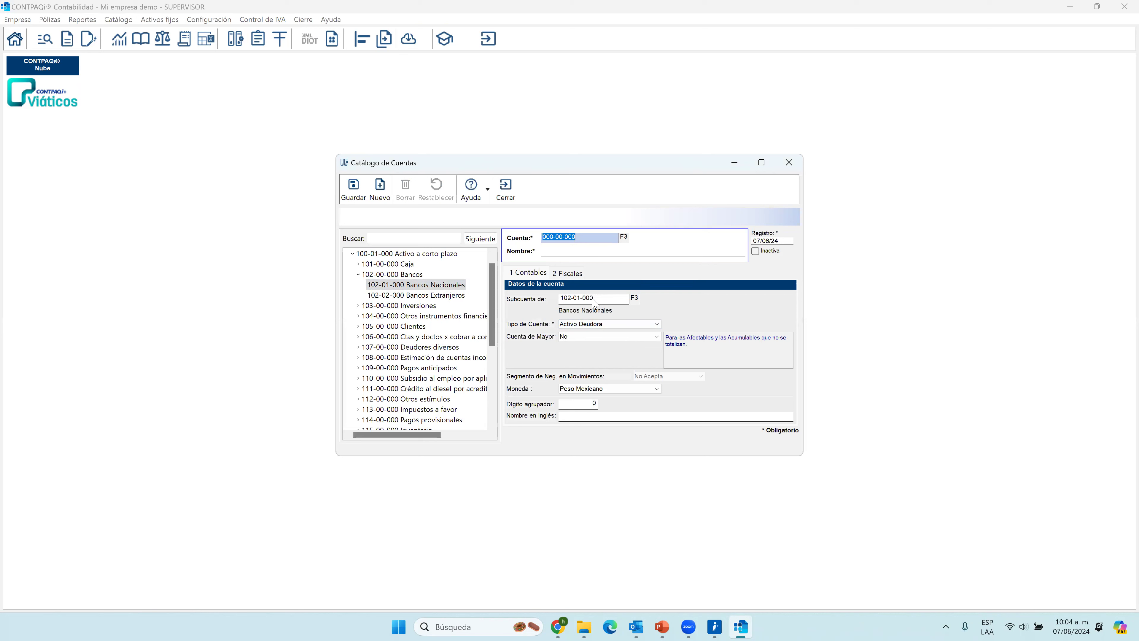
text(12)
key(Tab)
text(Baname)
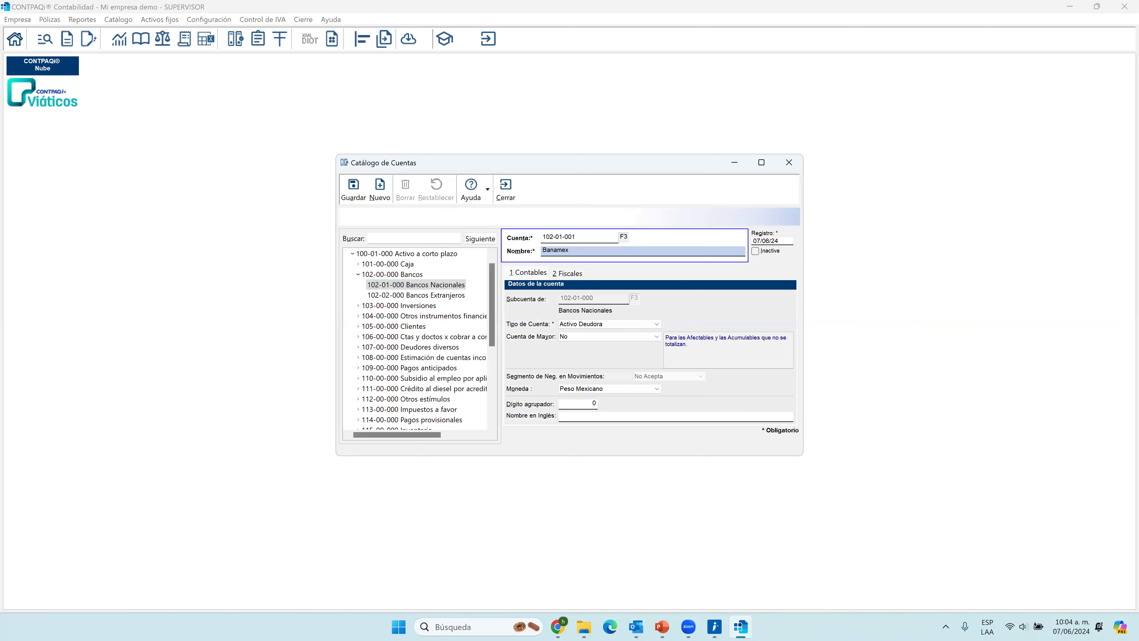
text(x cta Mtra)
text(1254)
Assign SAT grouping code 102.01 Bancos nacionales to the new account and save it.
click(576, 275)
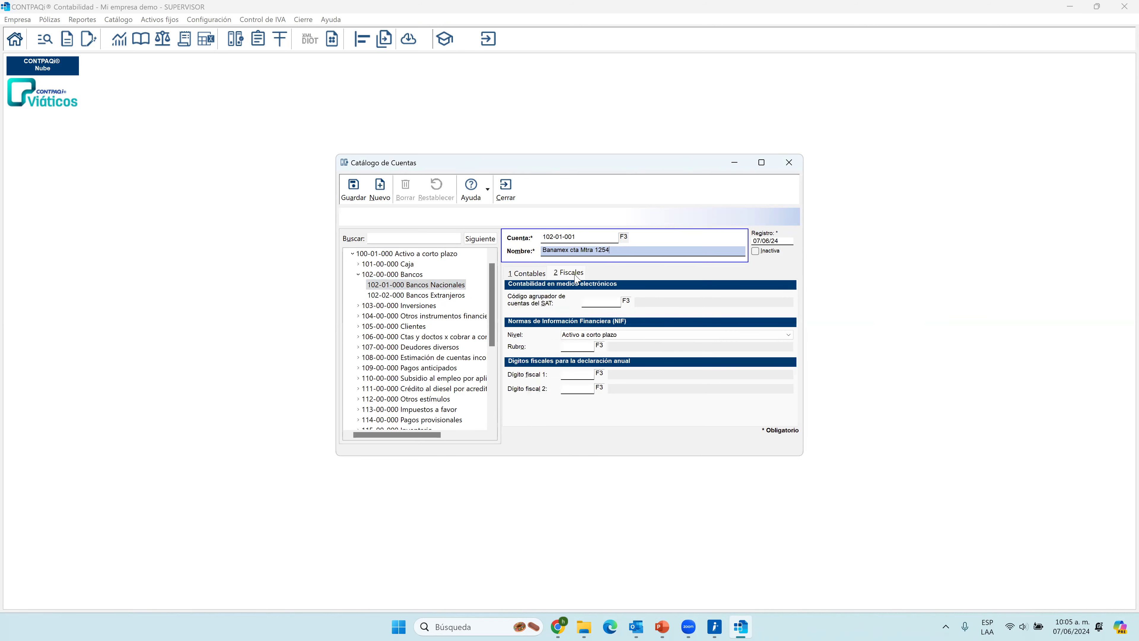
click(627, 301)
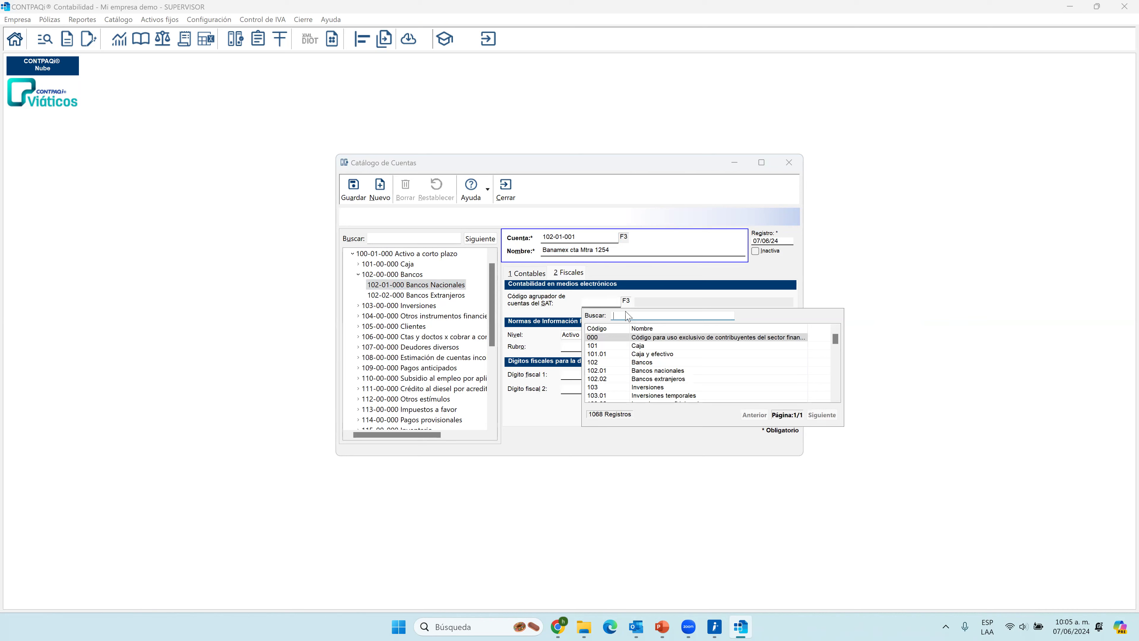
text(banc)
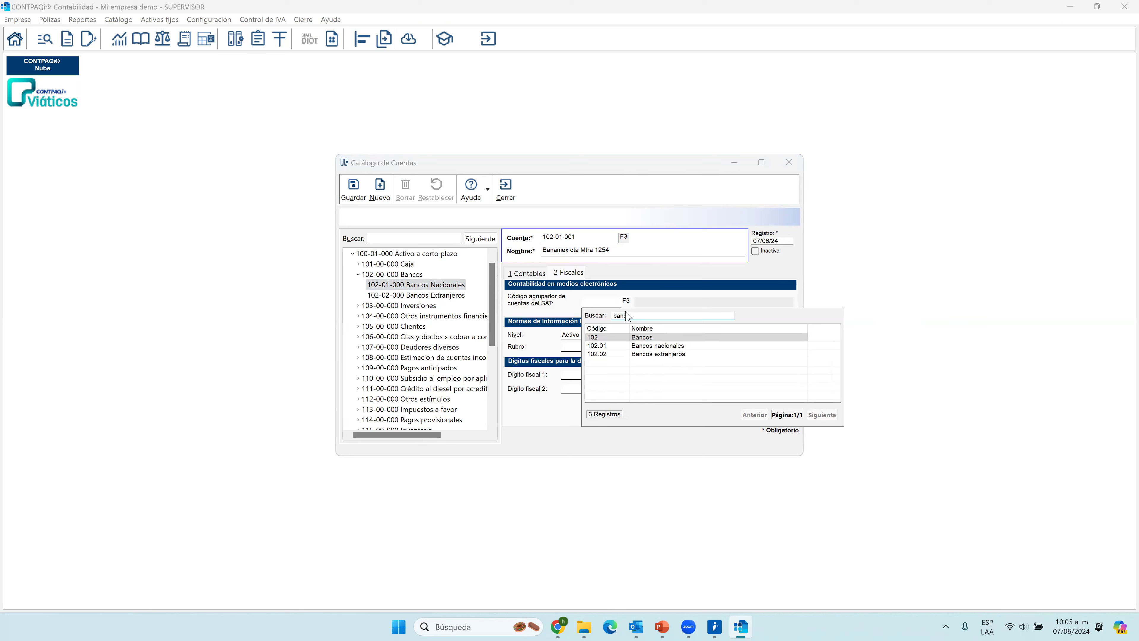
key(Down)
key(Return)
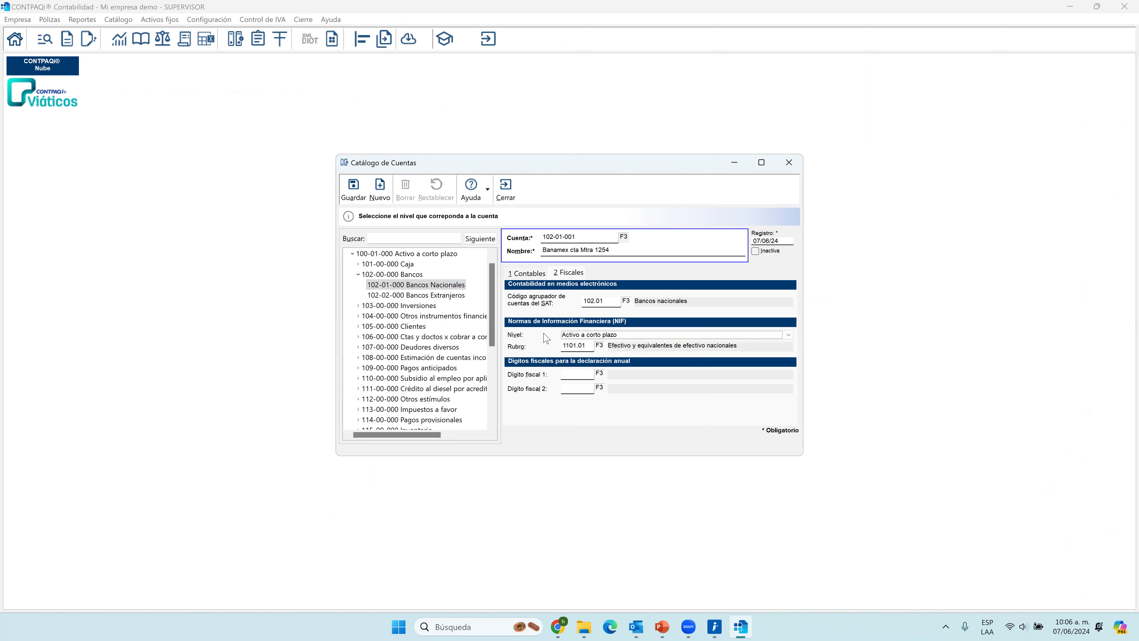
click(583, 336)
click(365, 194)
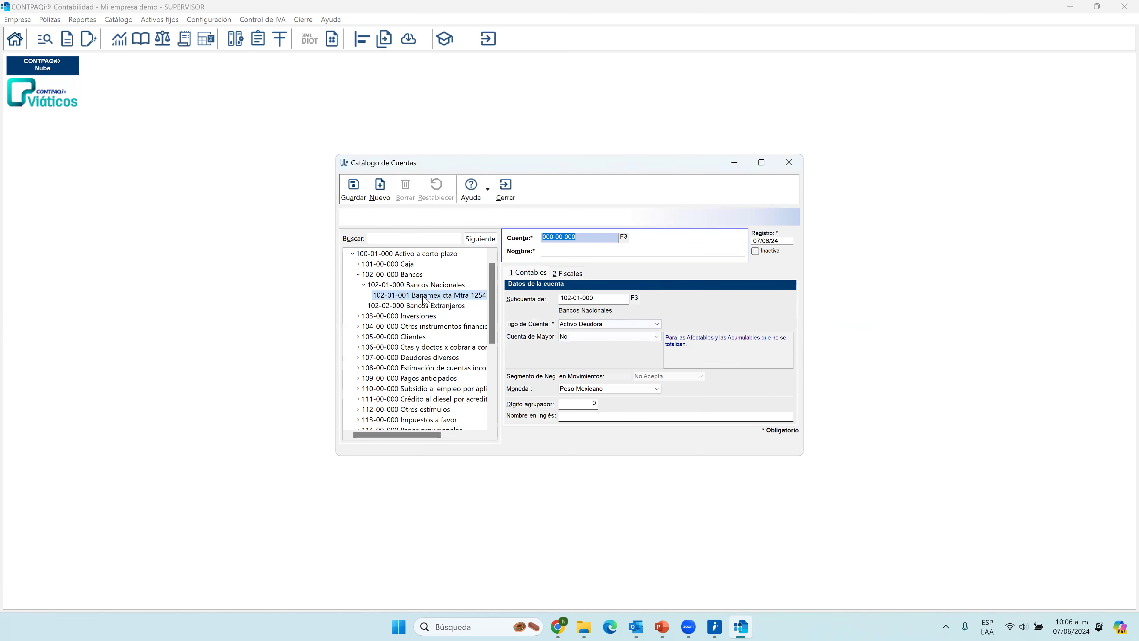
Try marking account 102-01-001 under Bancos Nacionales as Inactiva, clear the mark, and close the account catalog saving the changes.
drag(432, 435, 444, 435)
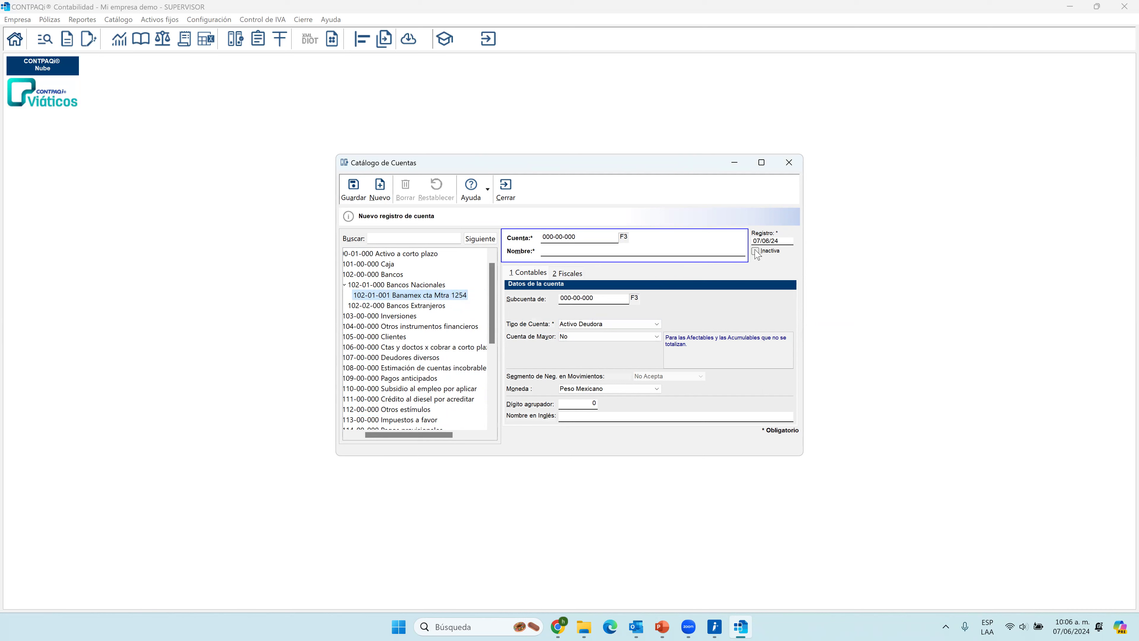
click(447, 296)
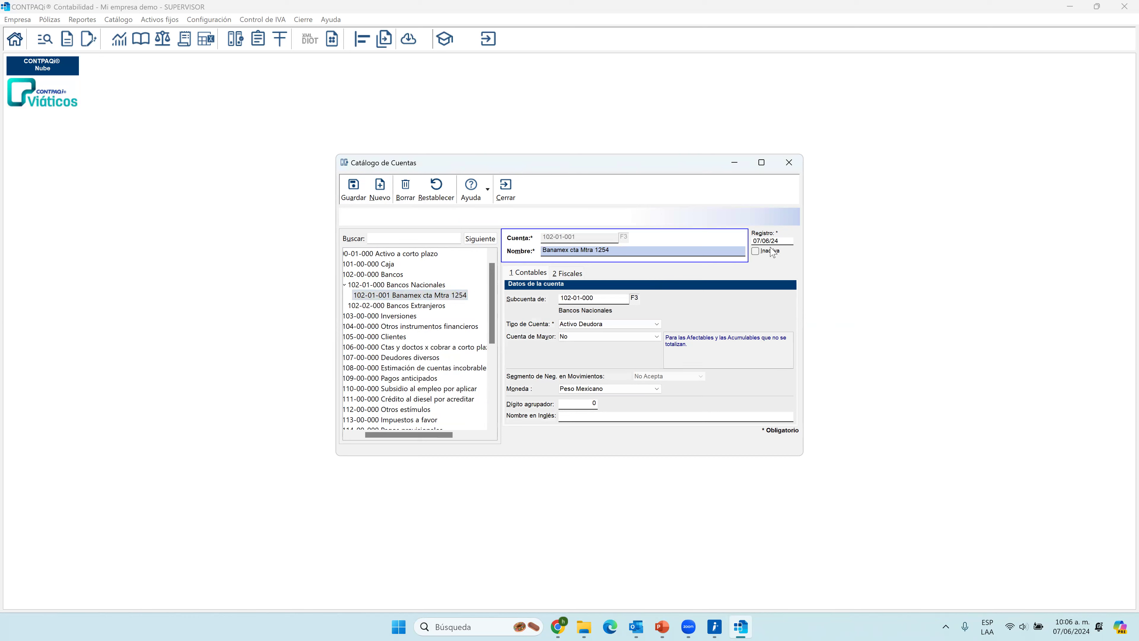
click(757, 251)
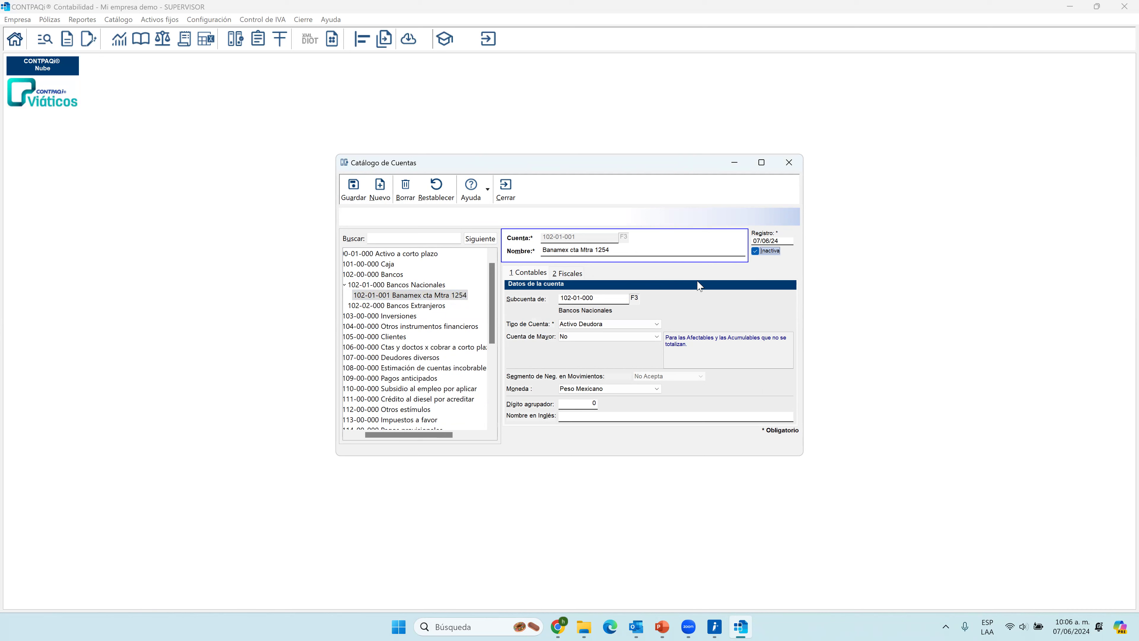
click(755, 251)
click(506, 187)
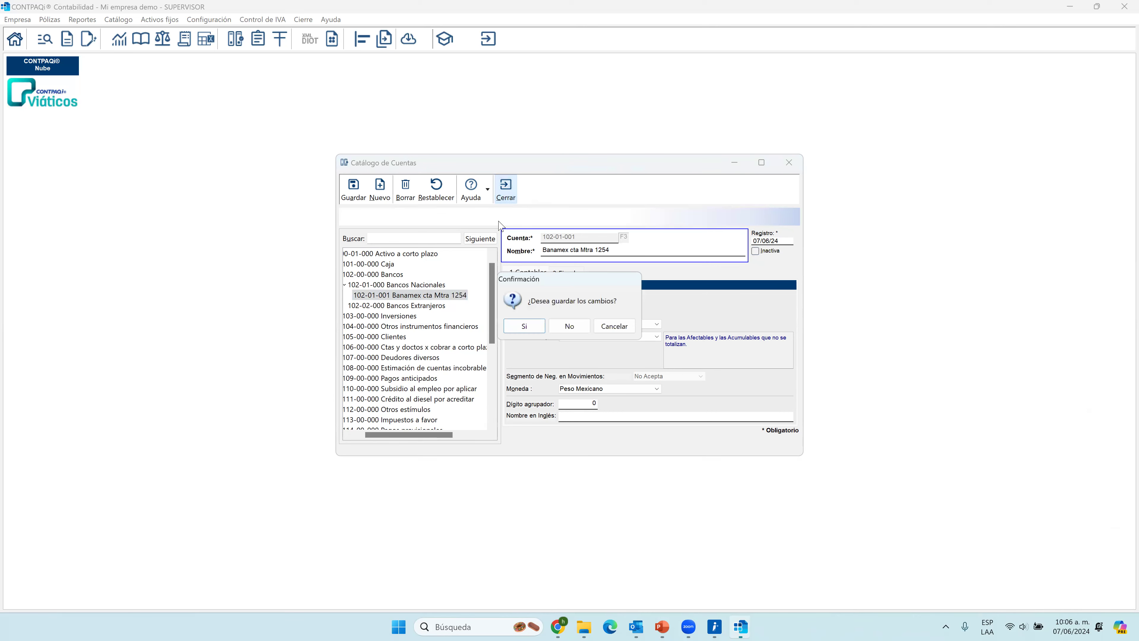
click(537, 327)
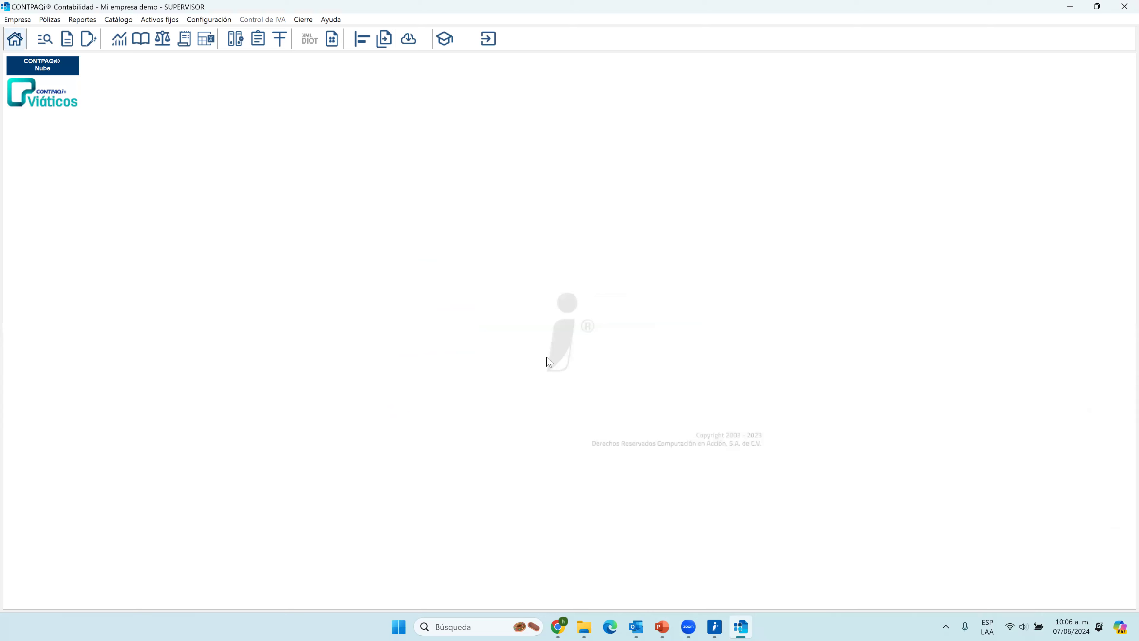
Switch to the Contabilidad_básico presentation in PowerPoint and display the Tipos de pólizas title slide.
click(662, 623)
click(117, 577)
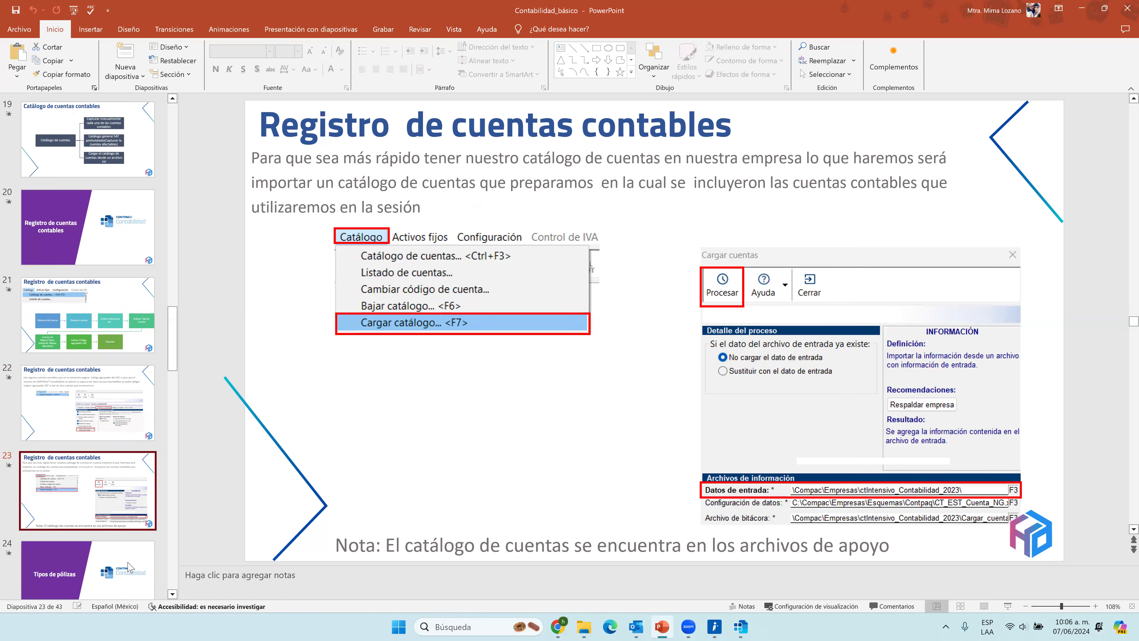
click(131, 568)
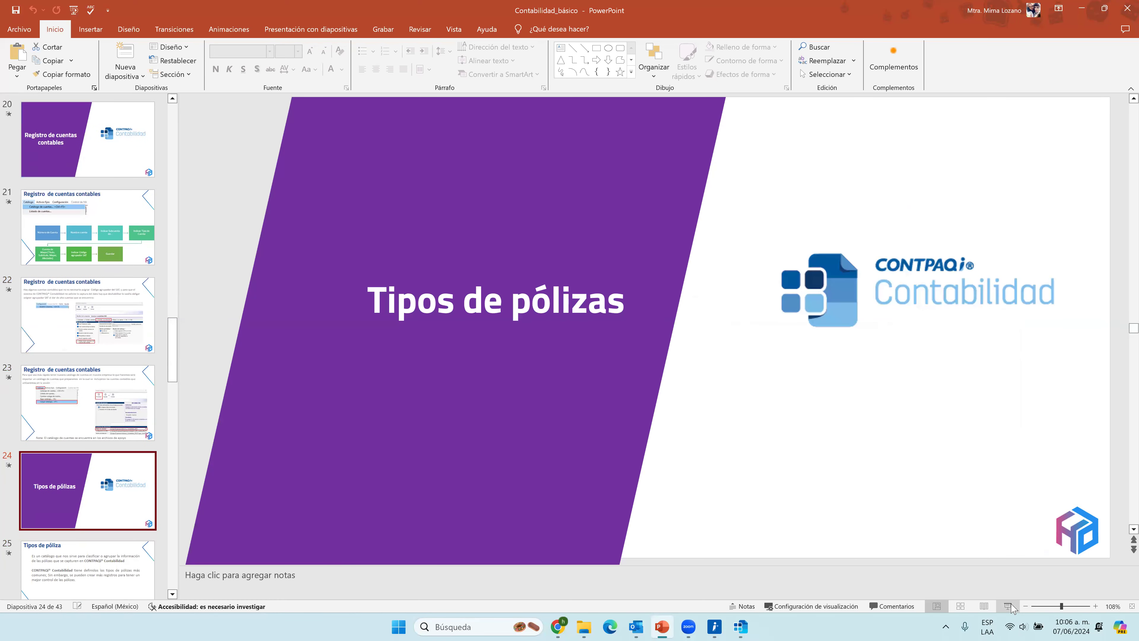
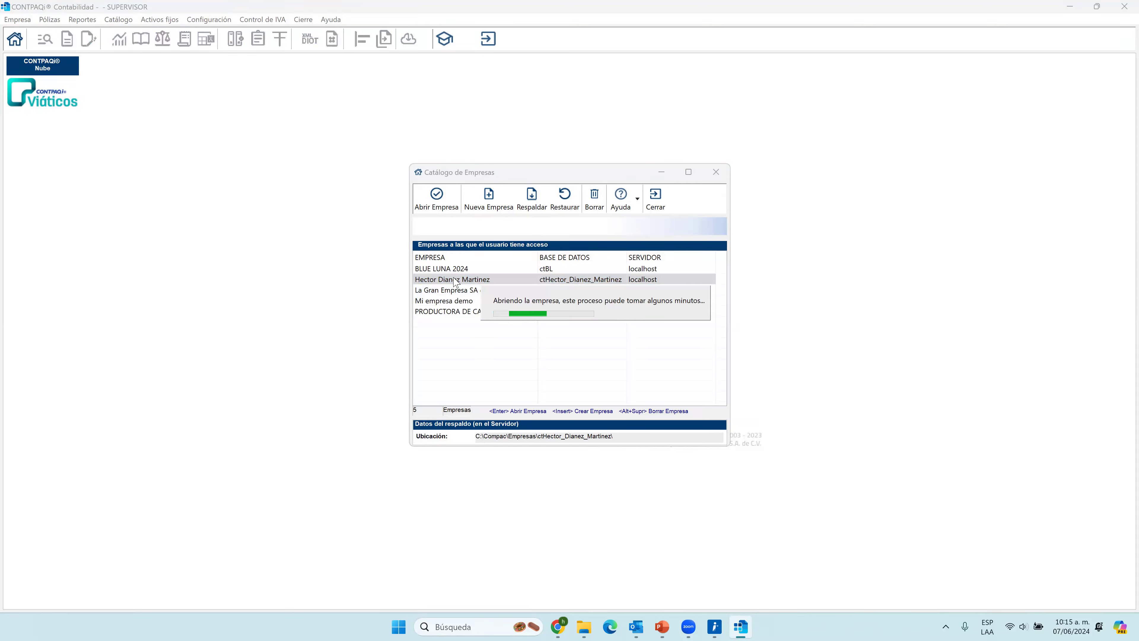
Open the company Mi empresa demo and display a new póliza for capture.
click(673, 327)
click(637, 332)
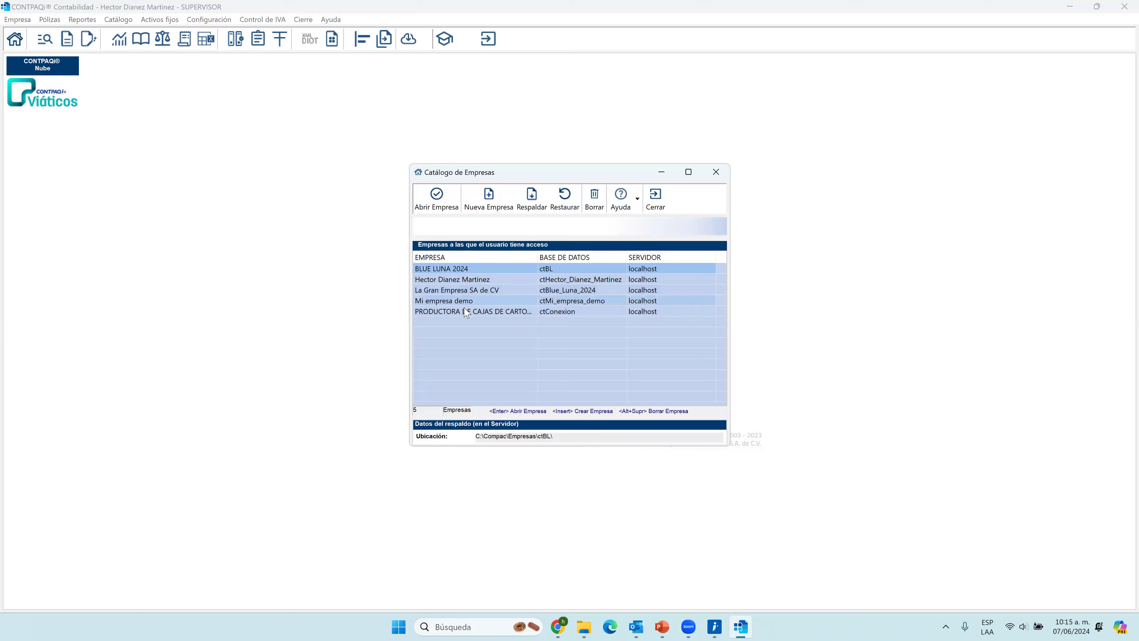
double_click(461, 304)
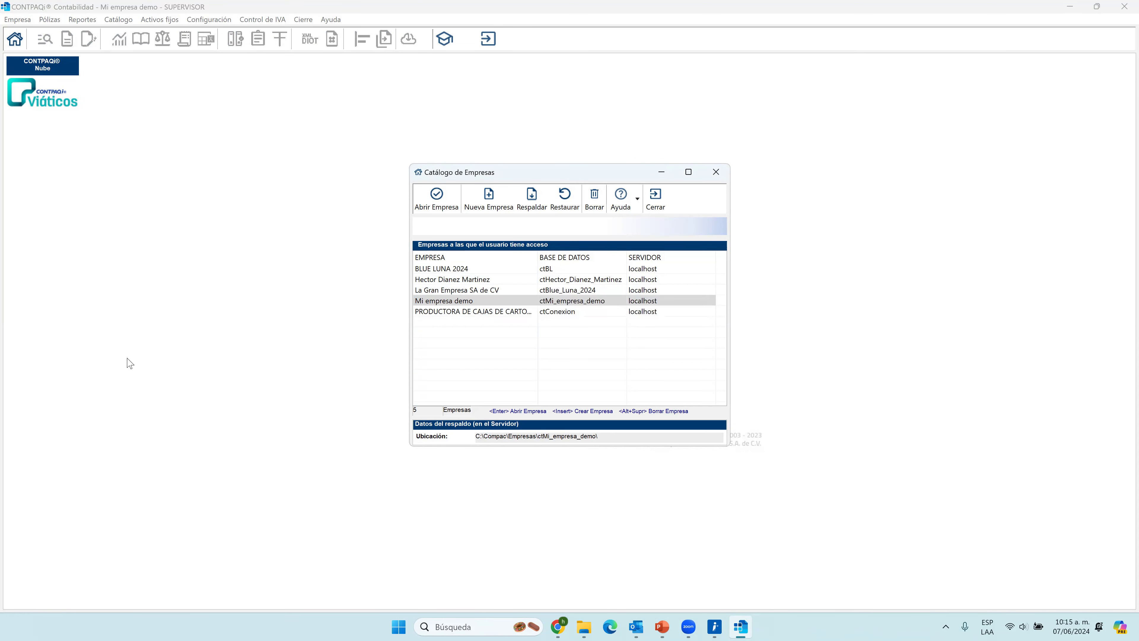
click(549, 41)
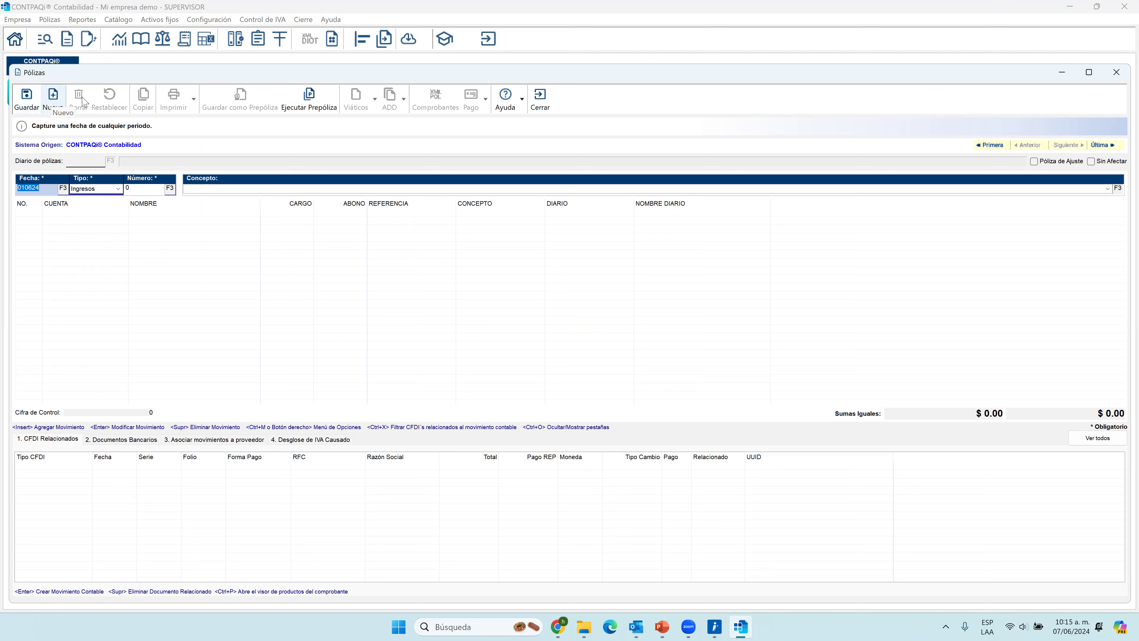
Look up the available prepóliza codes in the Ejecutar Prepóliza dialog and leave it without processing.
click(320, 104)
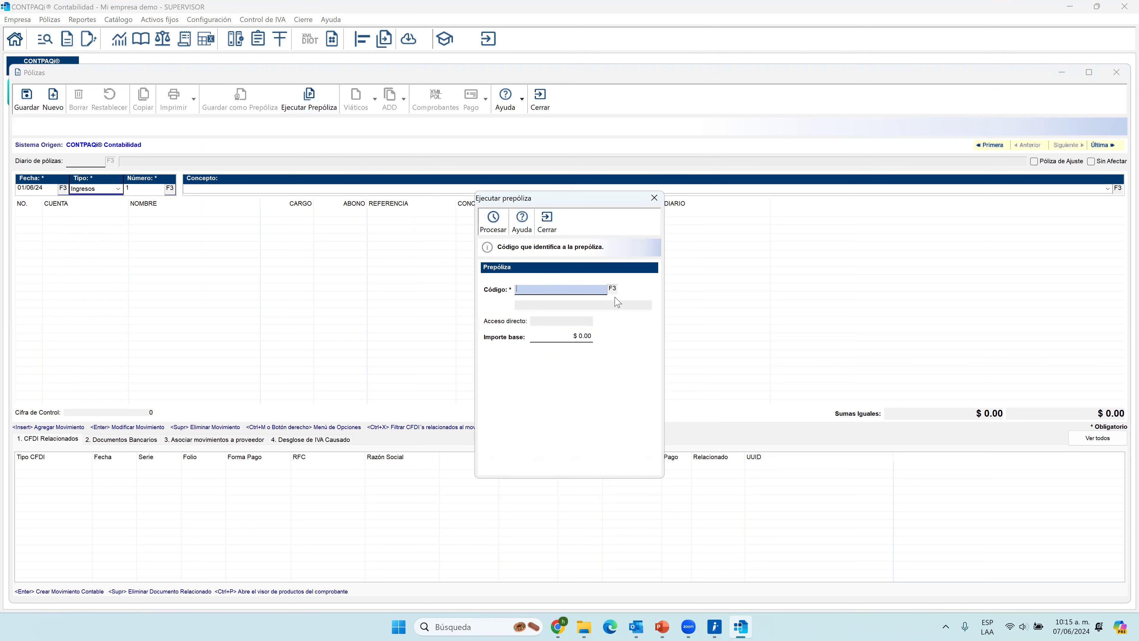
click(613, 289)
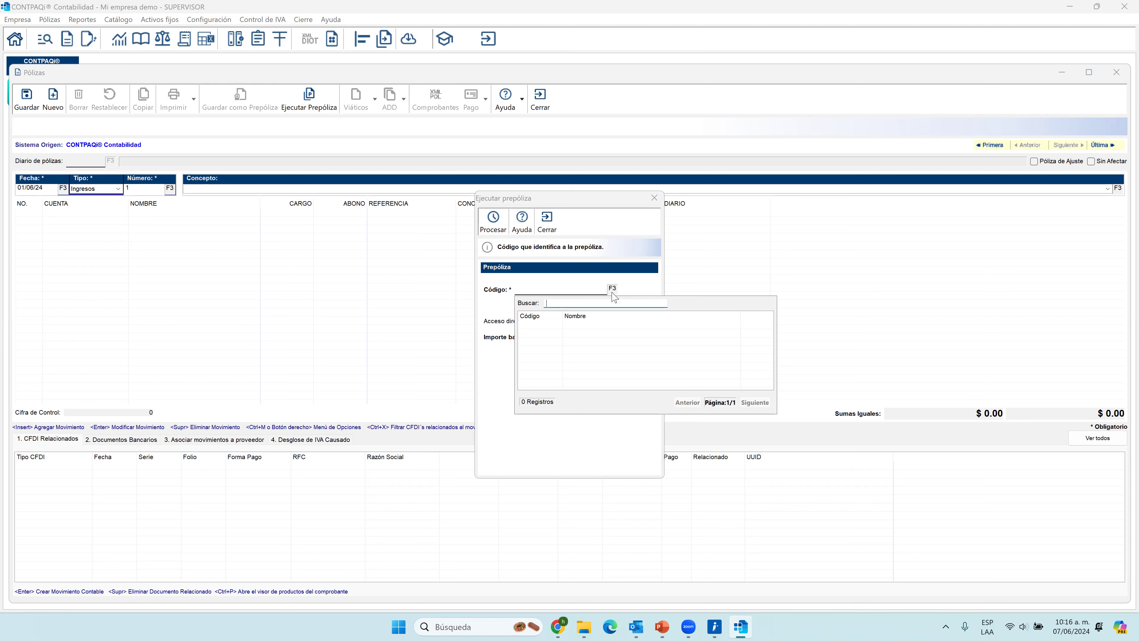
key(Escape)
key(Escape)
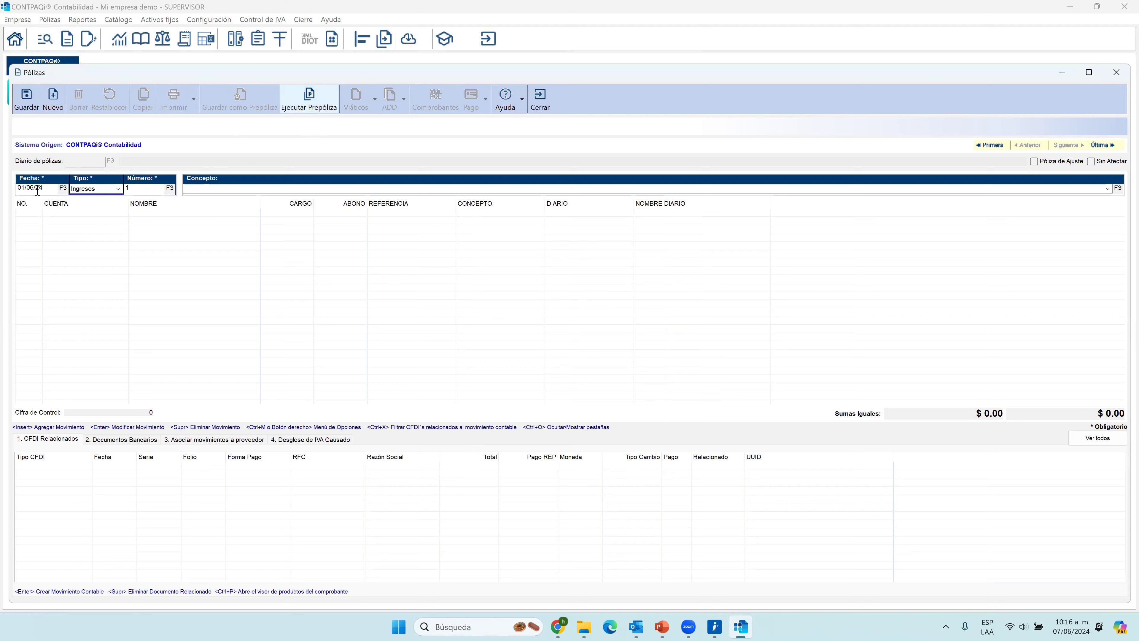
Enter the concept "Cobro de Factura" for the Ingresos póliza dated 01/06/24 and dismiss the XML Emitidos payment list.
click(48, 190)
drag(52, 190, 7, 188)
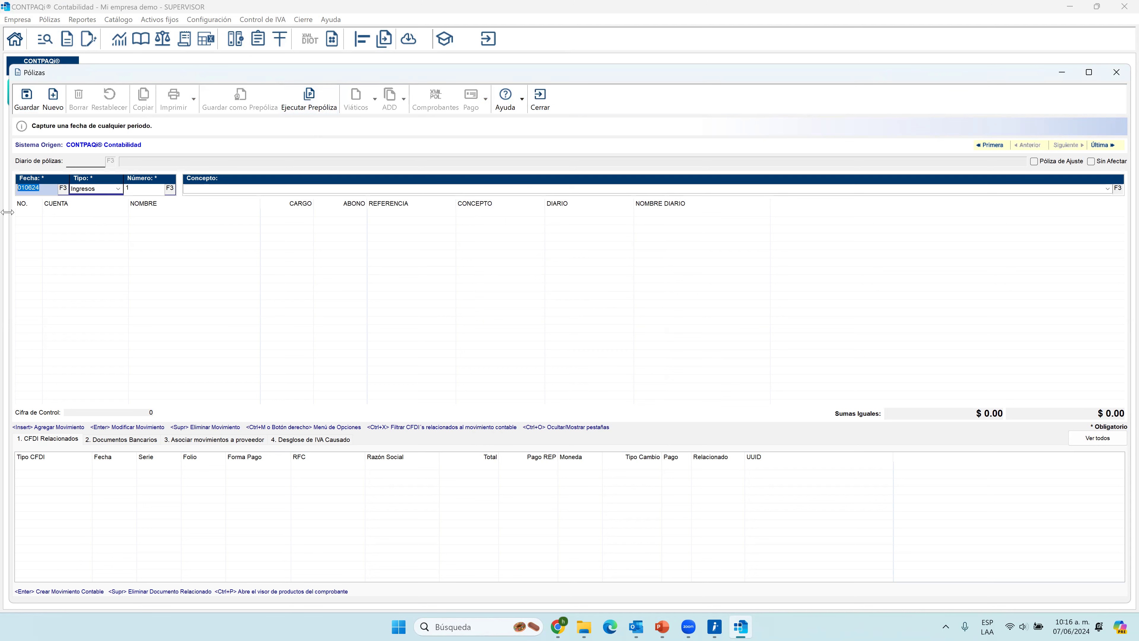
click(118, 189)
click(118, 191)
click(203, 191)
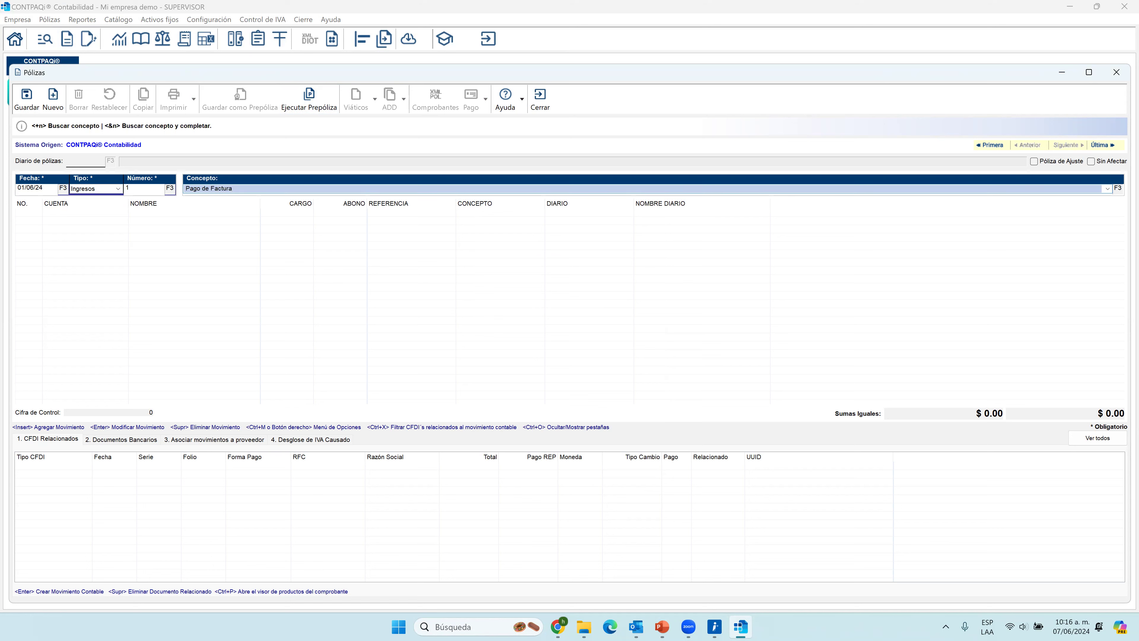
key(BackSpace)
key(BackSpace)
key(BackSpace)
key(BackSpace)
key(BackSpace)
key(BackSpace)
key(BackSpace)
key(BackSpace)
key(BackSpace)
key(BackSpace)
key(BackSpace)
key(BackSpace)
key(BackSpace)
key(Return)
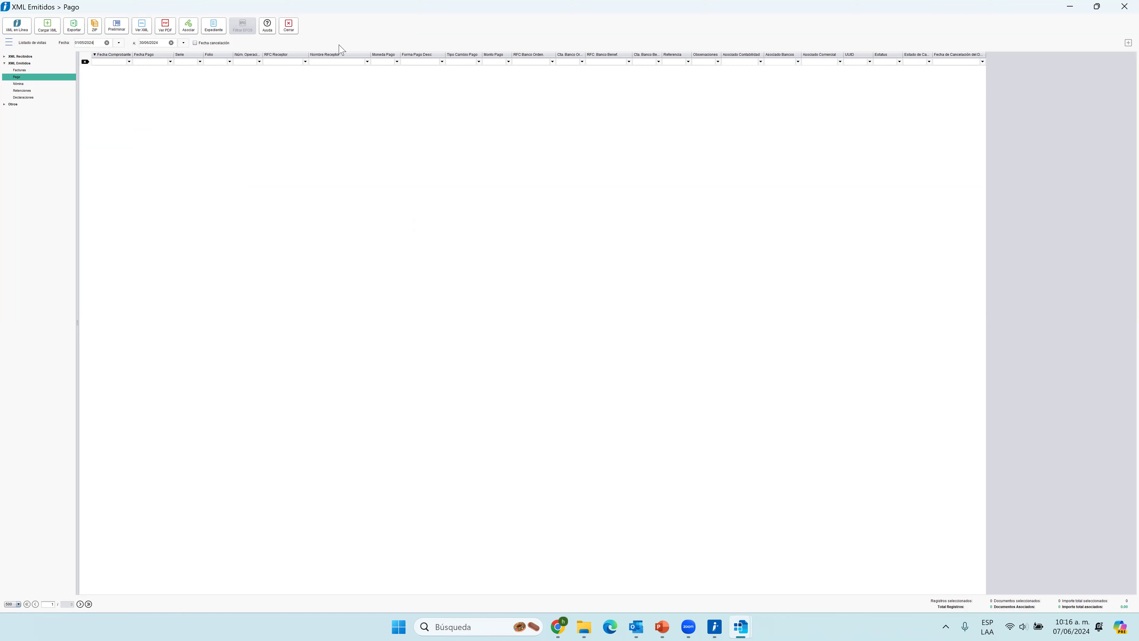
click(289, 26)
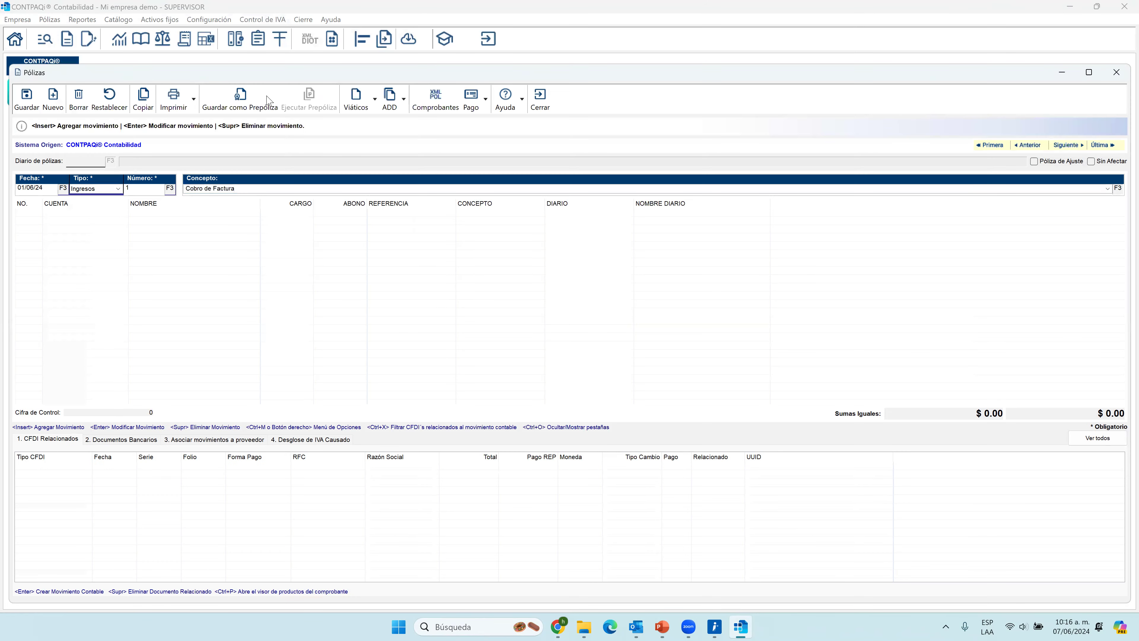
Add a movement to the póliza and choose bank account 102-01-001 (Banamex) by searching the account list.
key(Insert)
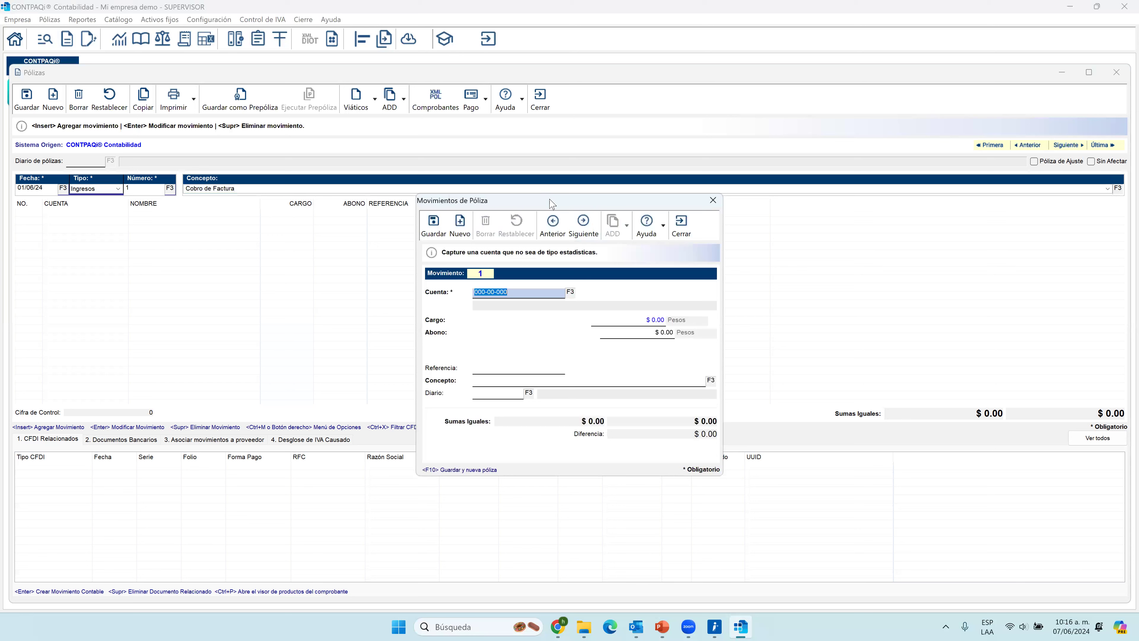
drag(551, 203, 541, 222)
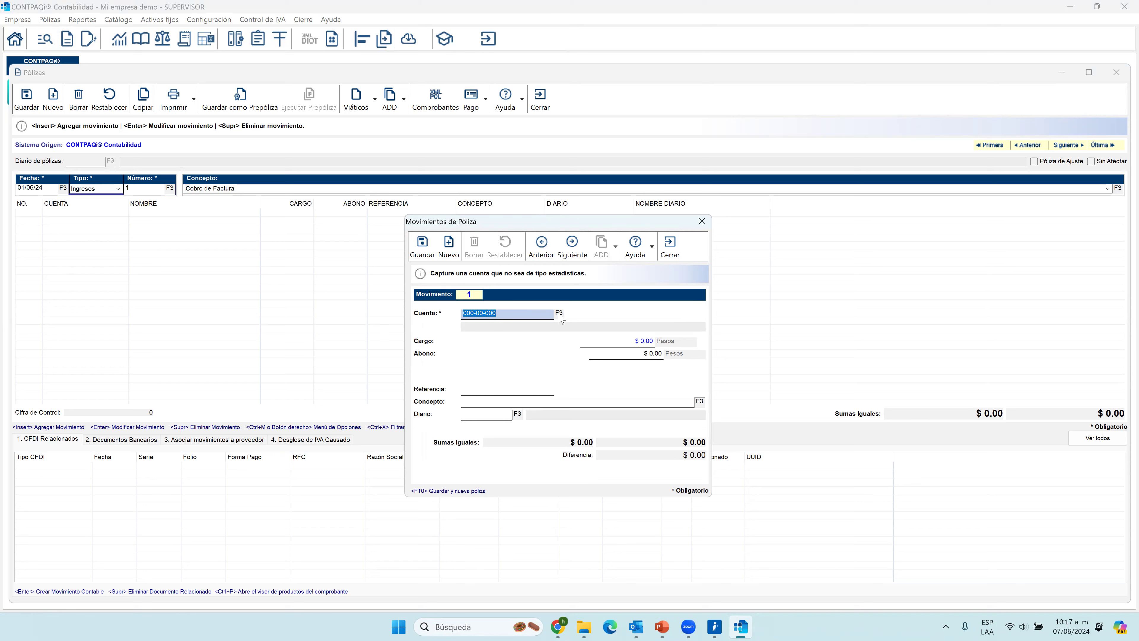
click(559, 315)
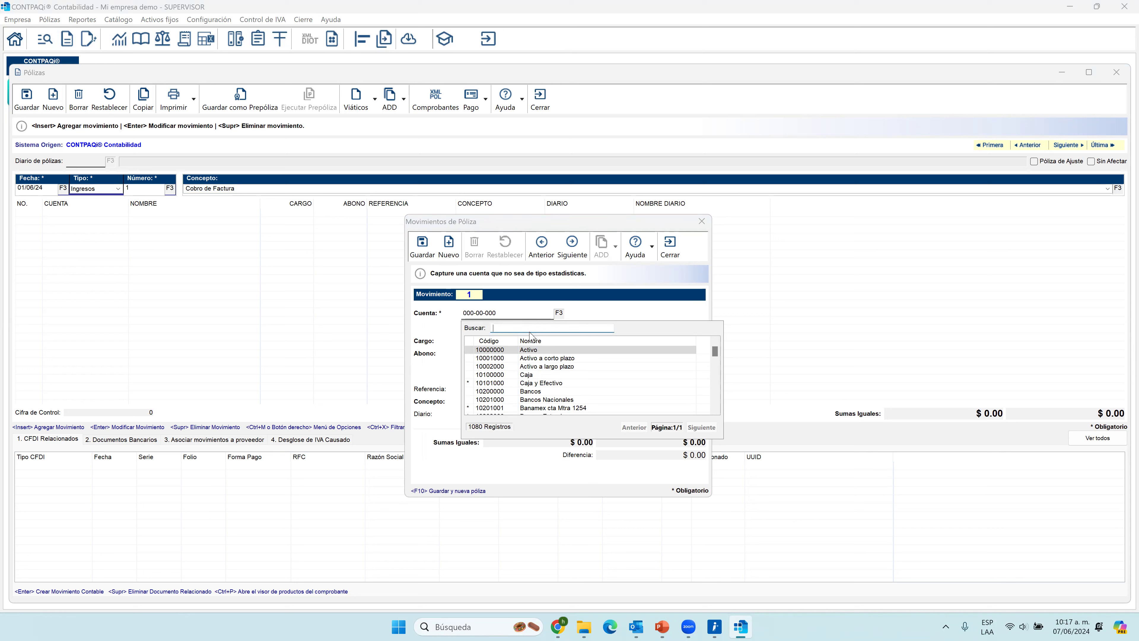
text(banc)
key(BackSpace)
key(Down)
key(Down)
key(Return)
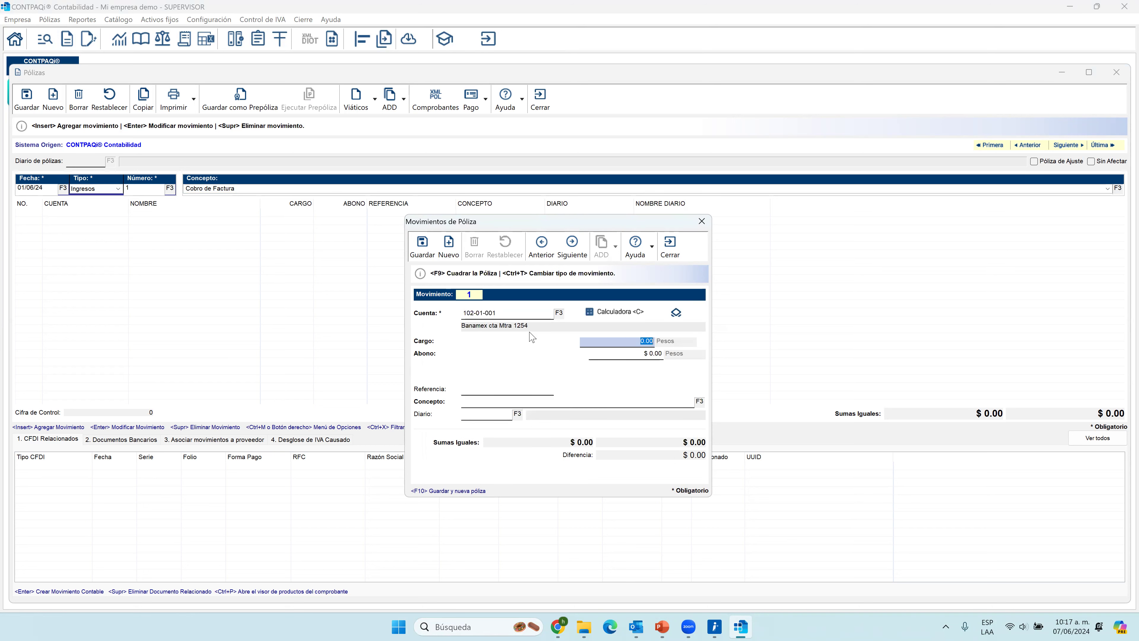
Set the movement's Cargo to 2,500 pesos and leave its Abono empty.
text(2,500)
key(Return)
key(Return)
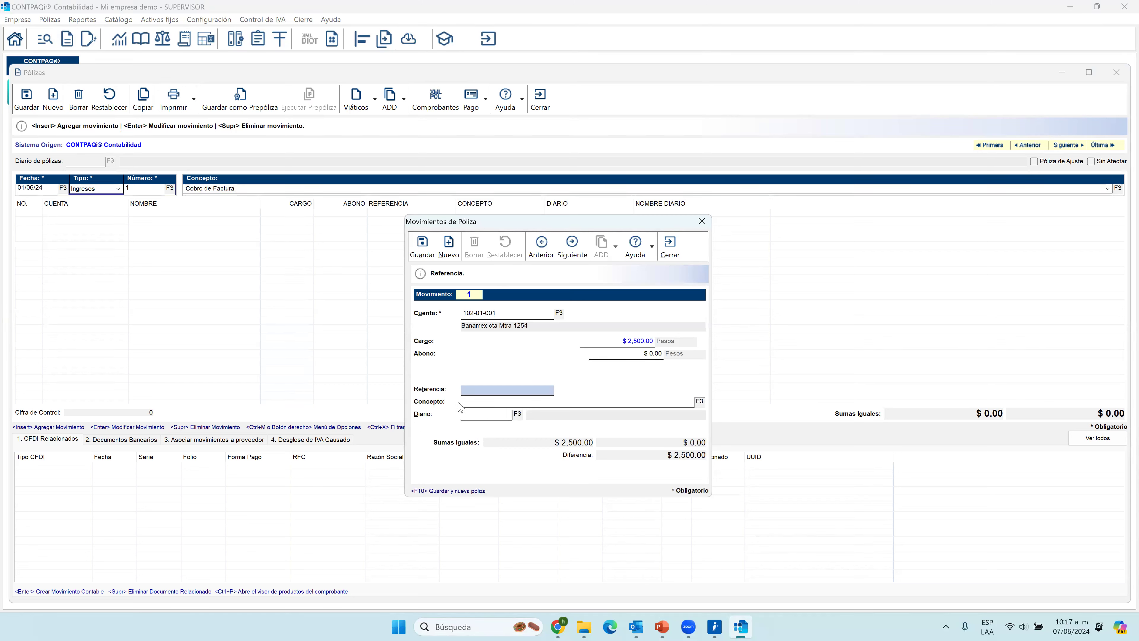
Go over the movement's Referencia, Concepto and Diario fields and view the list of available diarios.
click(484, 403)
click(492, 416)
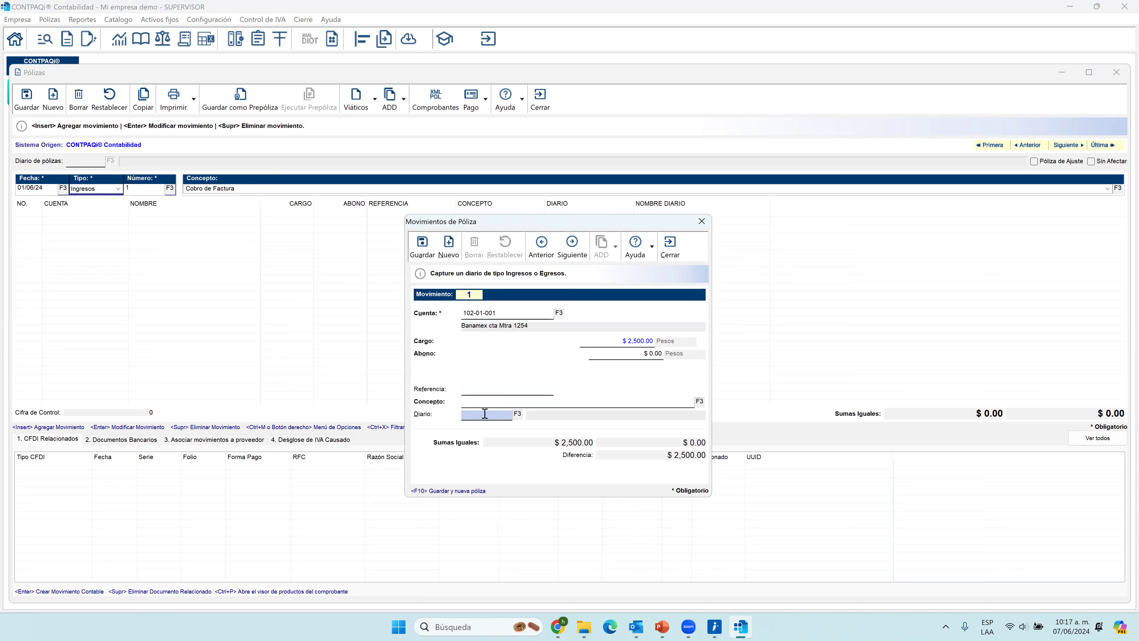
click(469, 392)
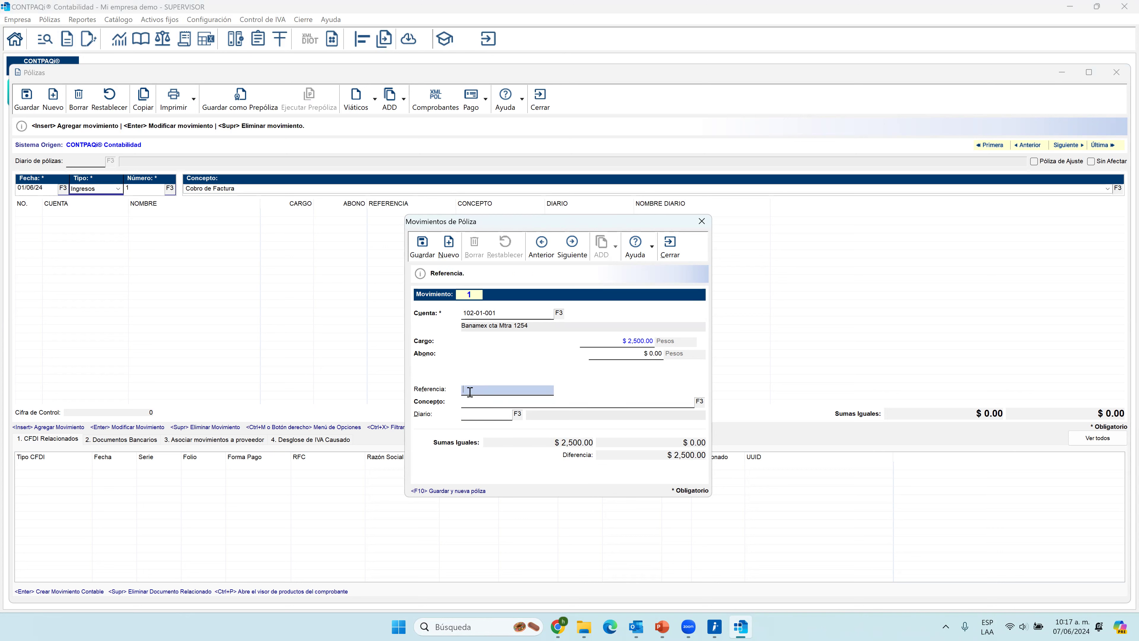
click(495, 402)
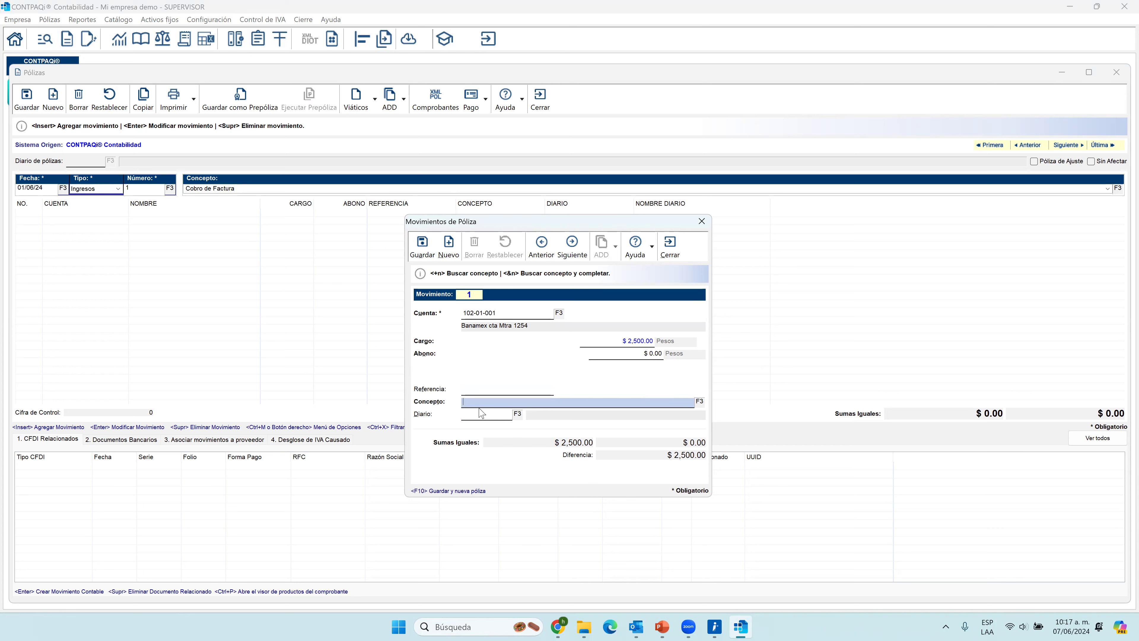
click(519, 414)
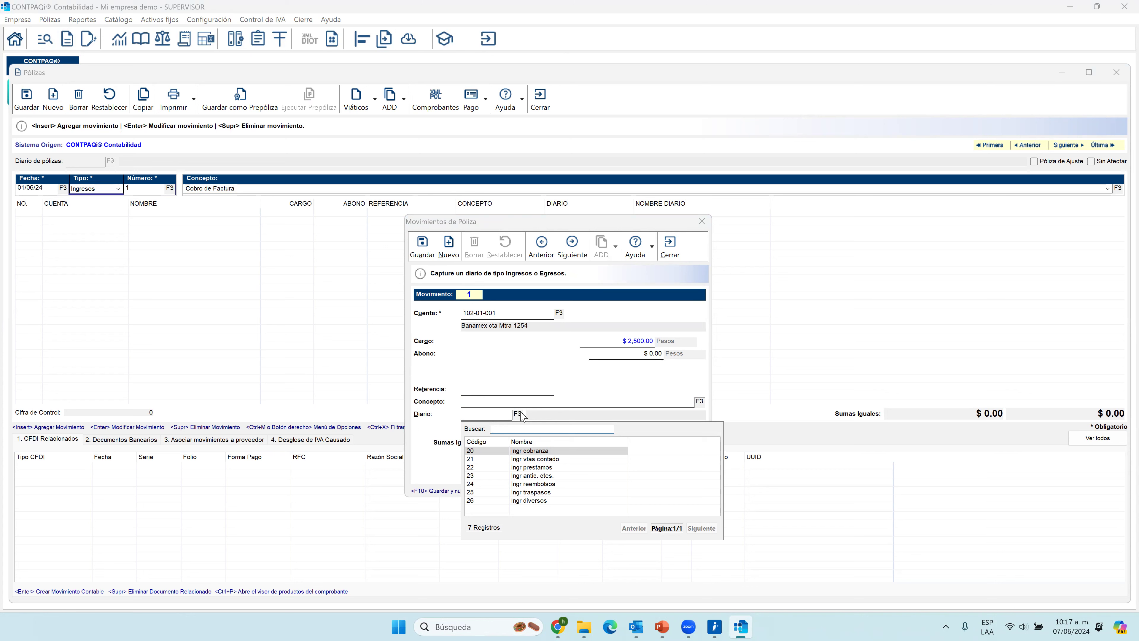
key(Escape)
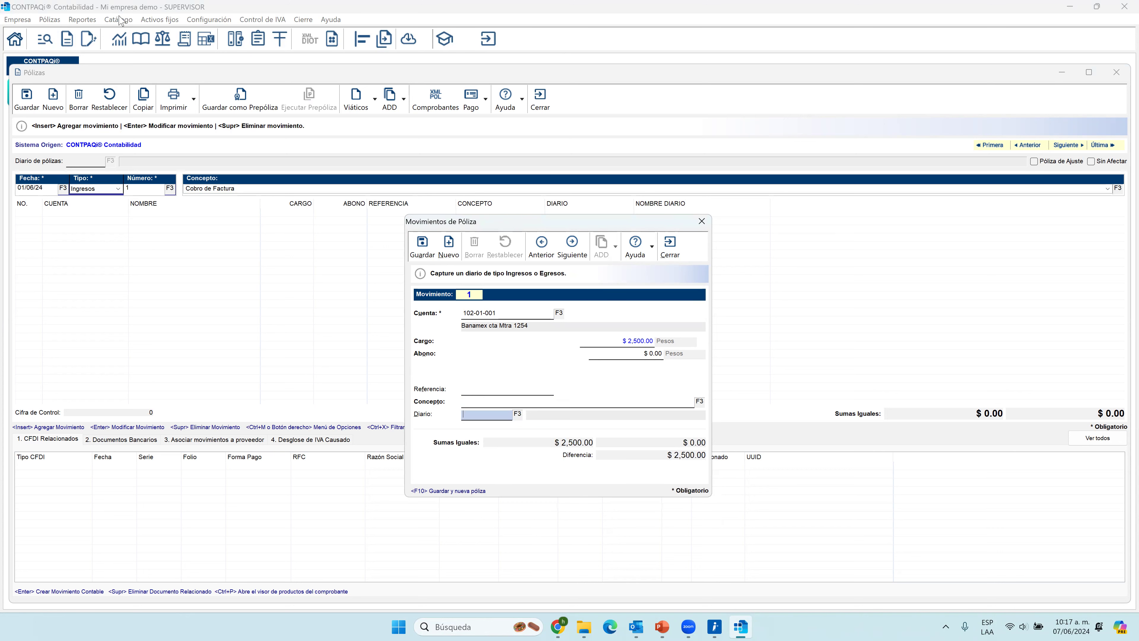
double_click(103, 9)
click(119, 22)
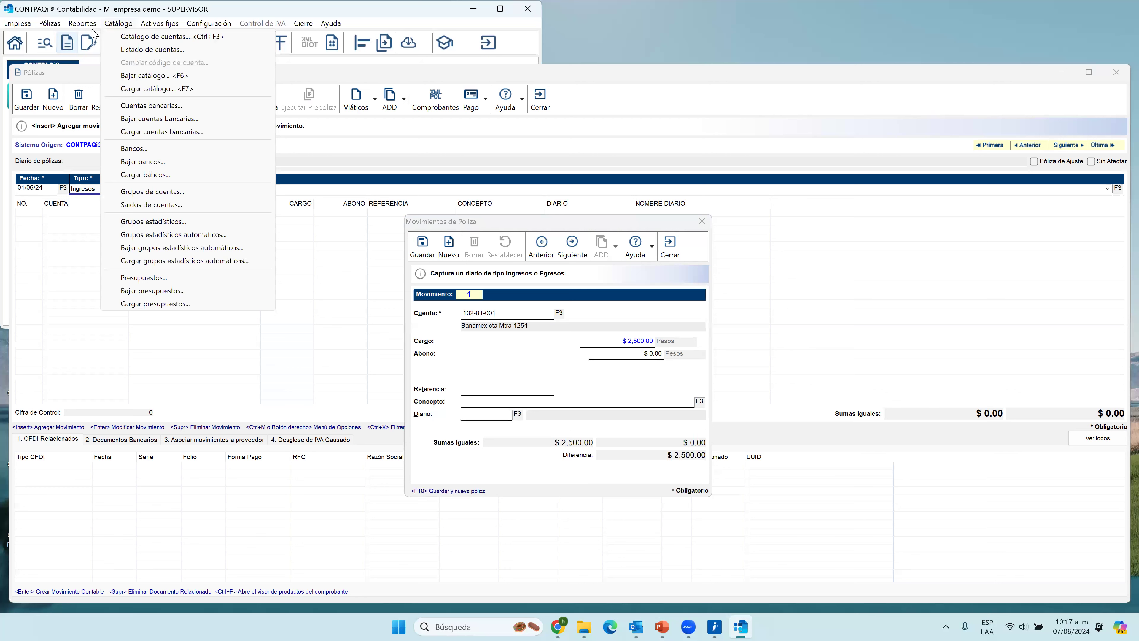
mouse_move(83, 23)
mouse_move(103, 49)
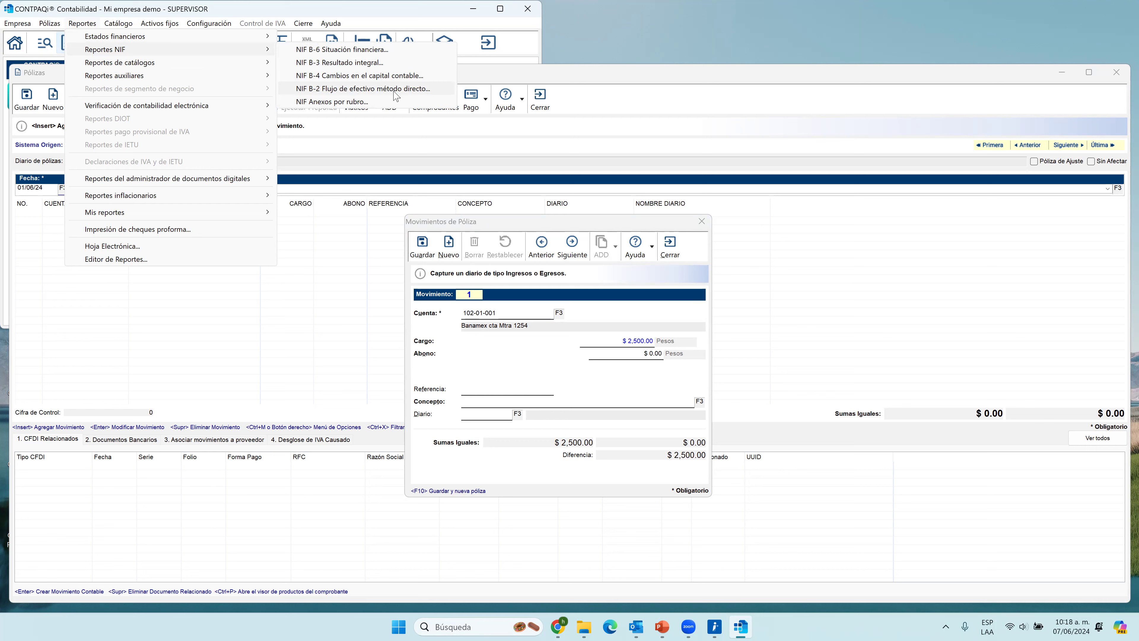
click(501, 10)
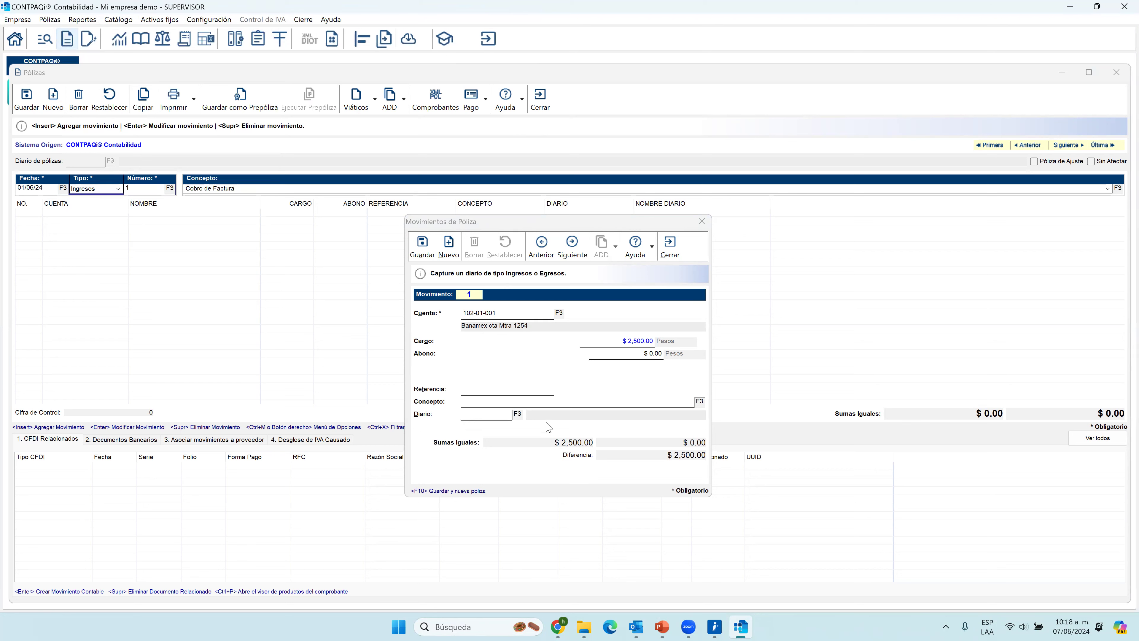
Assign diario 22 Ingr prestamos to the bank movement, save it, and close the Movimientos de Póliza dialog.
click(518, 414)
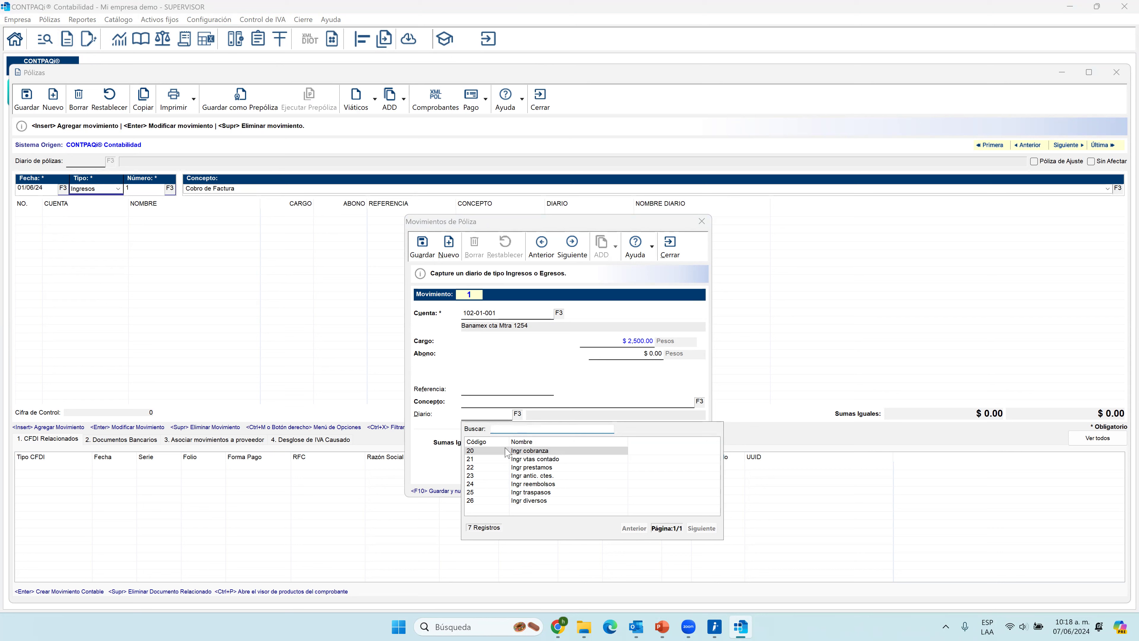
double_click(529, 467)
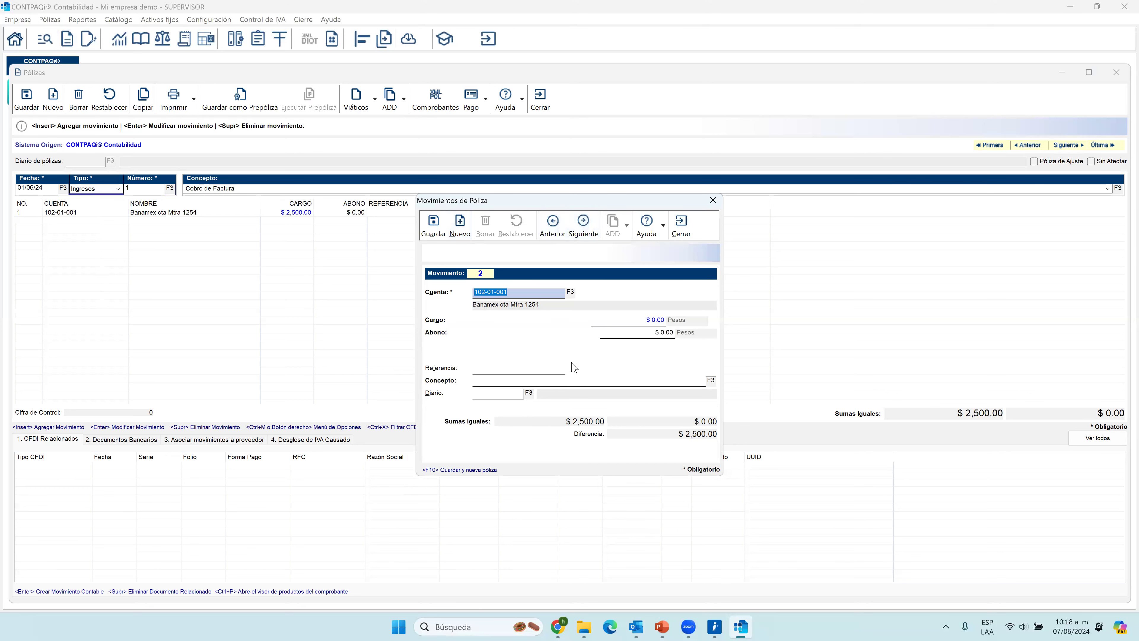
click(682, 224)
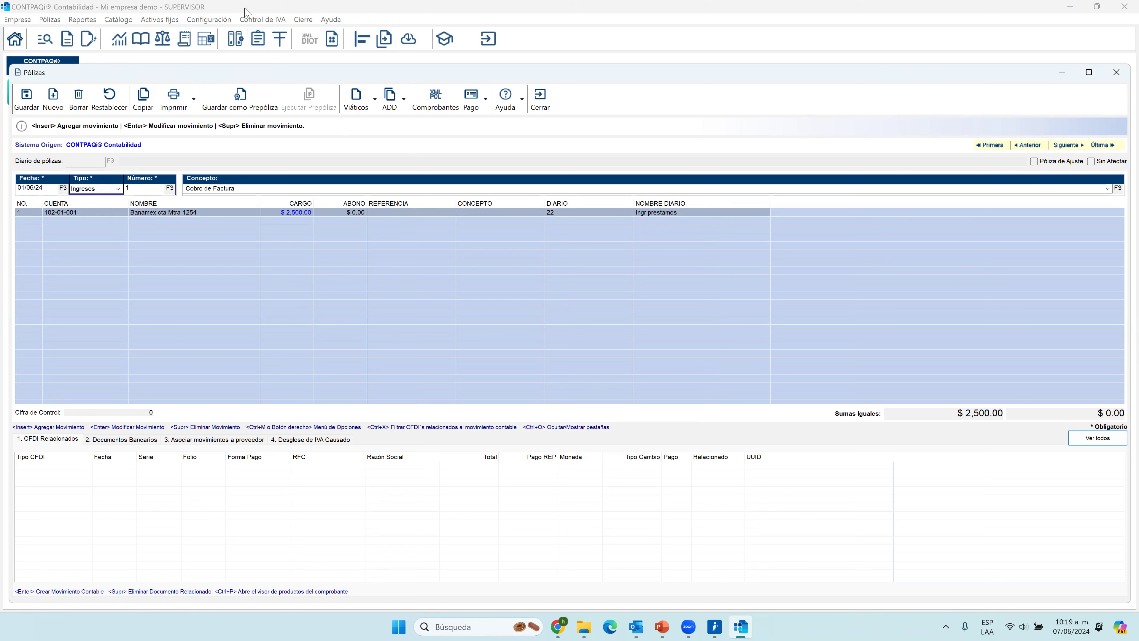
Open the Redefinir empresa settings, saving the pending póliza and balancing it with a movement to the Cuenta de cuadre.
click(224, 20)
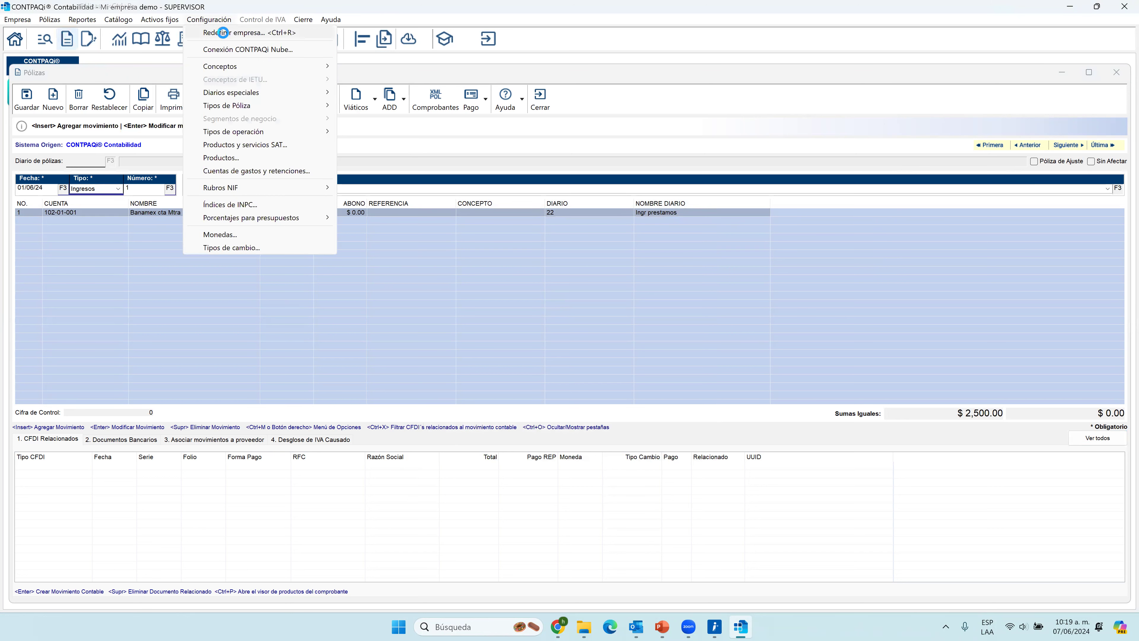
click(222, 33)
click(634, 330)
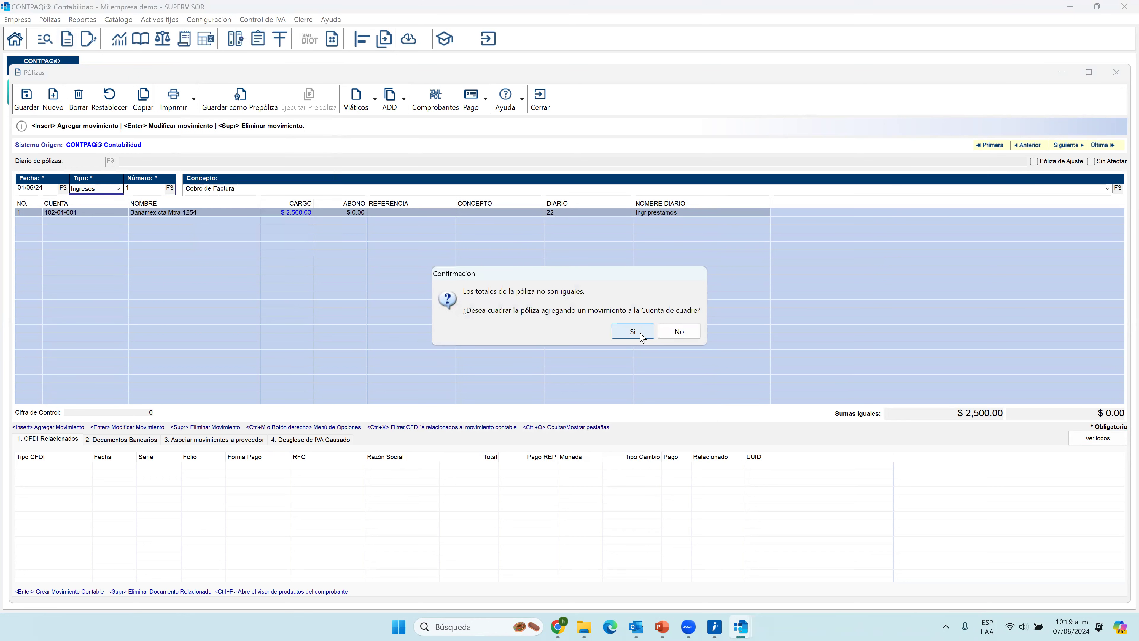
click(639, 332)
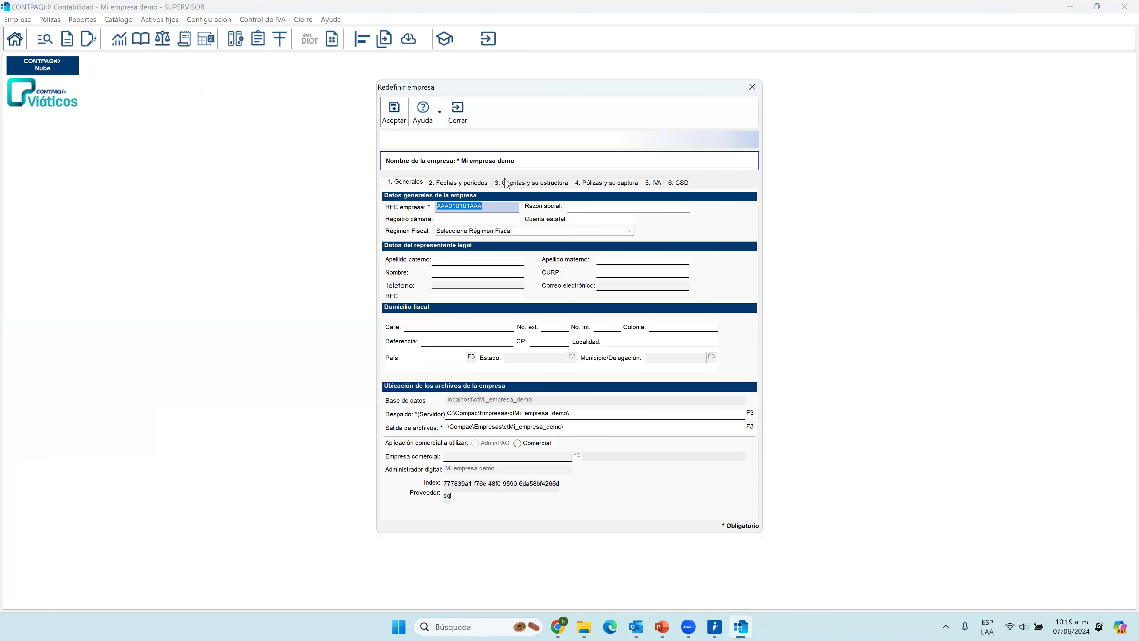
Enable Por omisión pólizas sin afectar in the company's Pólizas y su captura settings and accept the changes.
click(514, 186)
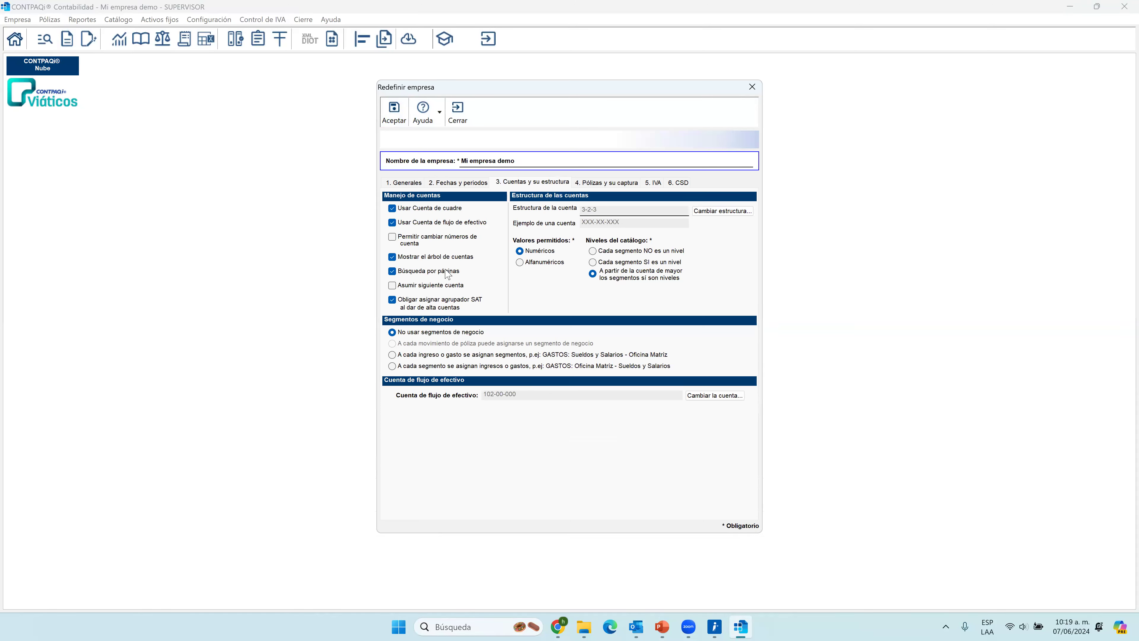
click(468, 183)
click(598, 186)
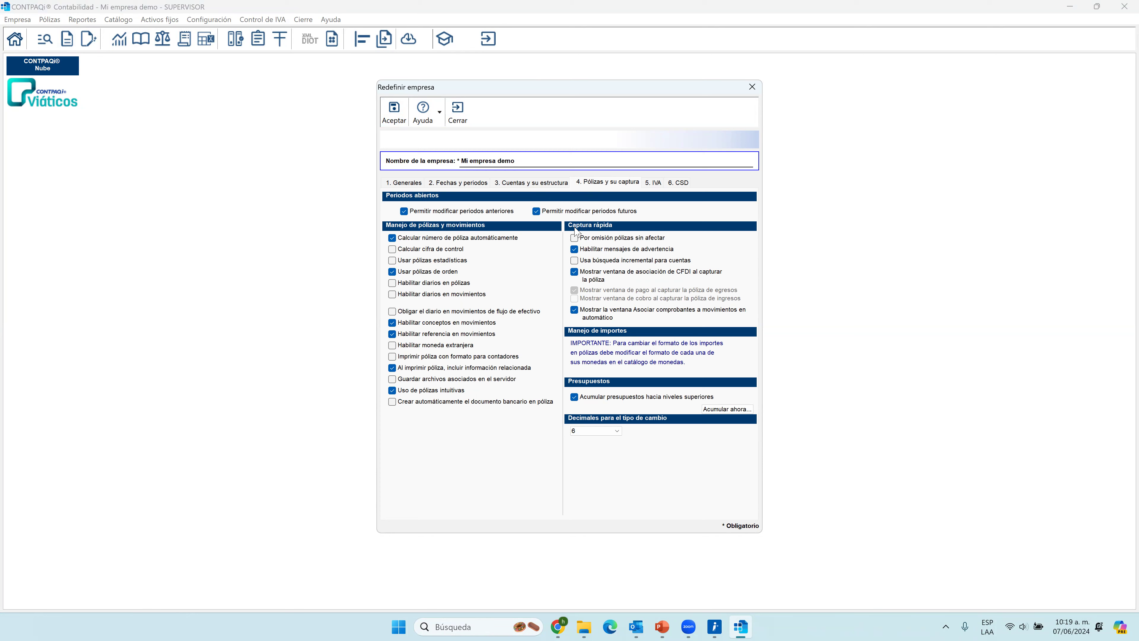
click(575, 238)
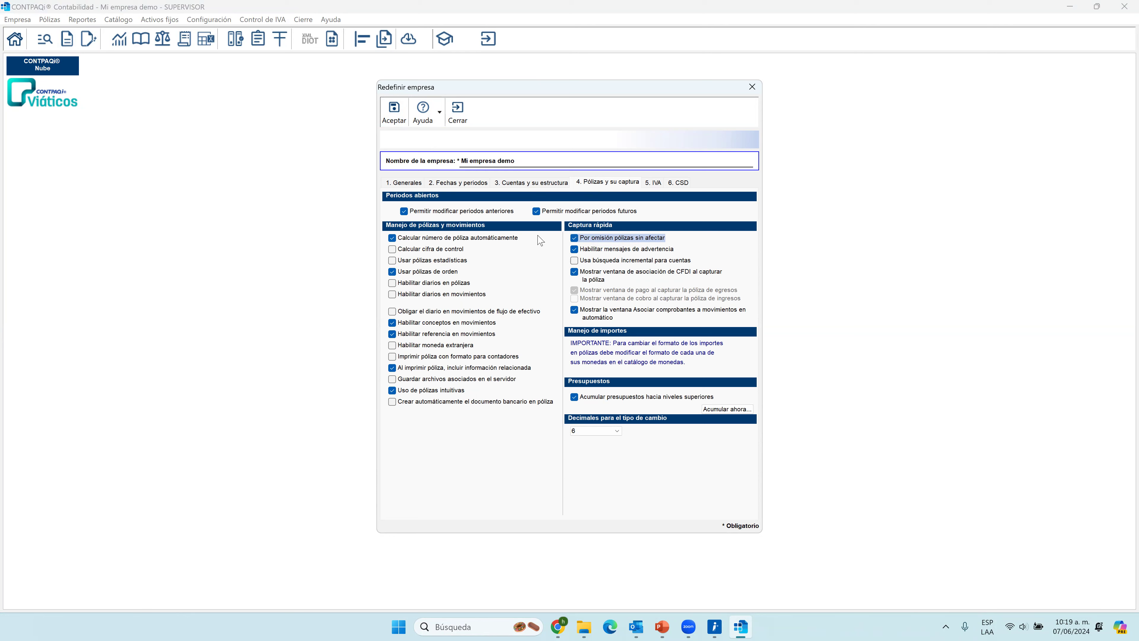
click(393, 113)
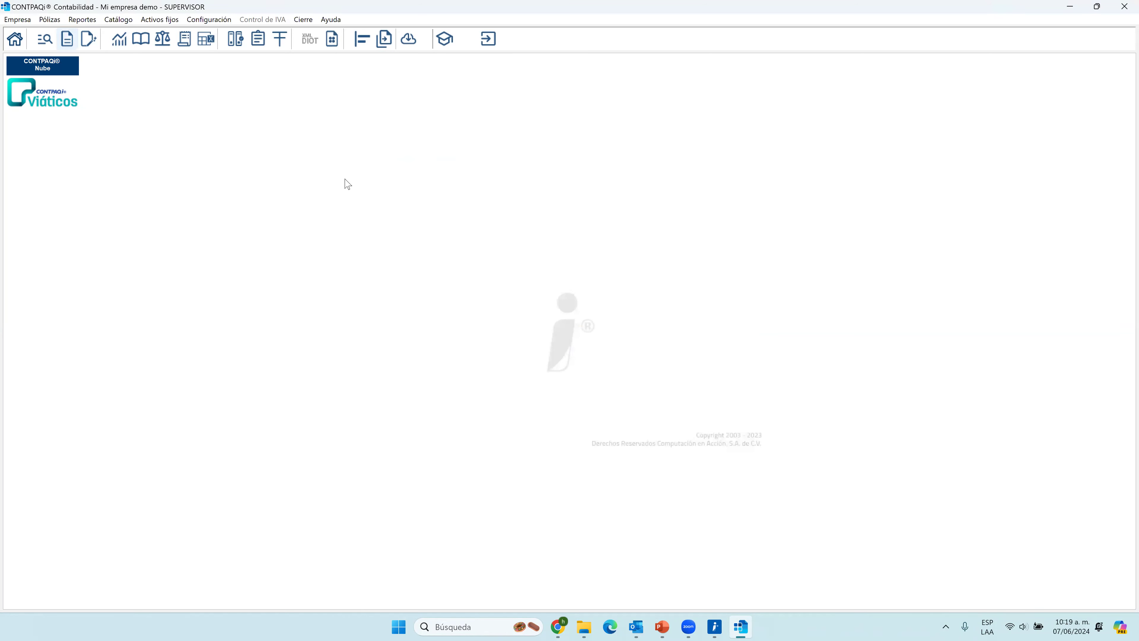
Open the Listado de Pólizas to review the captured policies and close it.
click(50, 41)
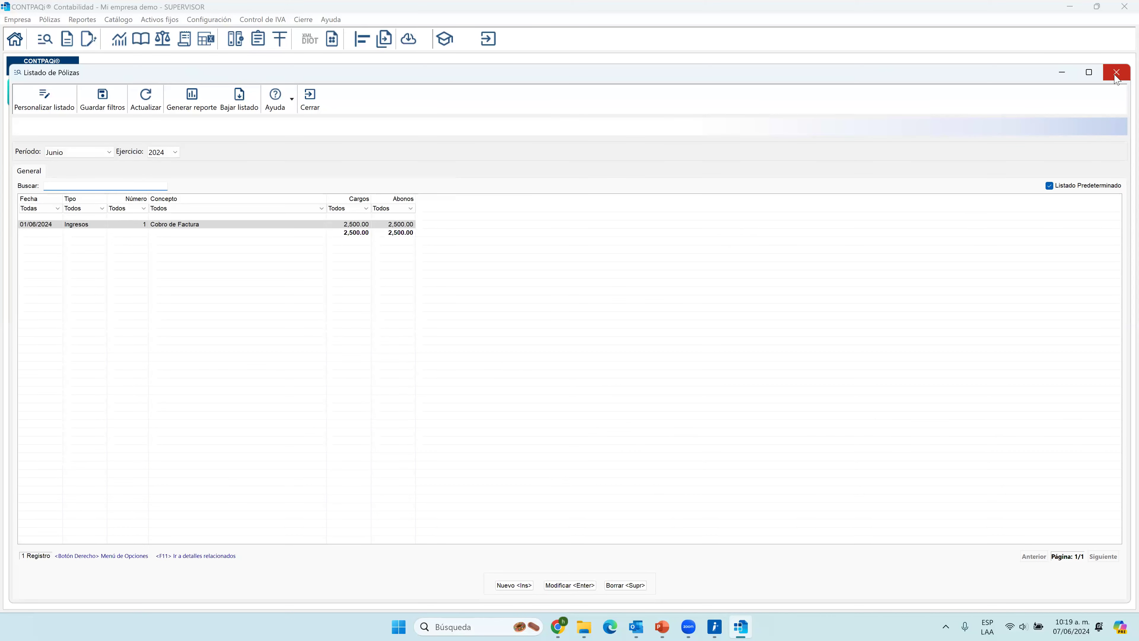
click(1116, 74)
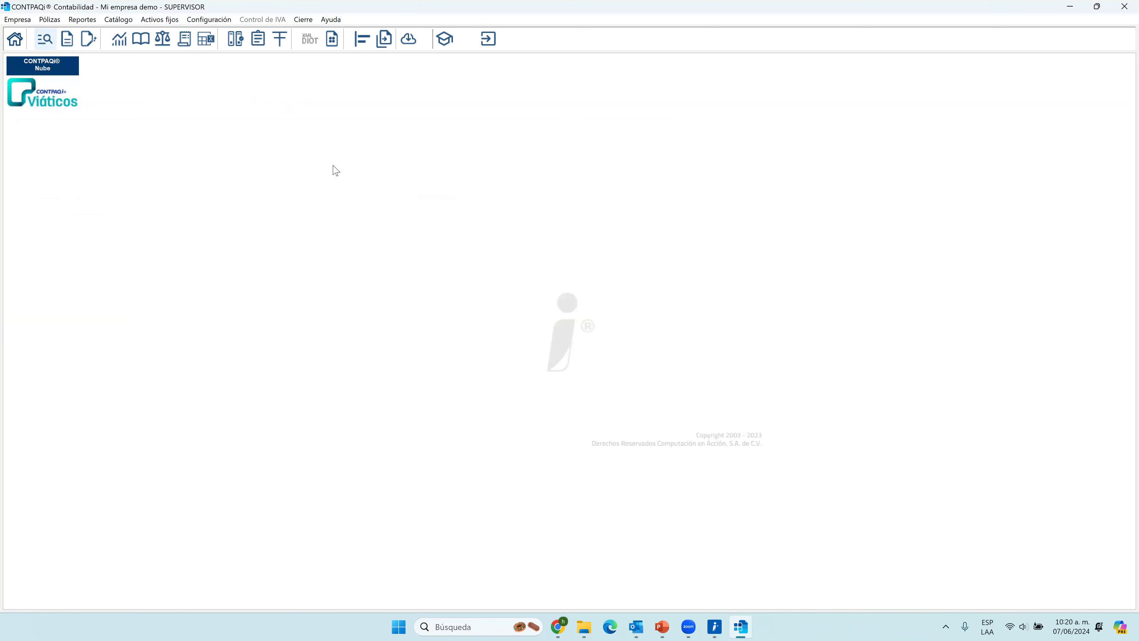
Reopen the Listado de Pólizas and choose Junio as the period to list.
click(50, 40)
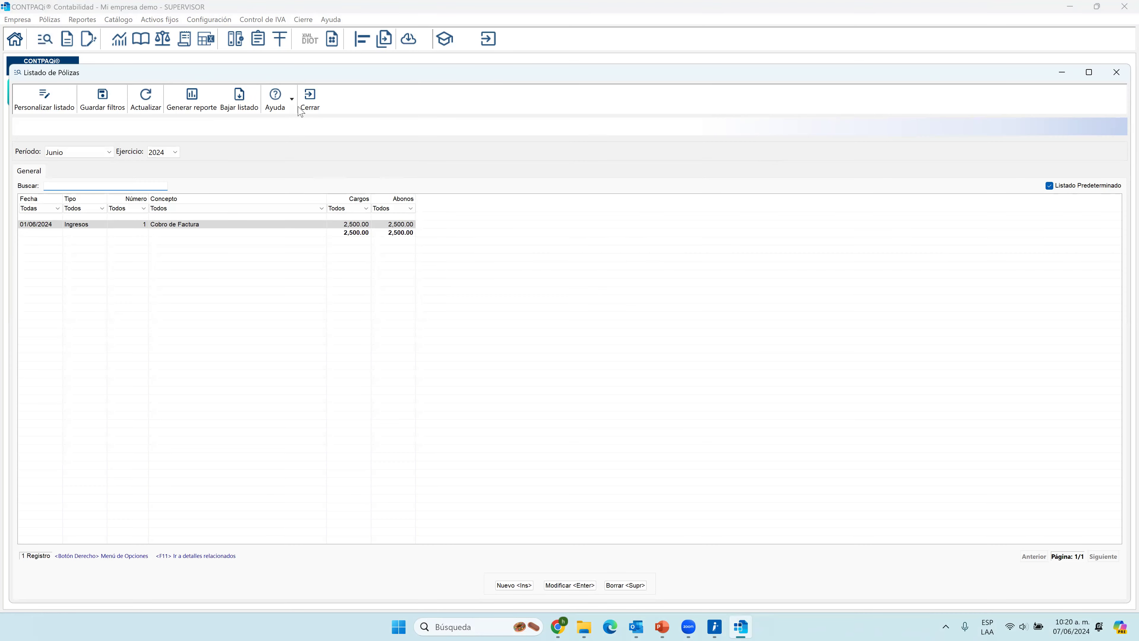
click(302, 102)
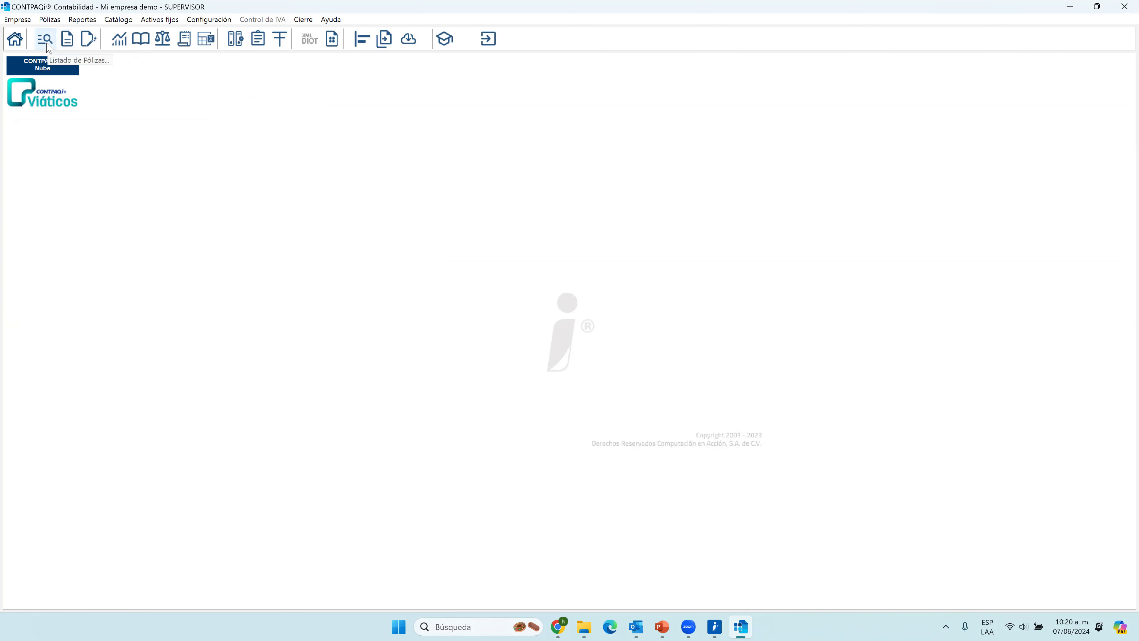
click(39, 34)
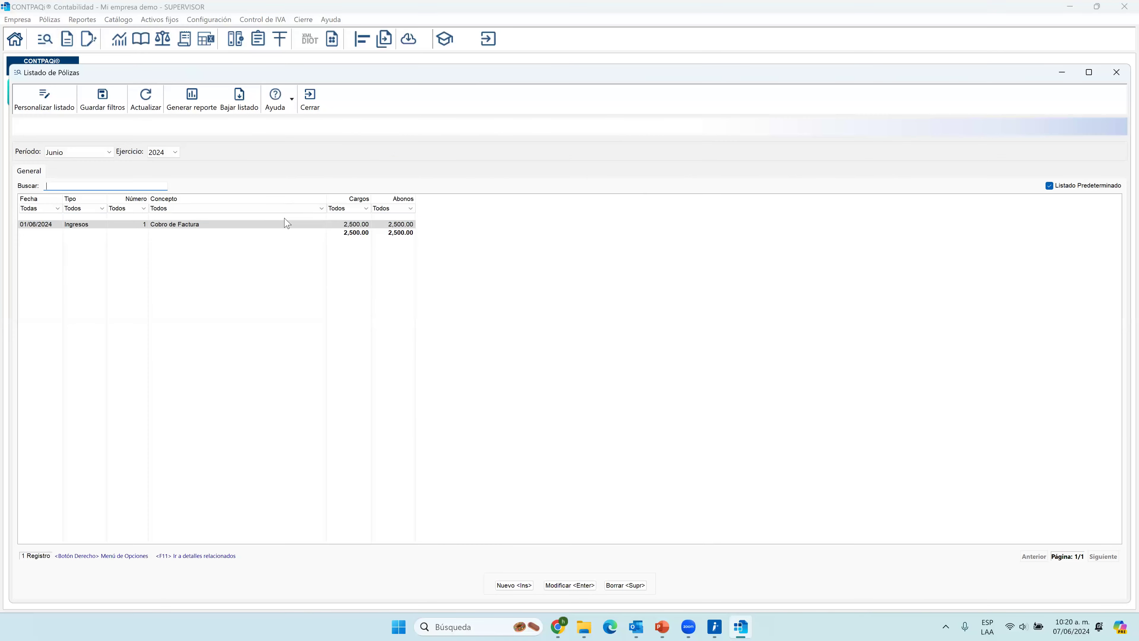
click(107, 152)
click(90, 353)
Try the listing's delete, modify and new póliza options, declining the deletion and closing both forms without saving.
click(626, 586)
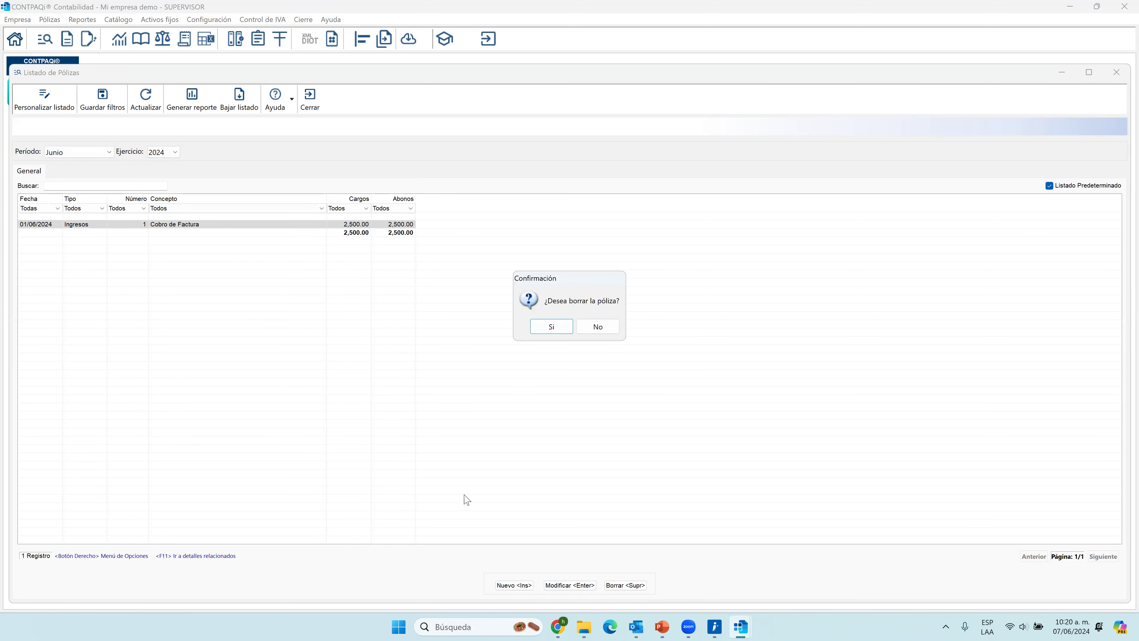
click(601, 331)
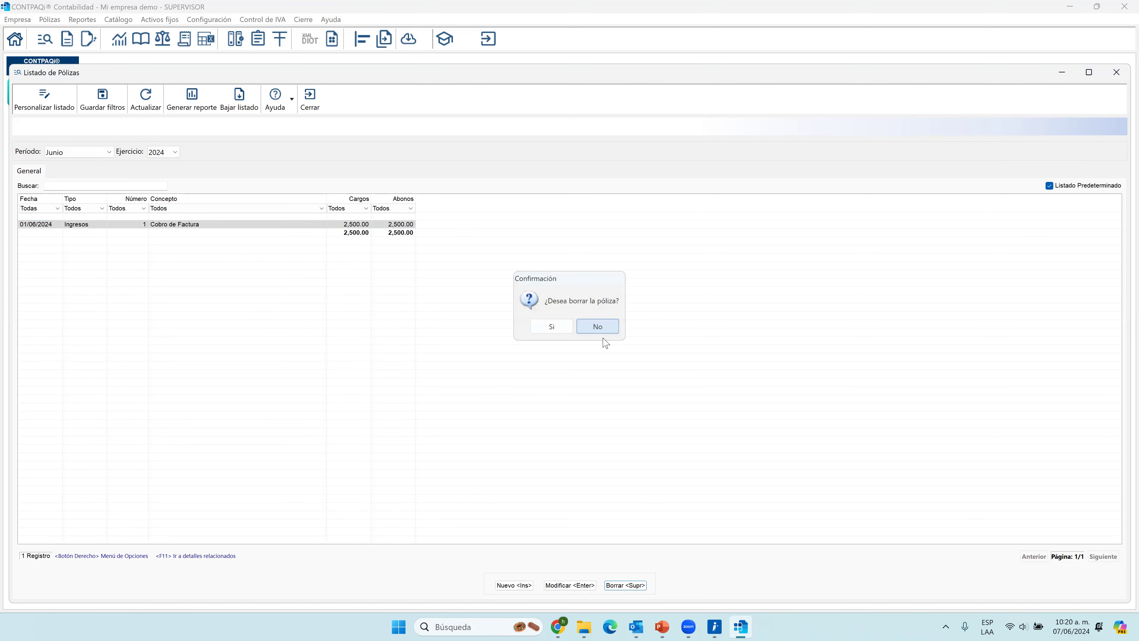
click(573, 585)
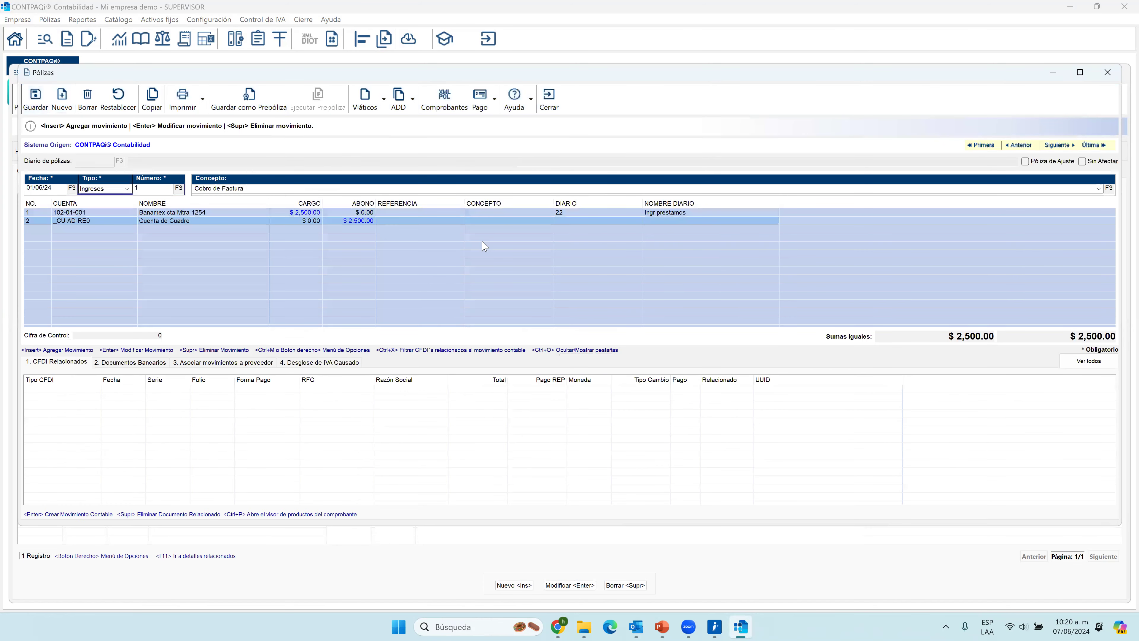
click(548, 100)
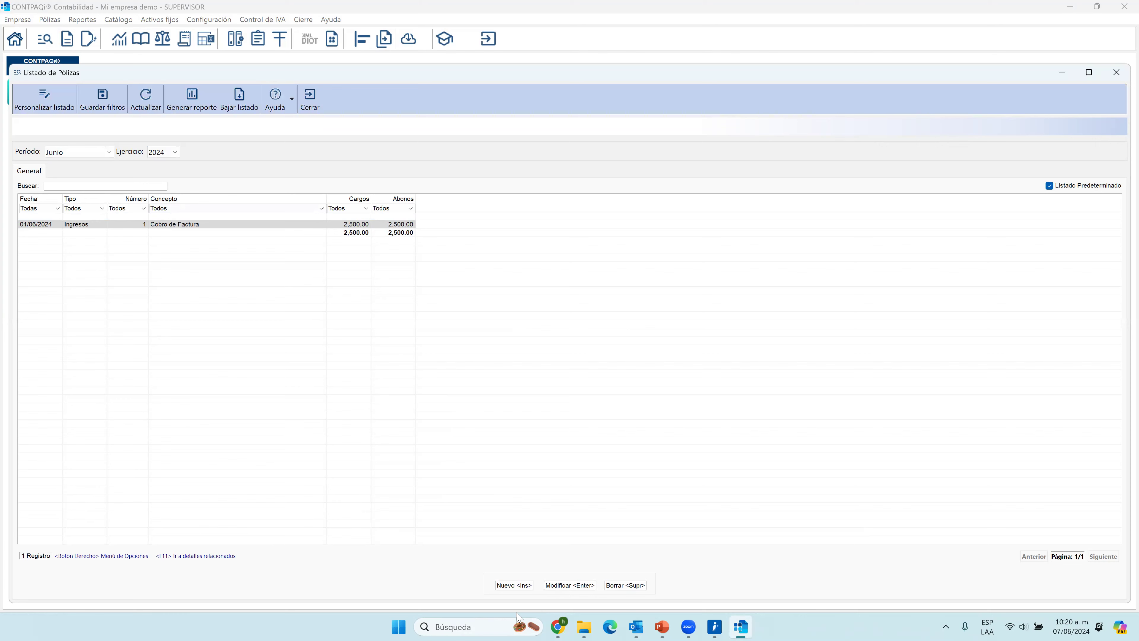
click(506, 586)
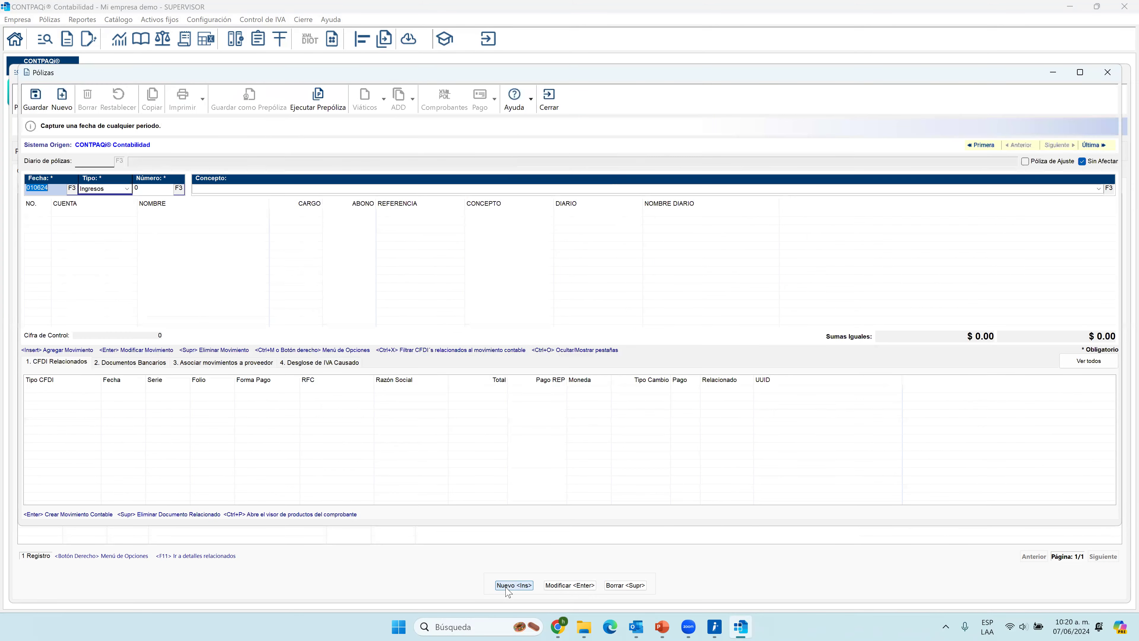
click(554, 104)
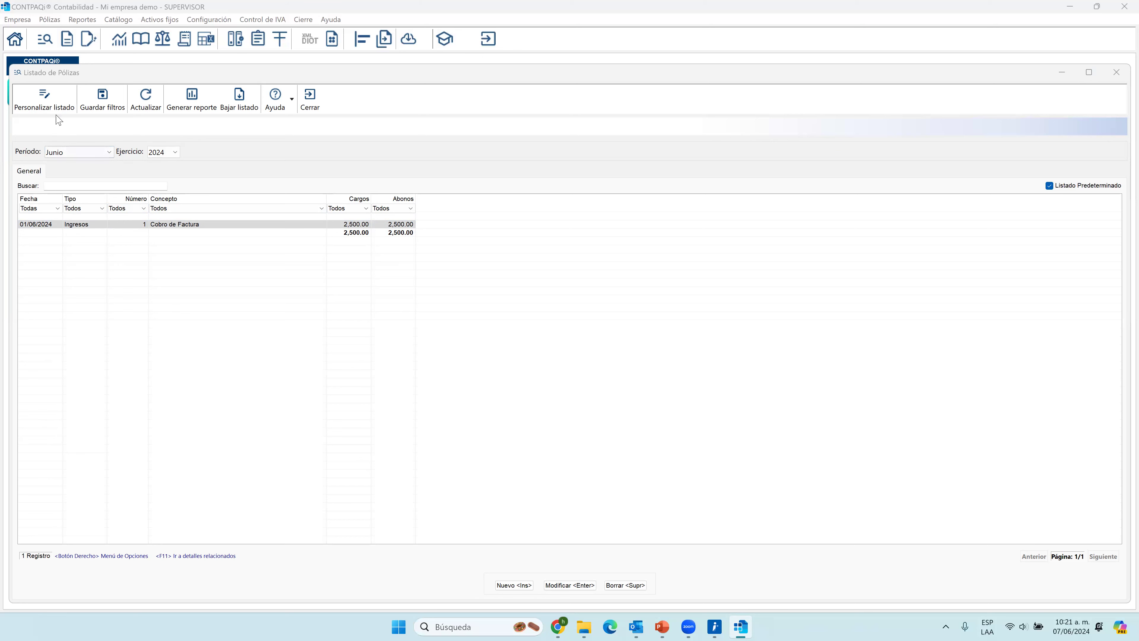
Start a custom póliza listing and add the Diario column to its default columns.
click(47, 103)
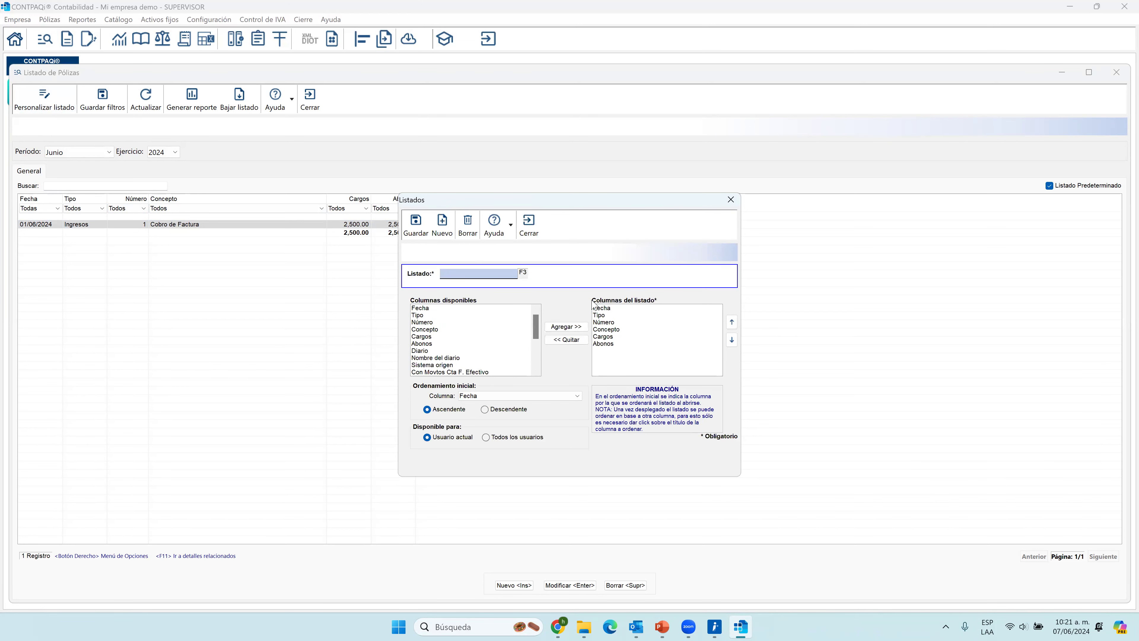
click(611, 308)
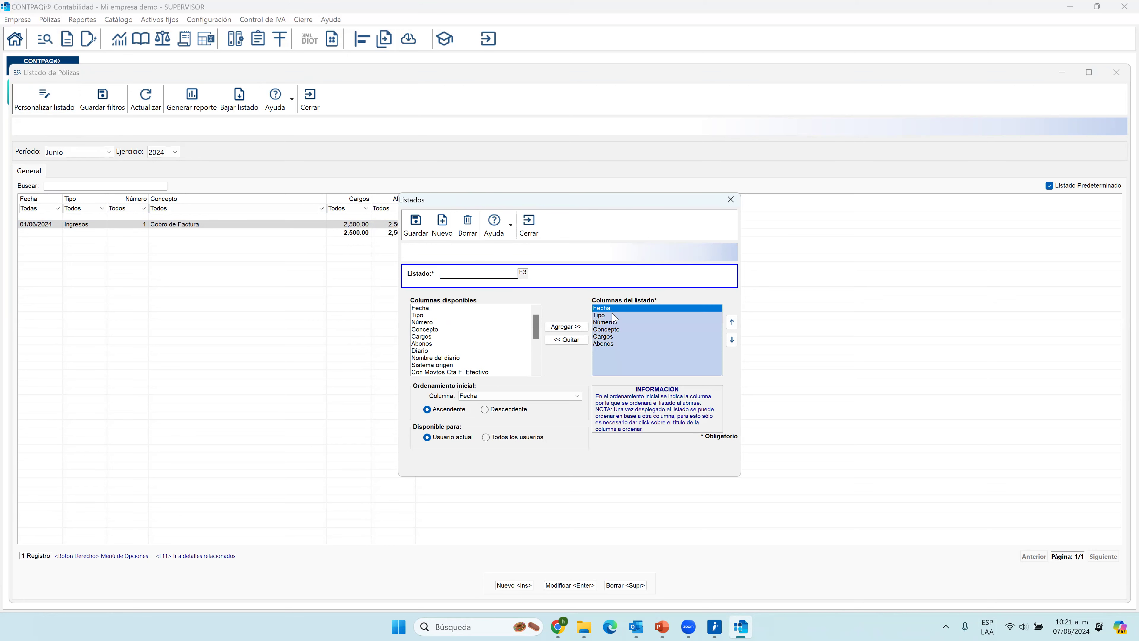
click(614, 315)
click(615, 323)
click(618, 329)
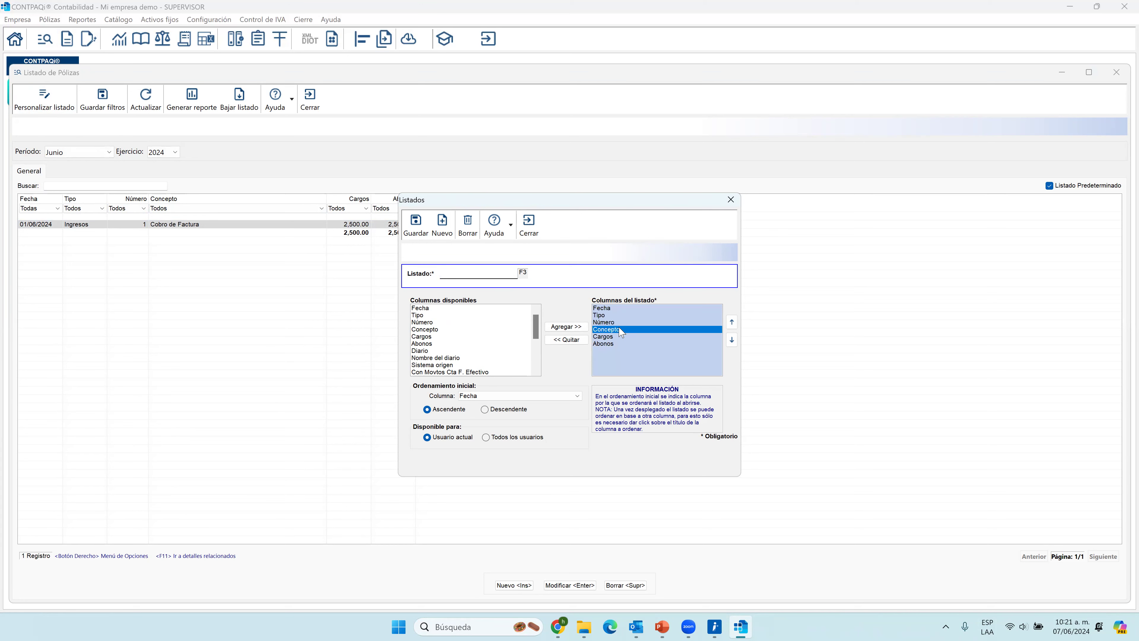
click(619, 338)
click(619, 345)
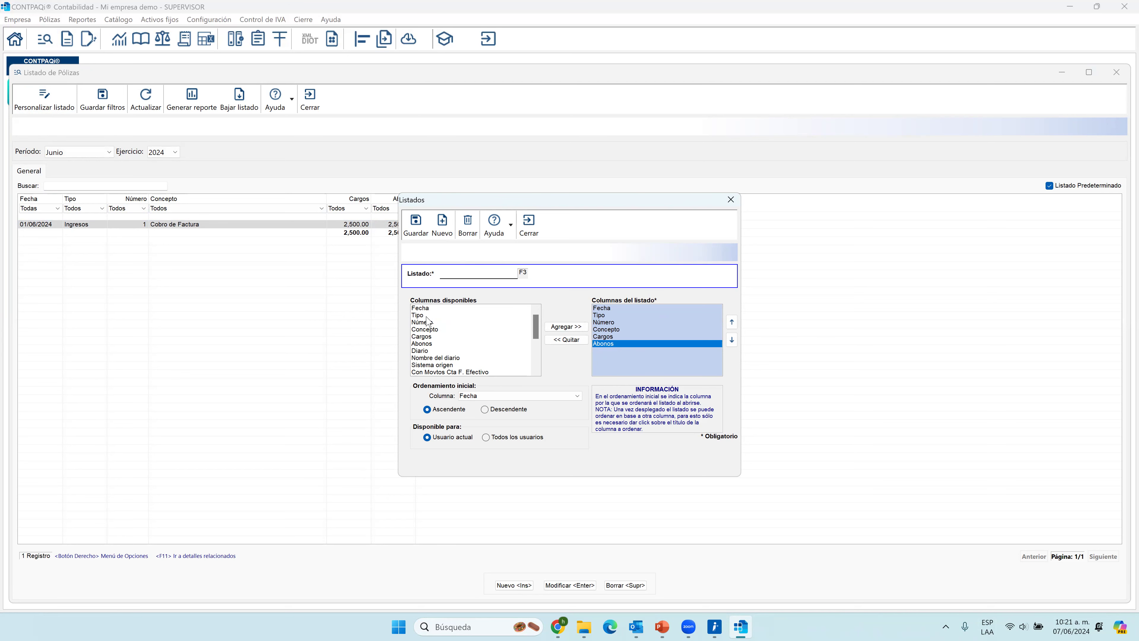
click(419, 353)
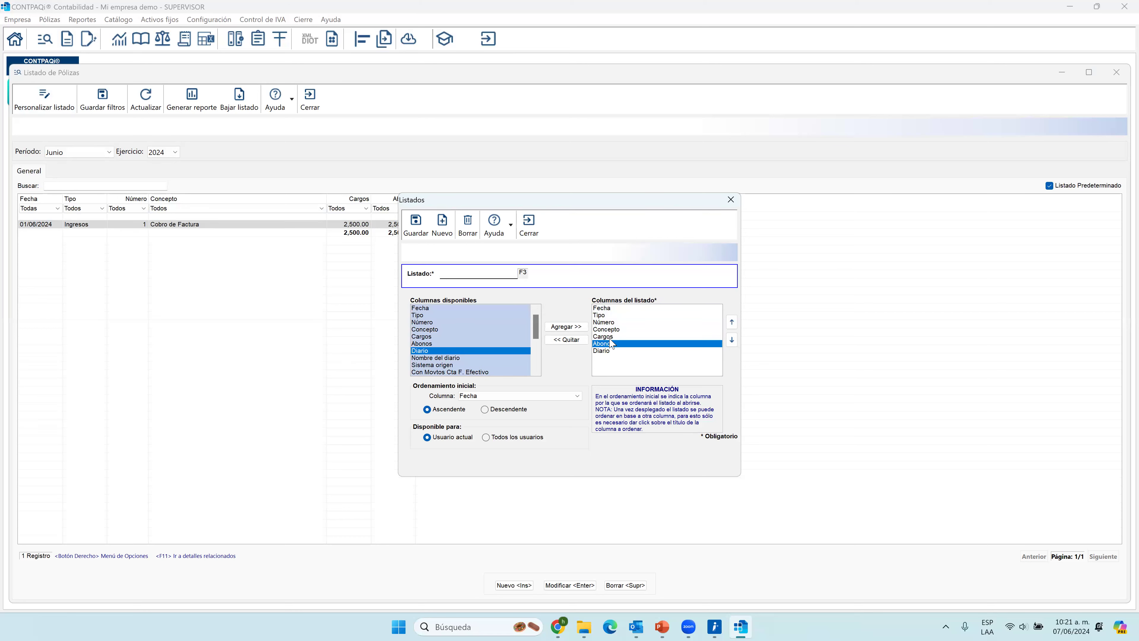
Name the custom listing Diarios, save it and close the Listados dialog.
click(416, 229)
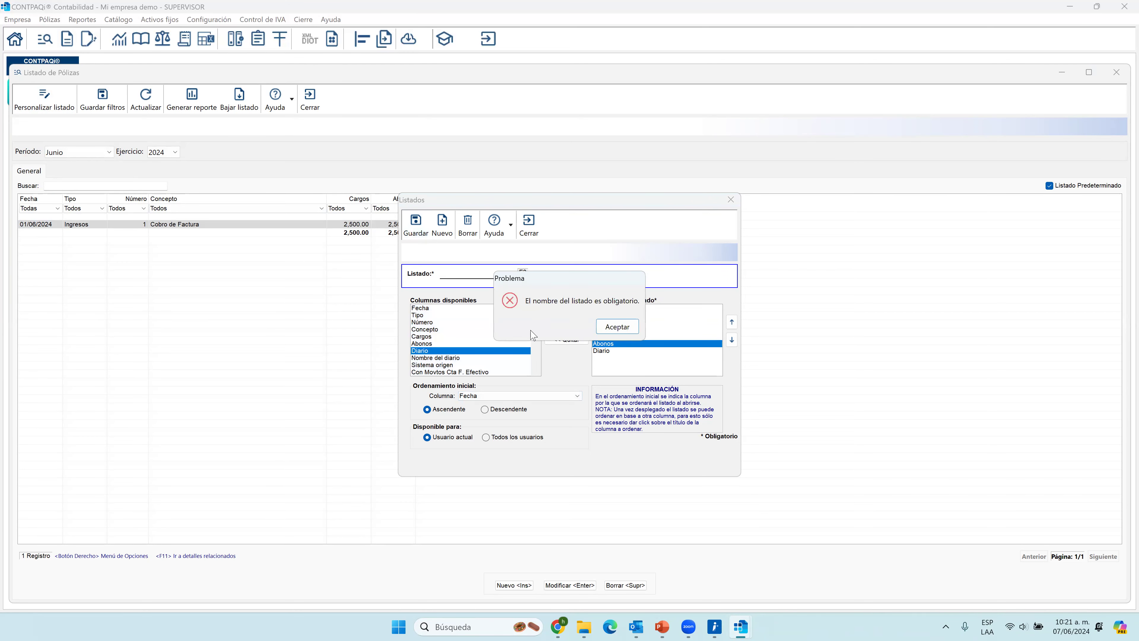
click(617, 326)
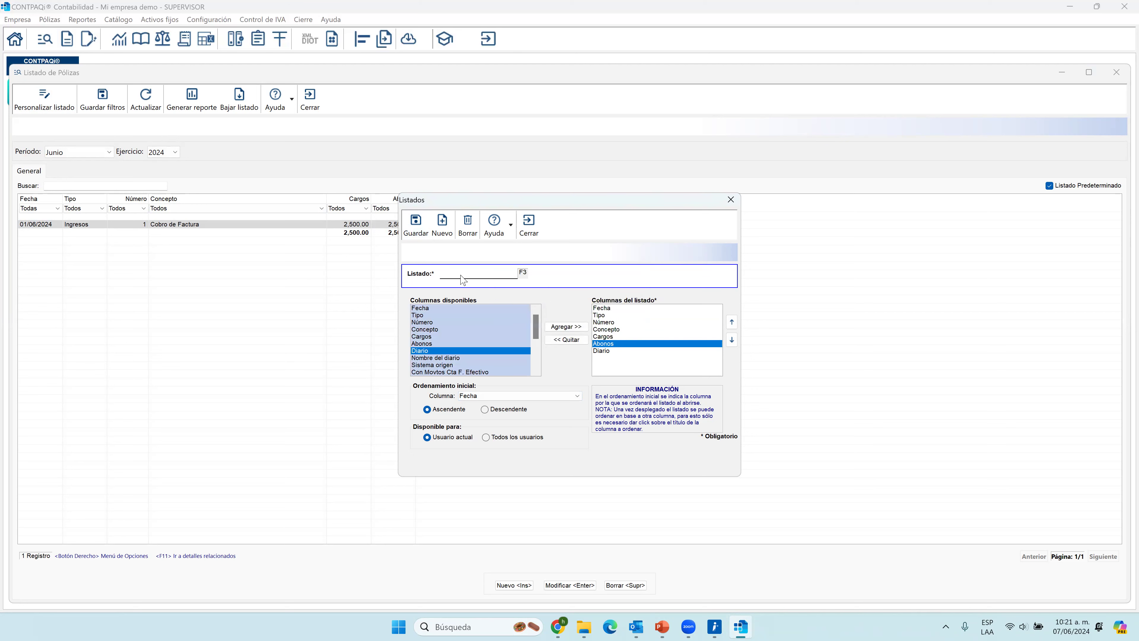
click(499, 276)
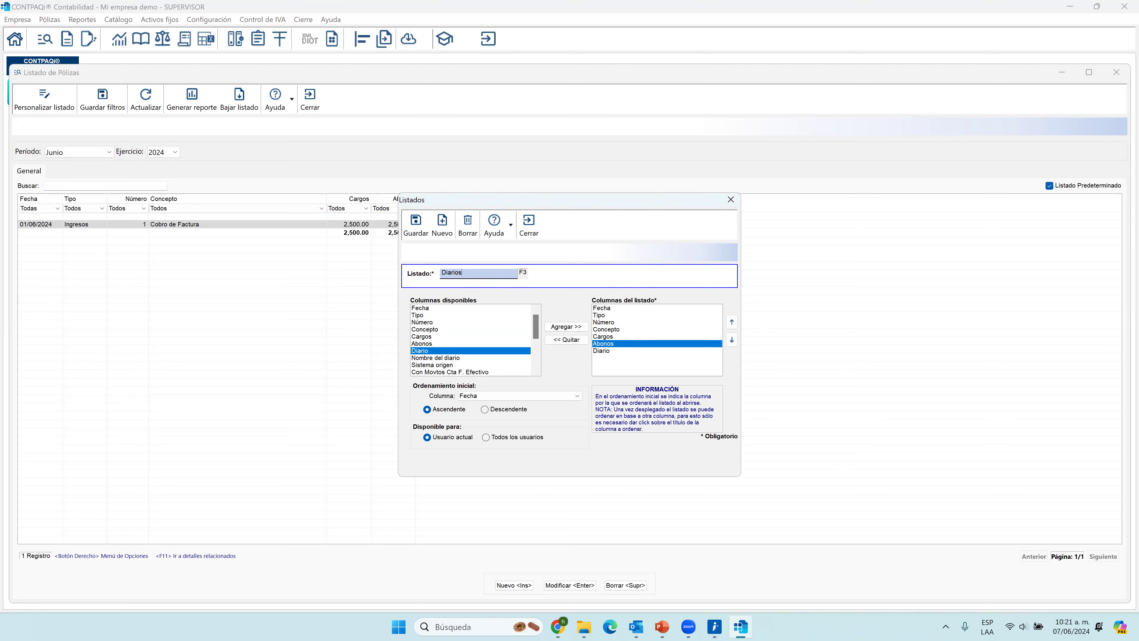
text(Diarios)
click(416, 224)
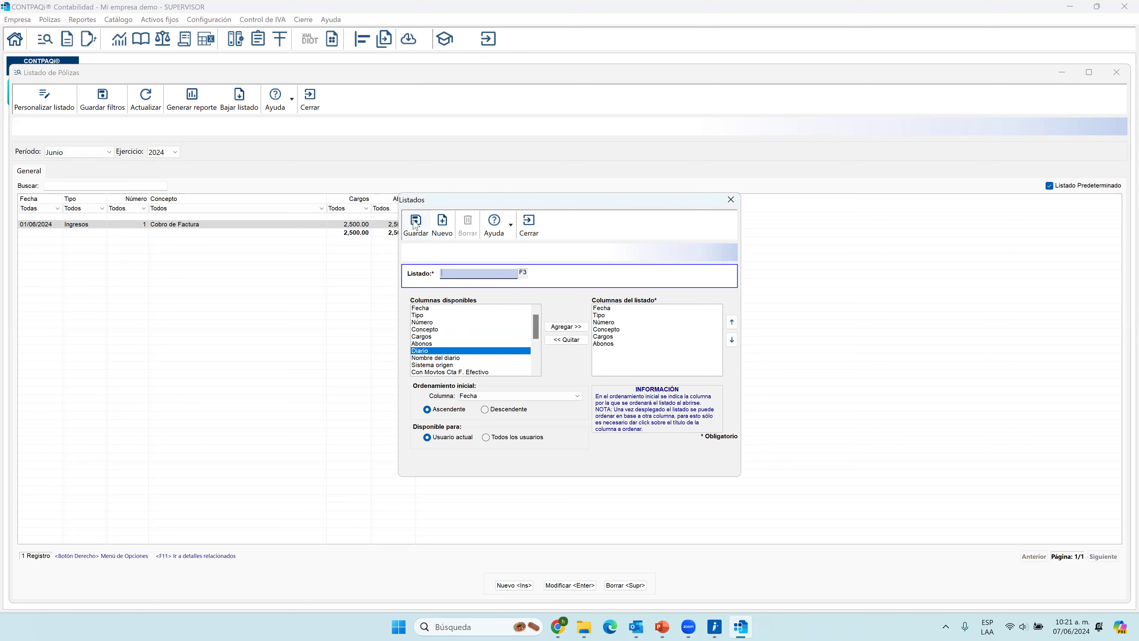
click(529, 224)
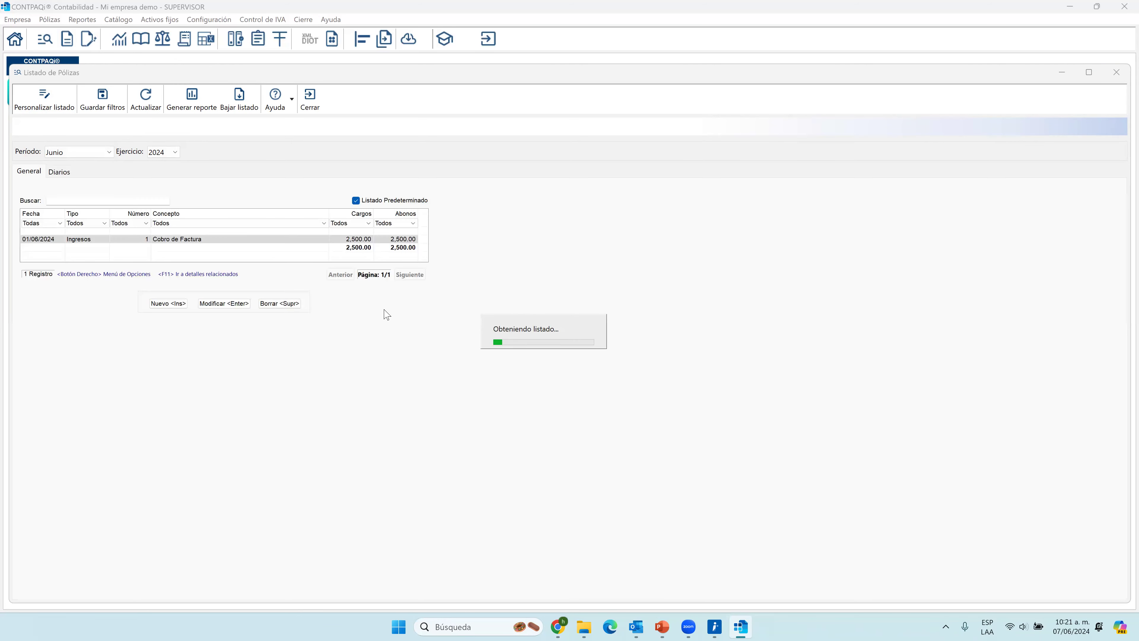
View the Diarios listing and examine which other columns are available for custom listings.
click(32, 172)
click(61, 173)
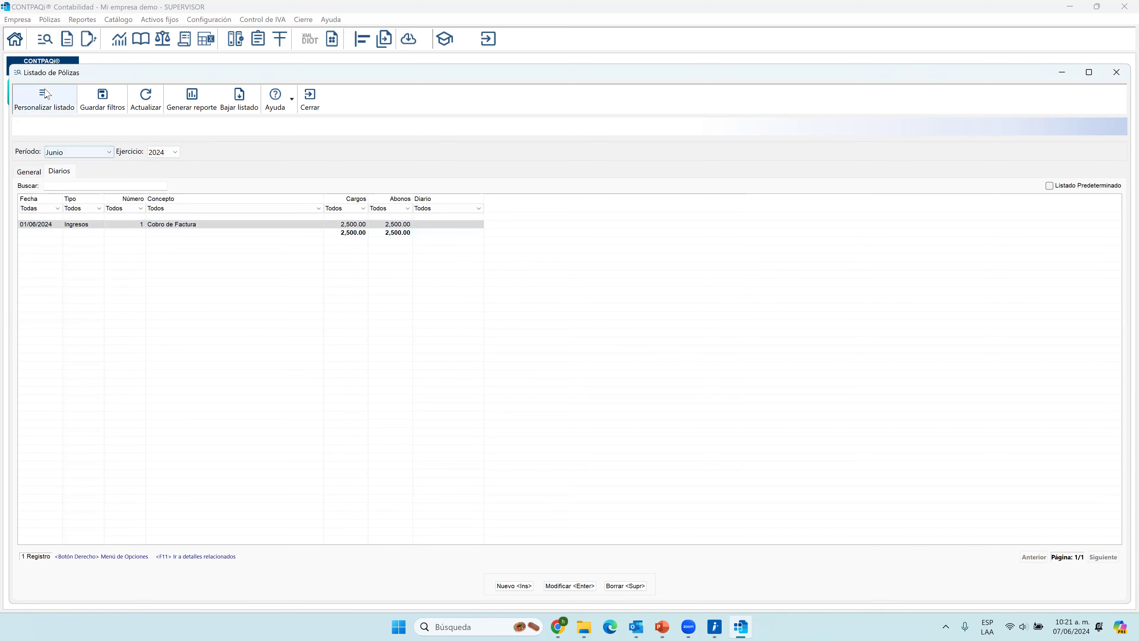
click(45, 99)
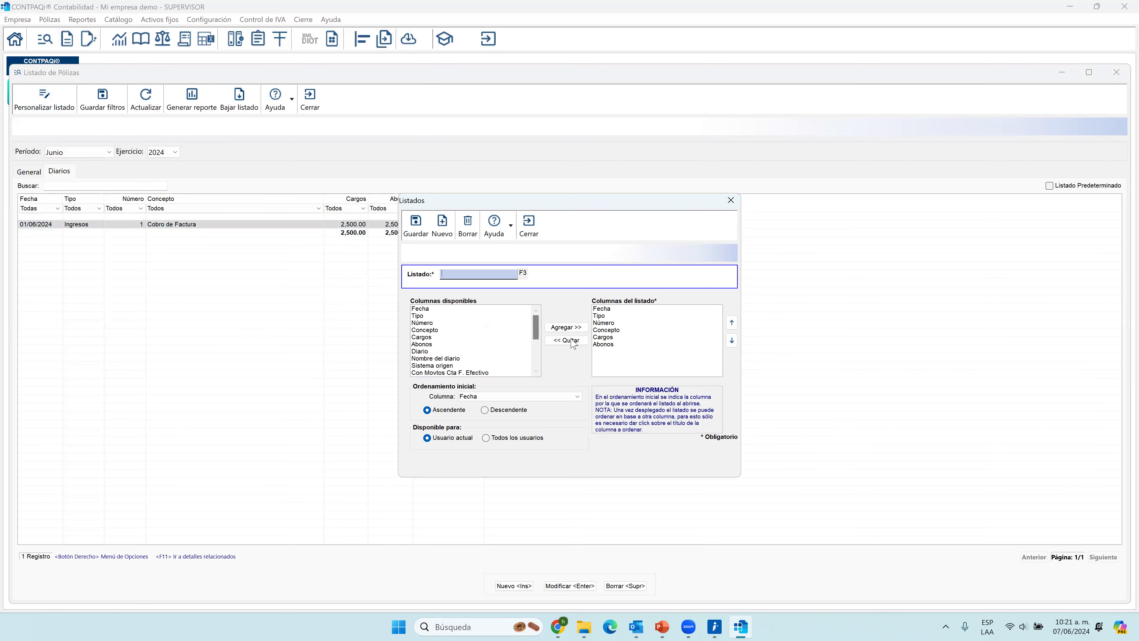
scroll(539, 333, down, 4)
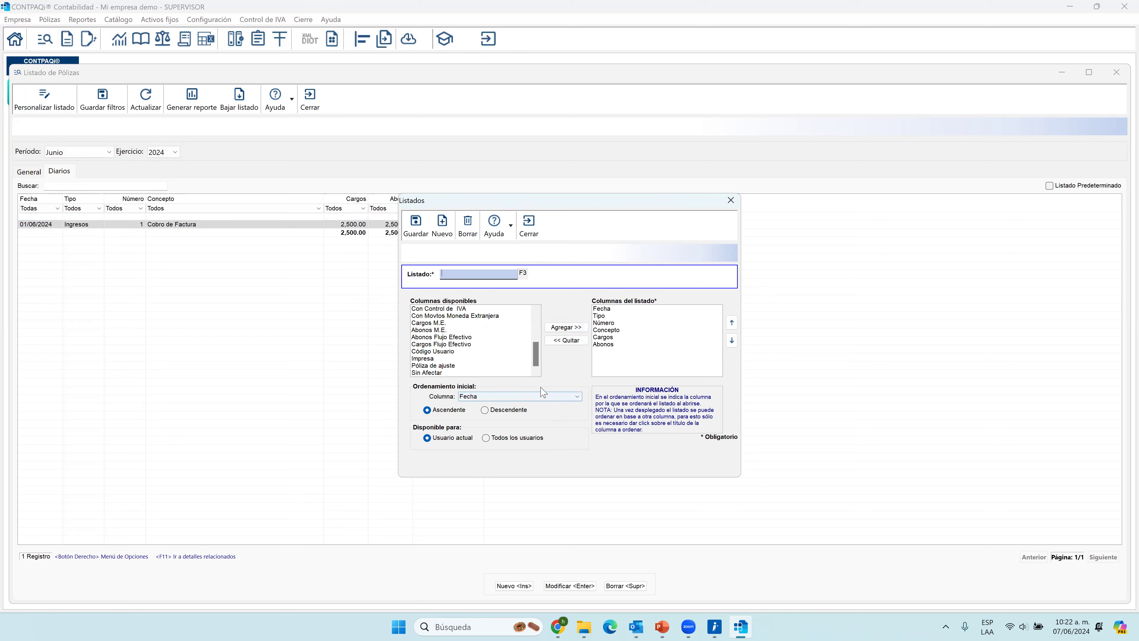
click(528, 224)
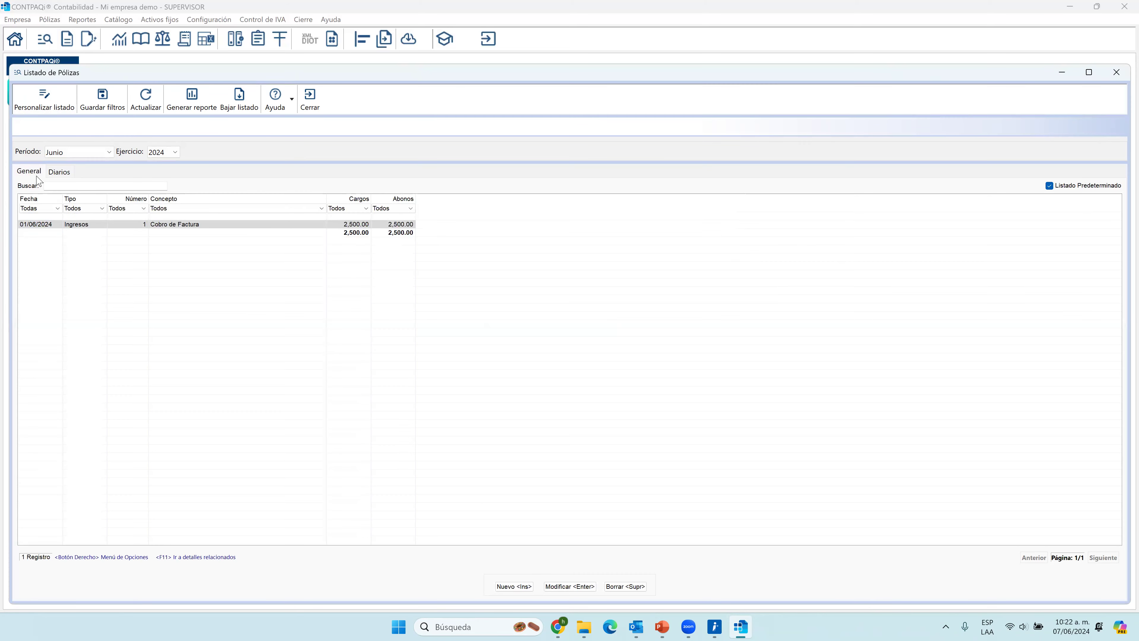
Generate the General listing's report with its filters included and output it to an Excel file.
click(198, 94)
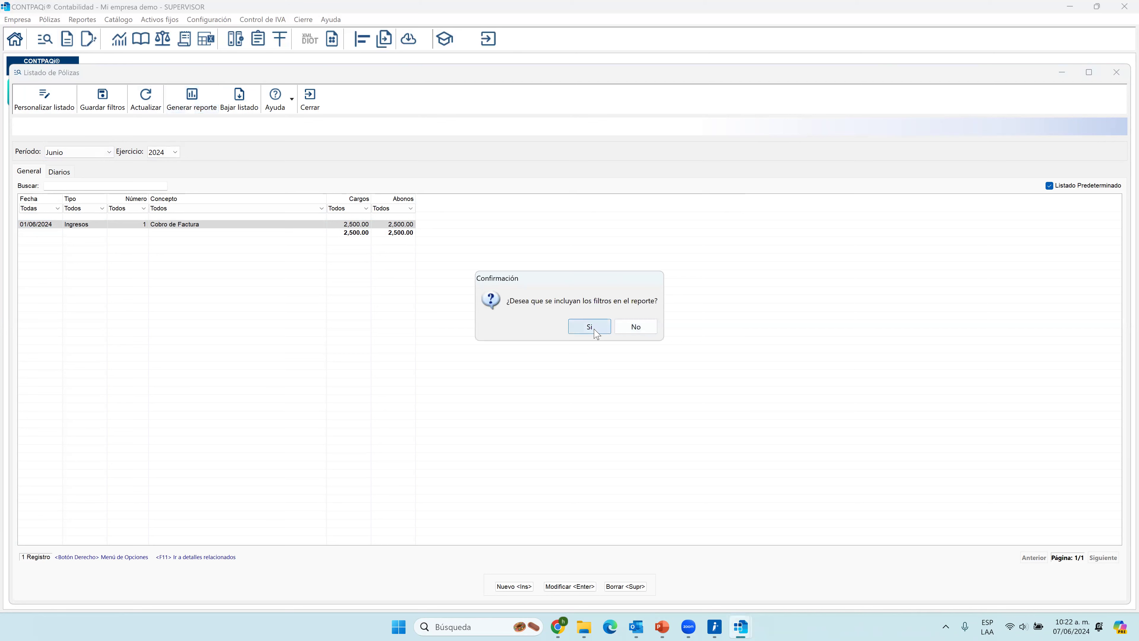
click(591, 328)
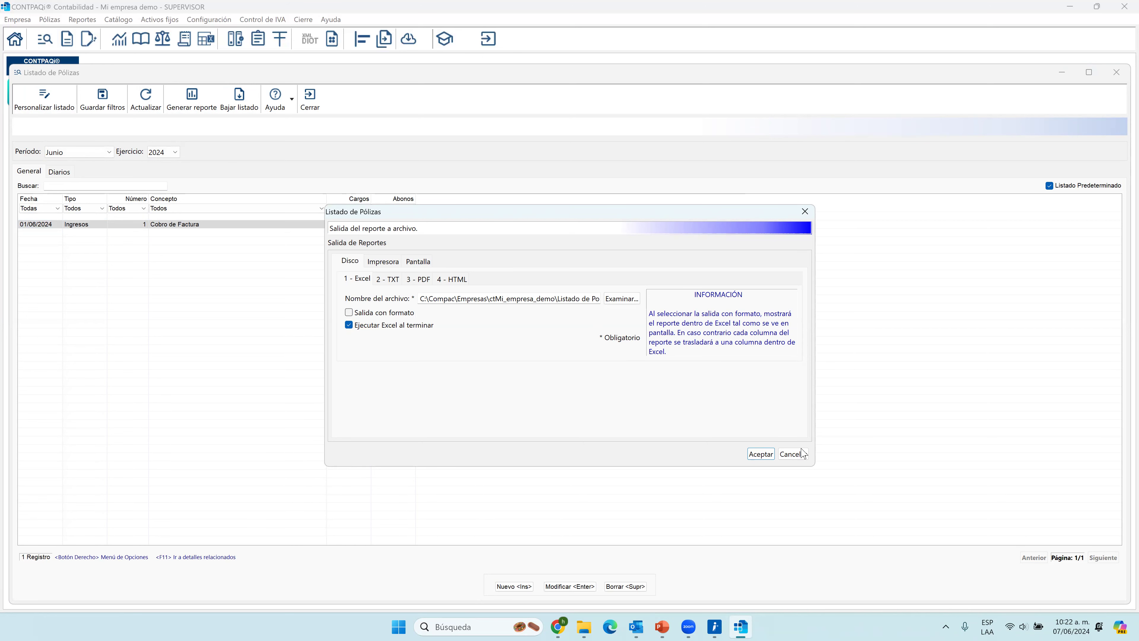
click(762, 454)
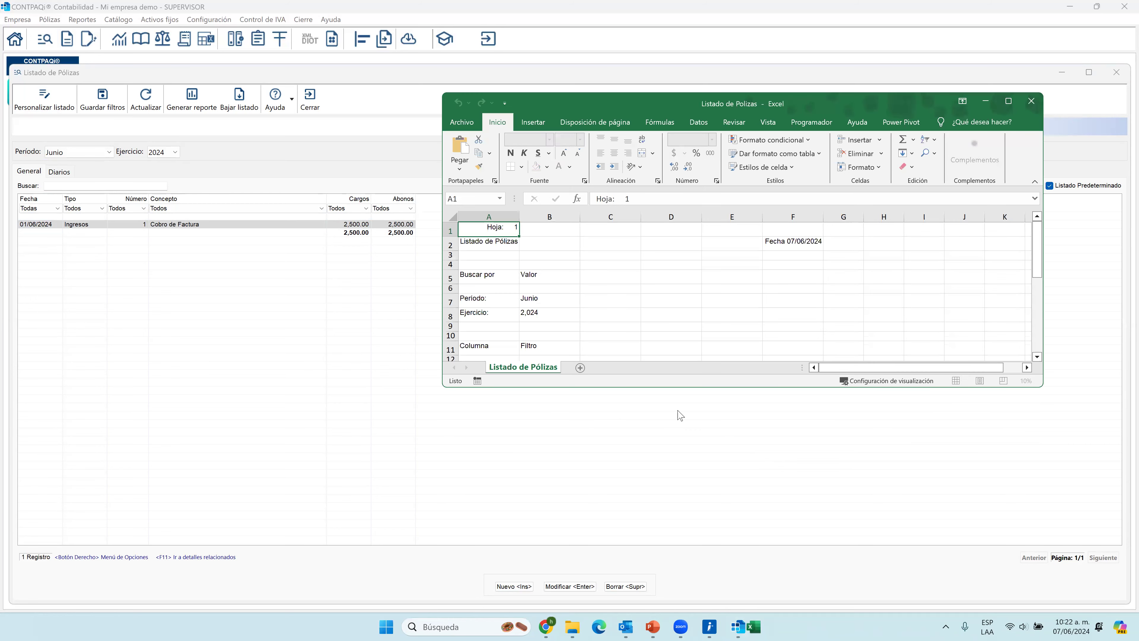
Review the exported Listado de Pólizas report in a maximized Excel window and close it.
scroll(677, 303, down, 8)
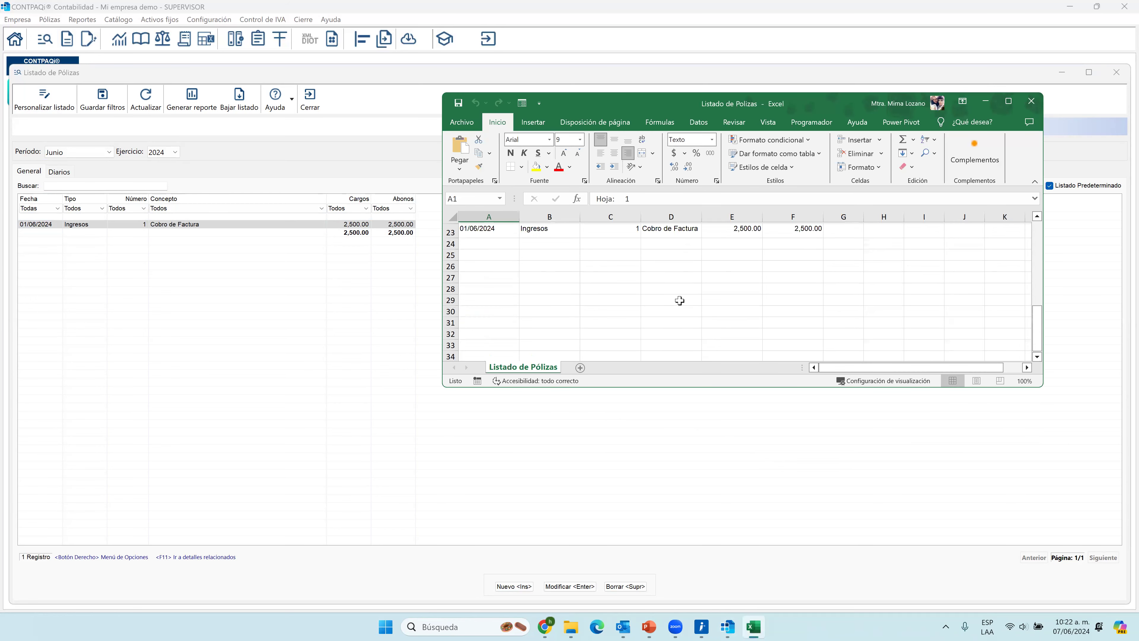
click(1008, 101)
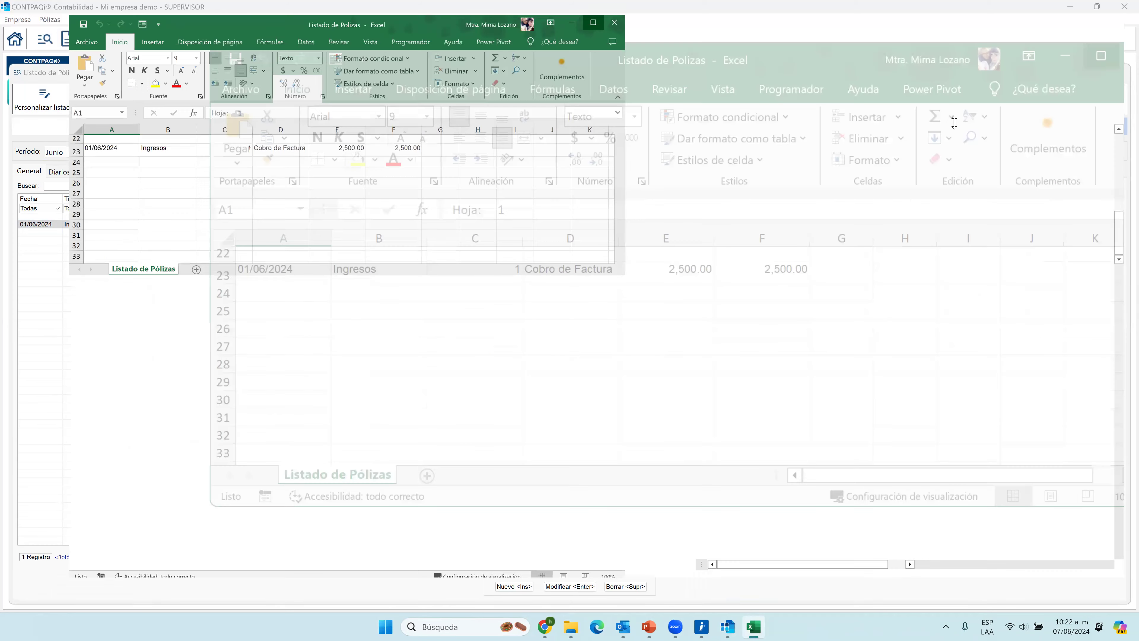
scroll(287, 242, up, 7)
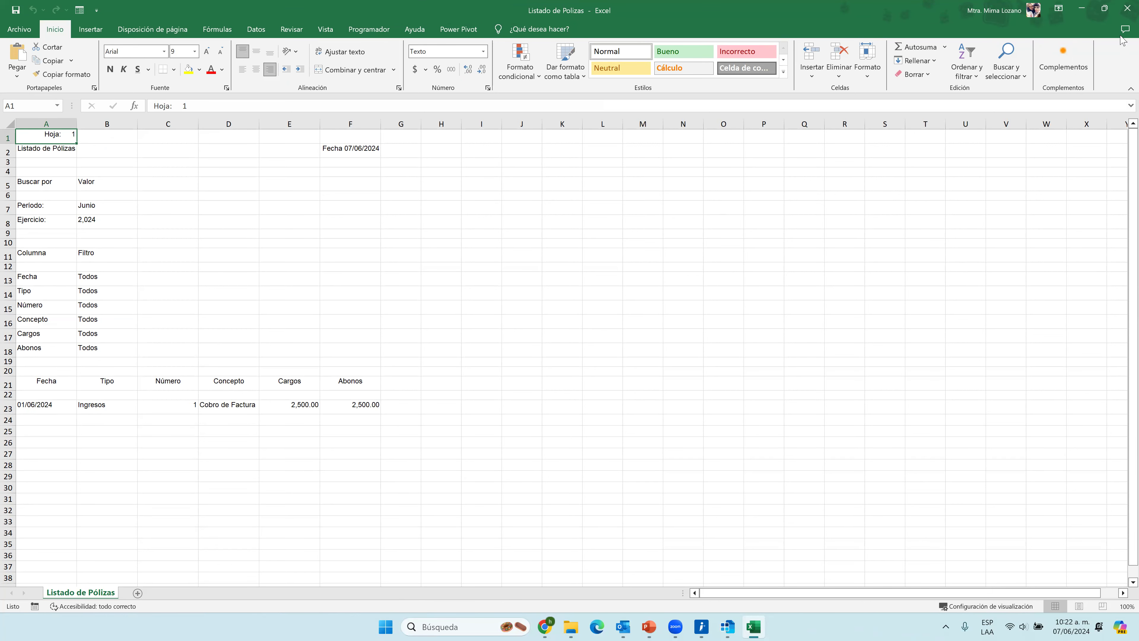
click(1126, 9)
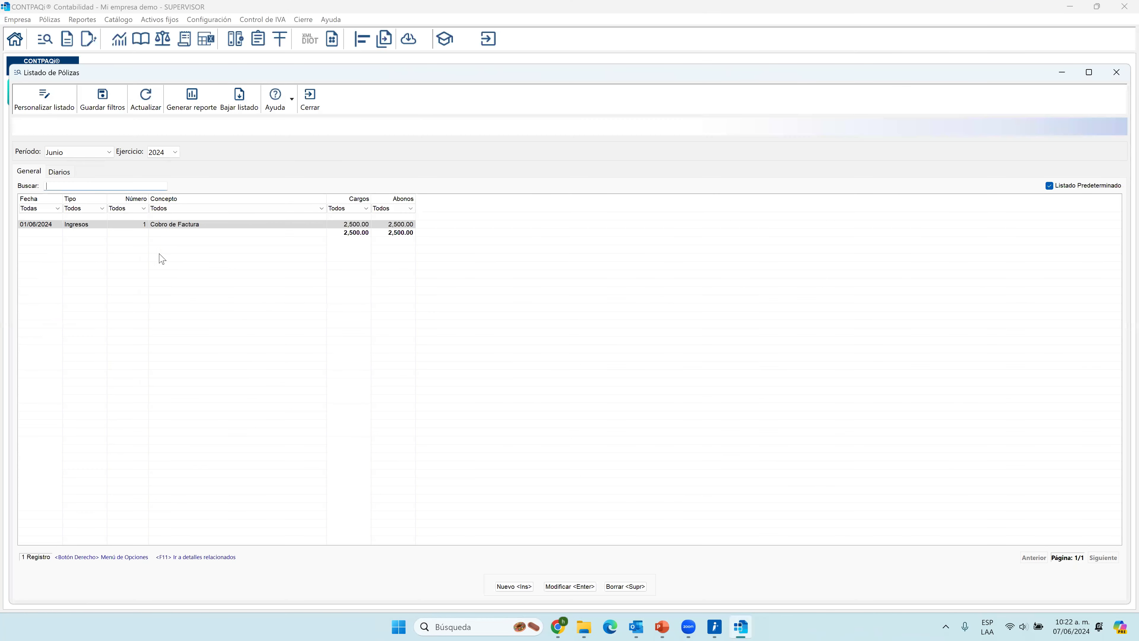
Open the Cobro de Factura póliza from the listing in a maximized window and check its print output options.
click(149, 227)
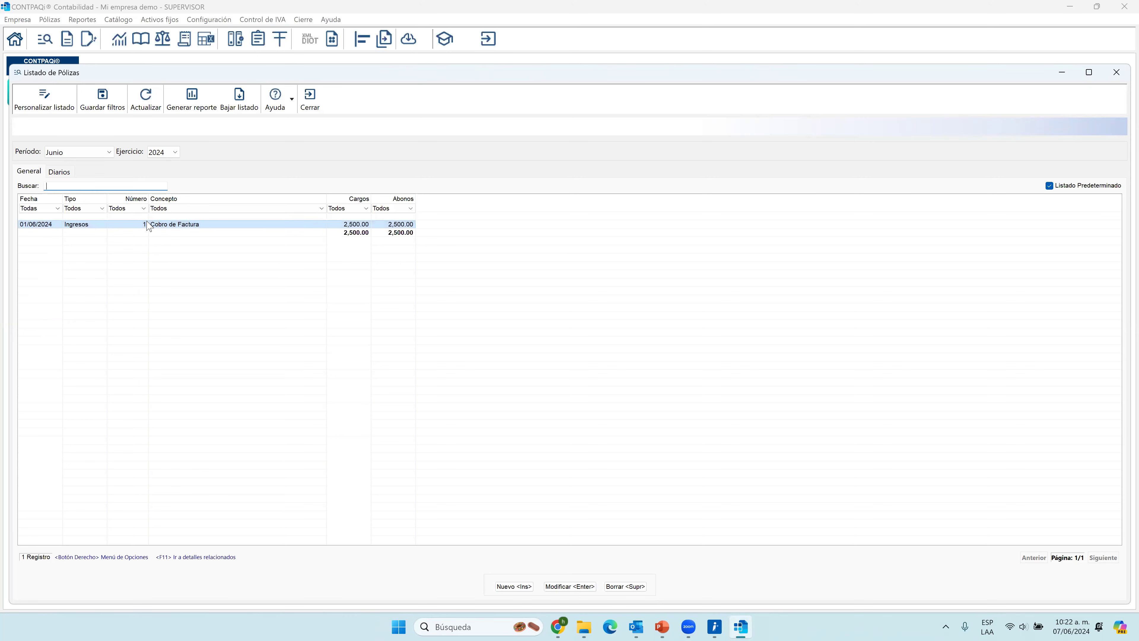
key(Return)
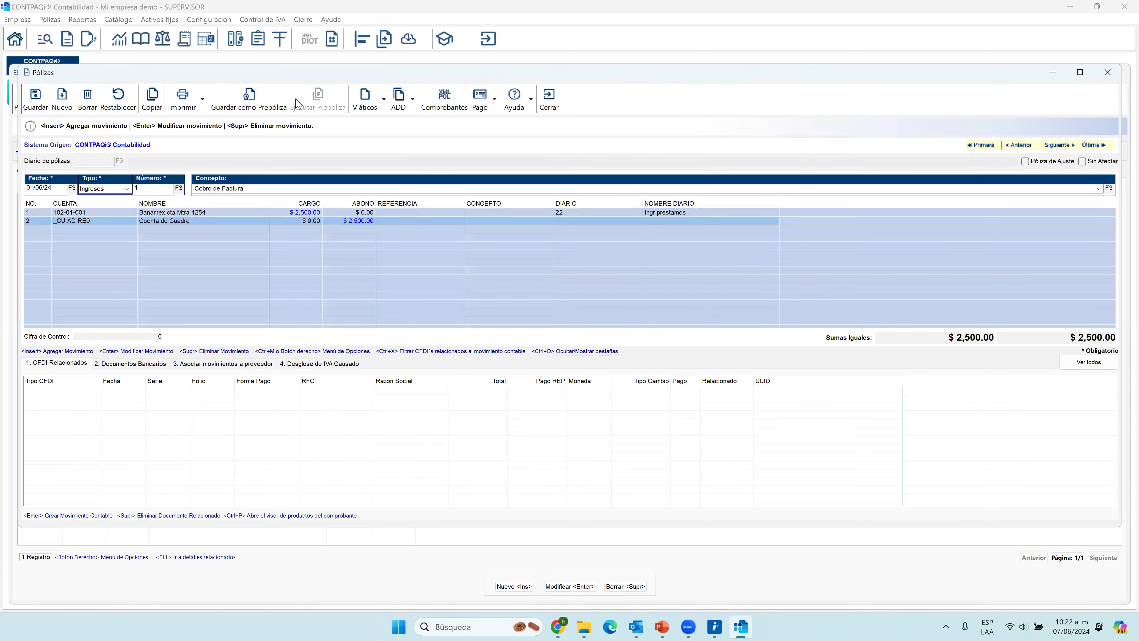
double_click(224, 78)
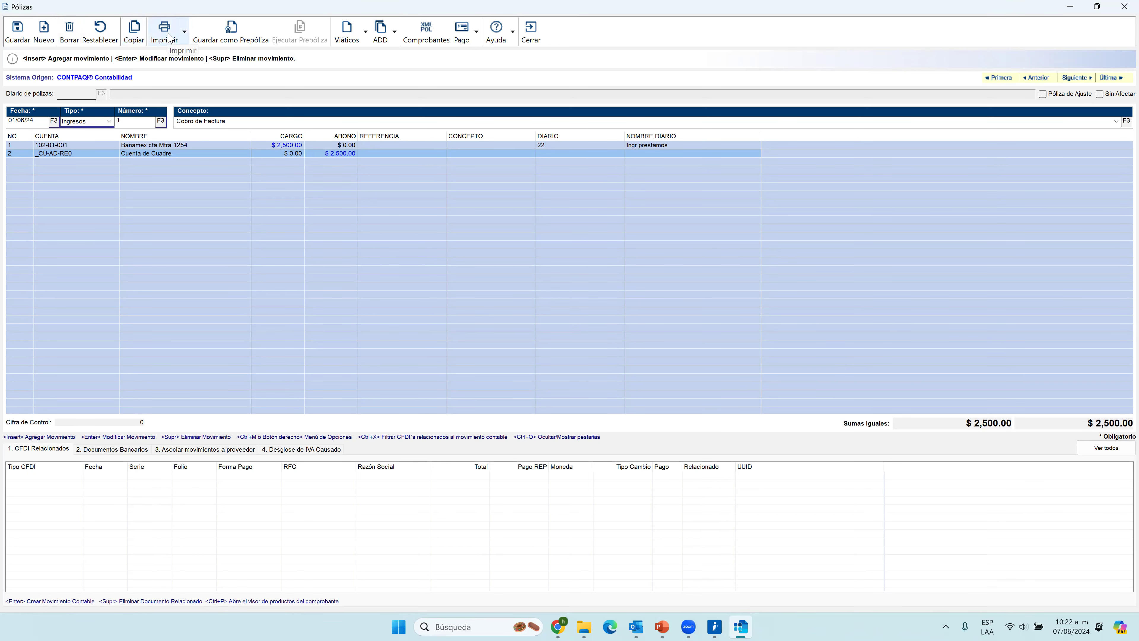
click(184, 39)
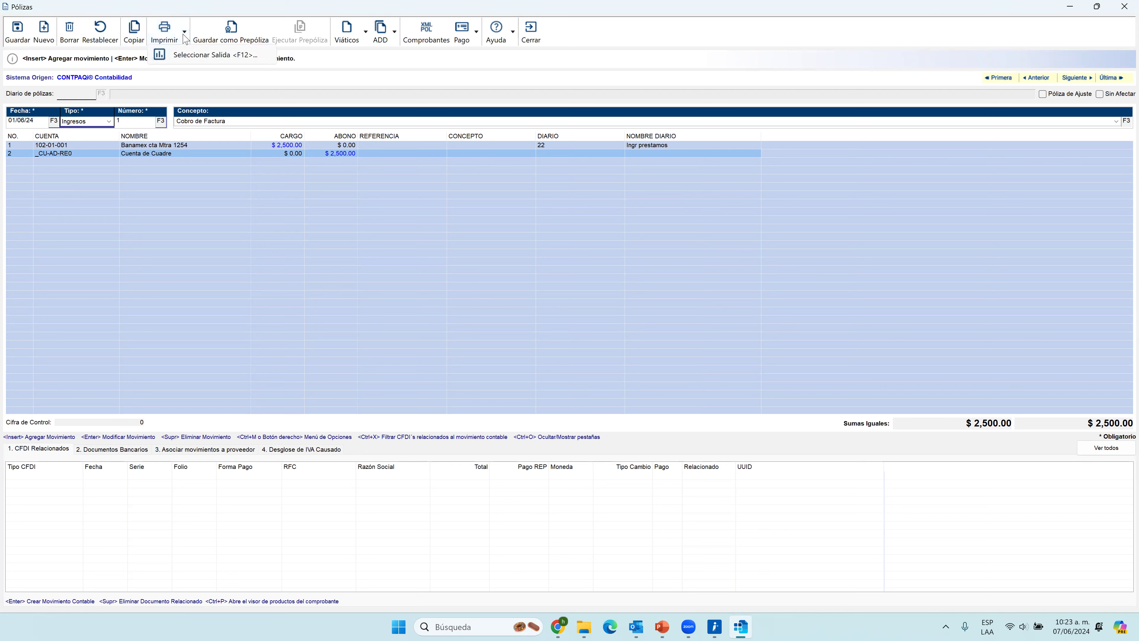
click(197, 82)
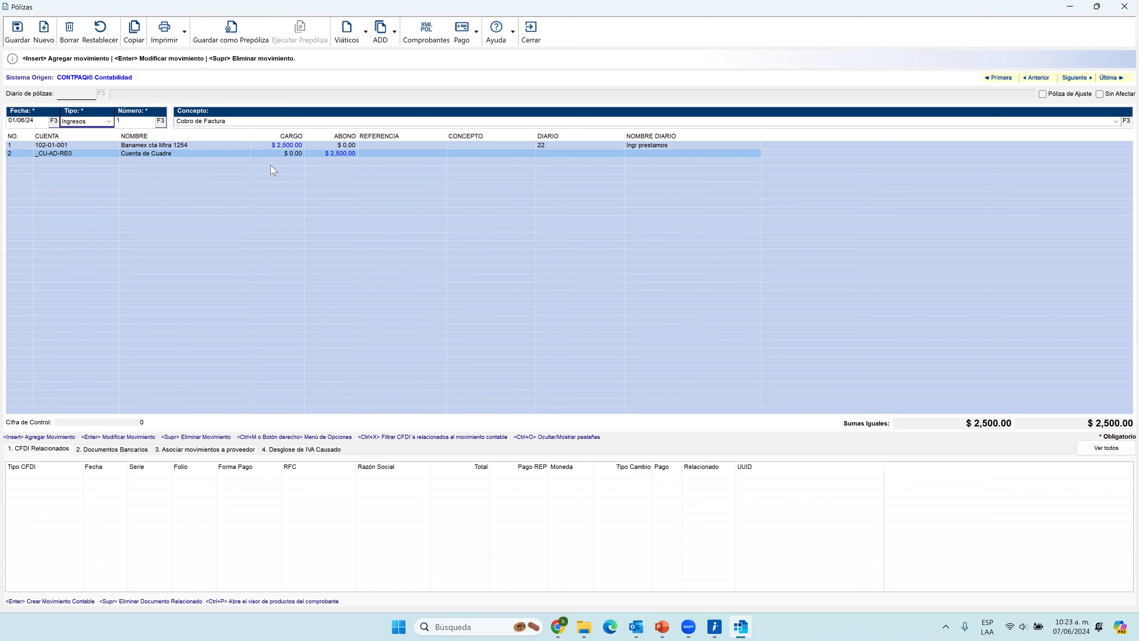
Save the Cobro de Factura póliza as a prepóliza with code 1 and close the prepóliza and póliza.
click(233, 43)
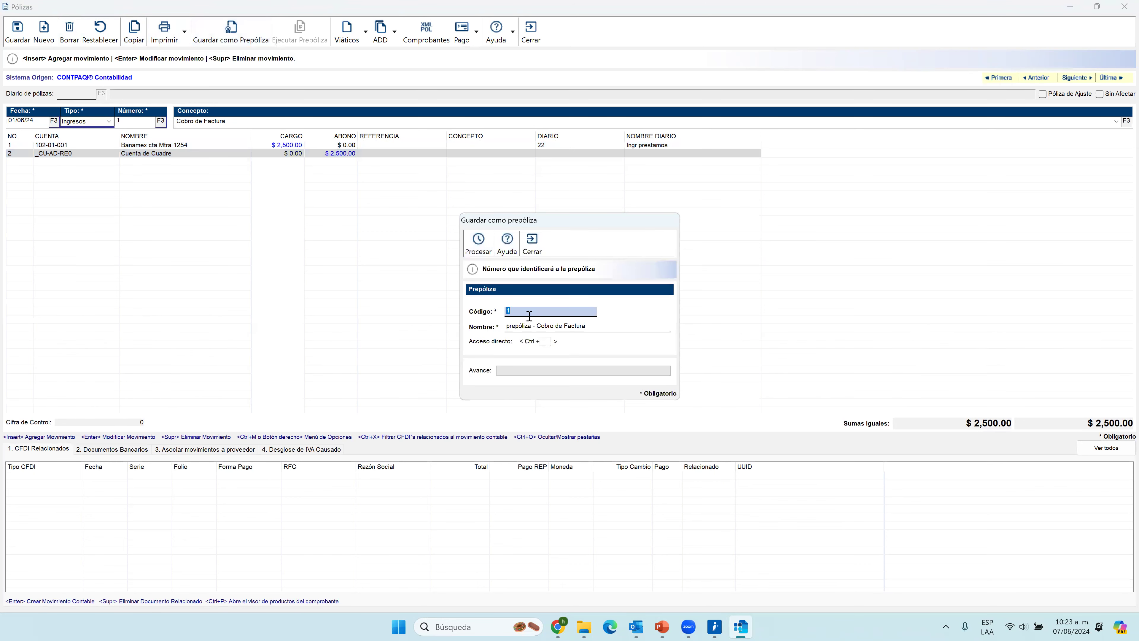
click(478, 245)
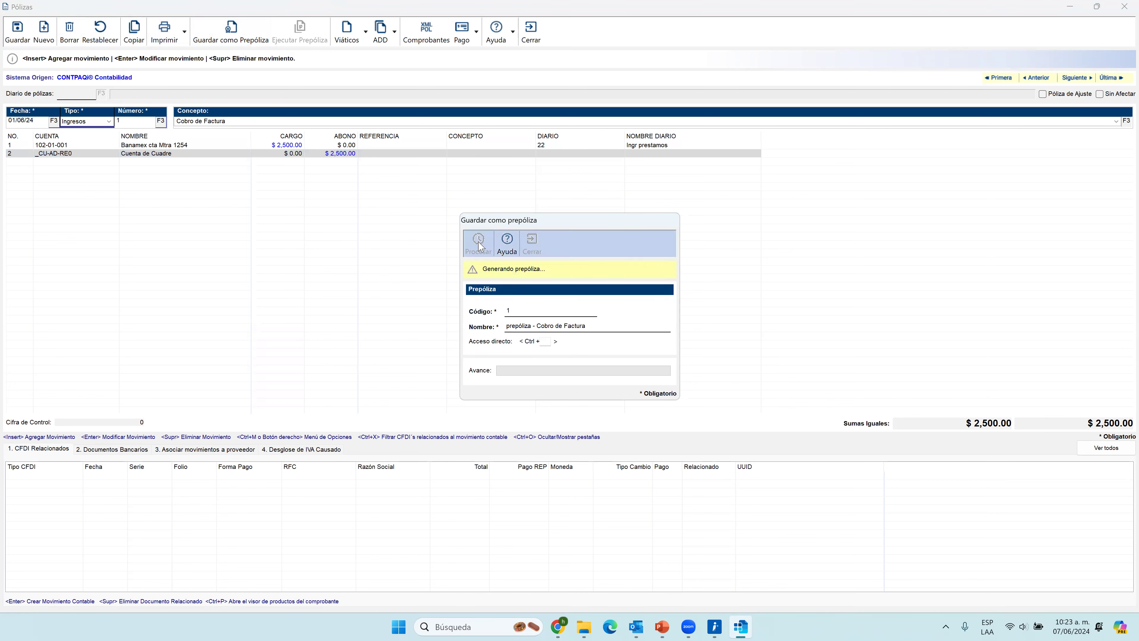
click(632, 327)
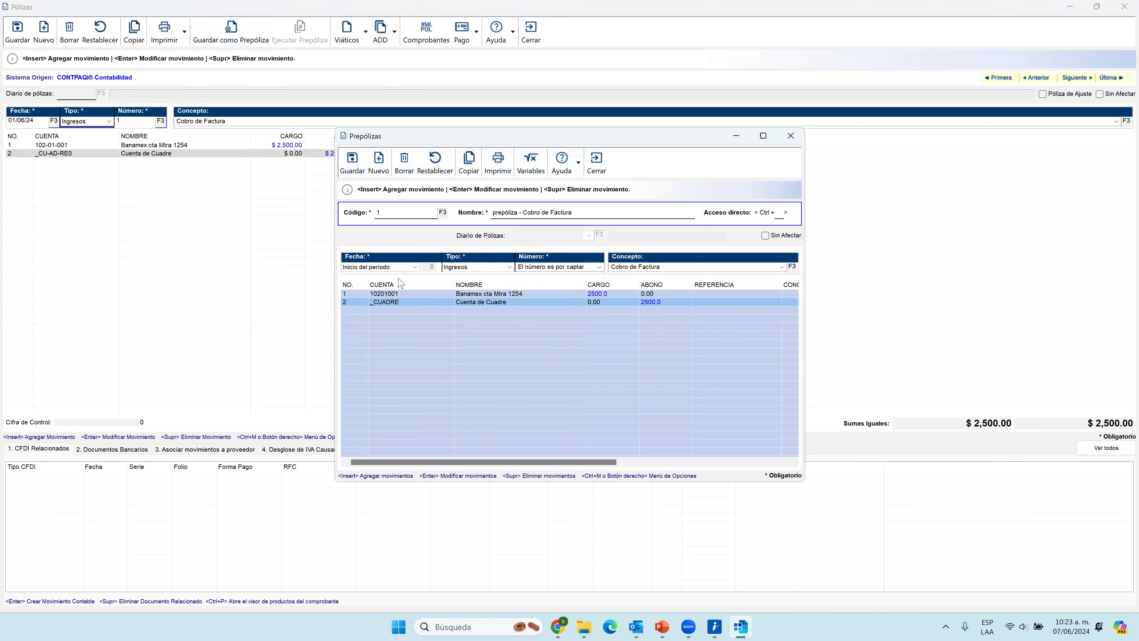
click(596, 164)
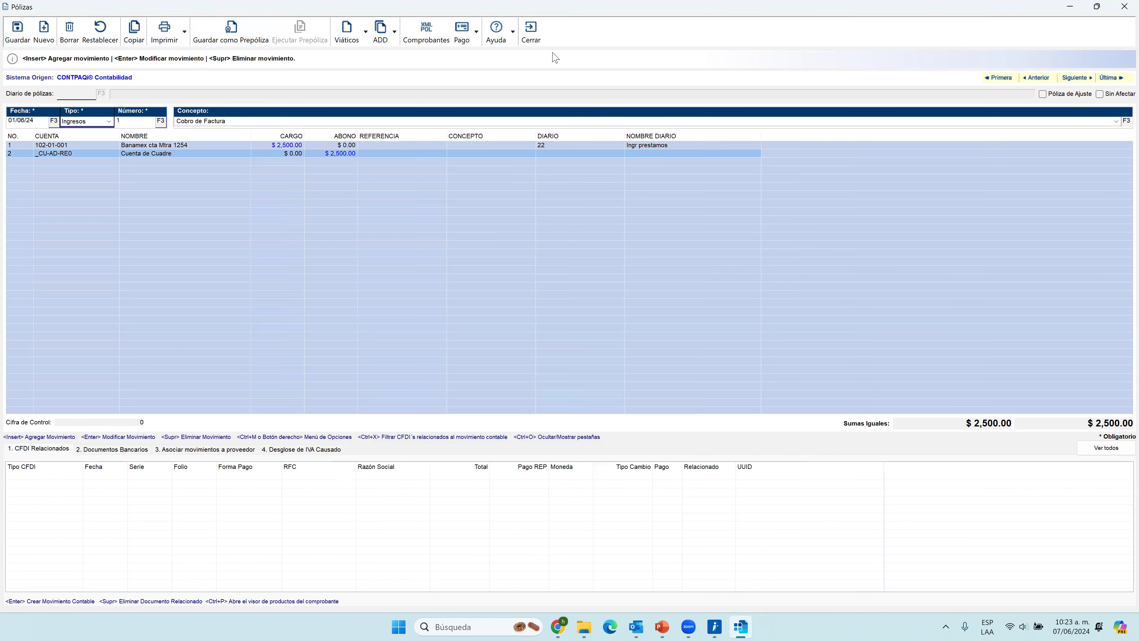
click(531, 33)
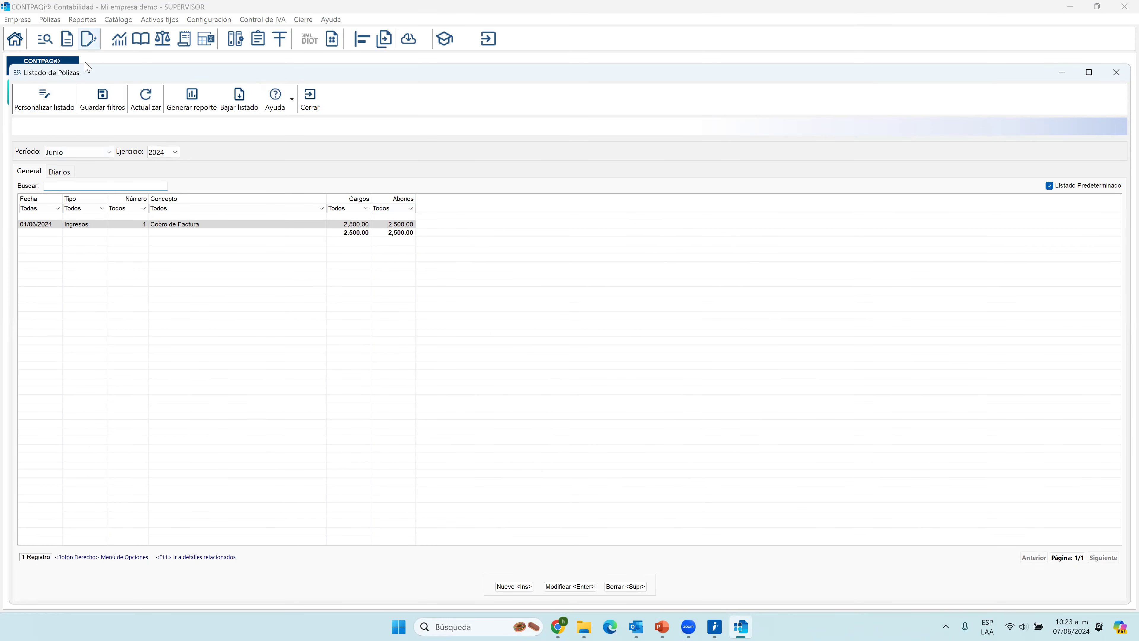
Start a new póliza from the existing Cobro de Factura entry and execute prepóliza 1 in it.
click(59, 225)
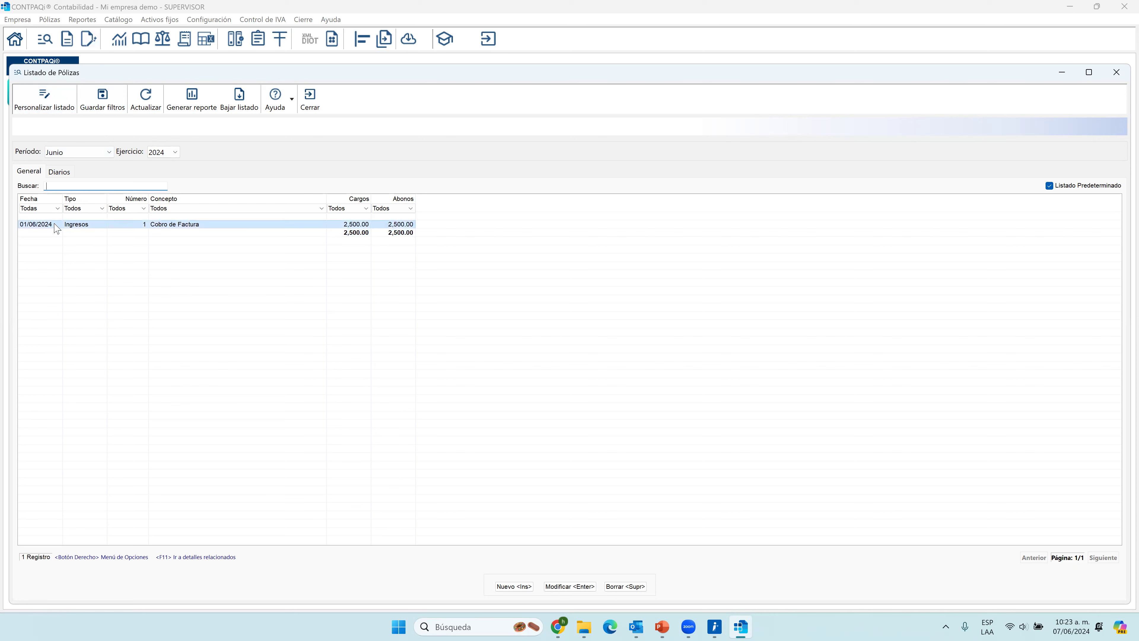
double_click(102, 224)
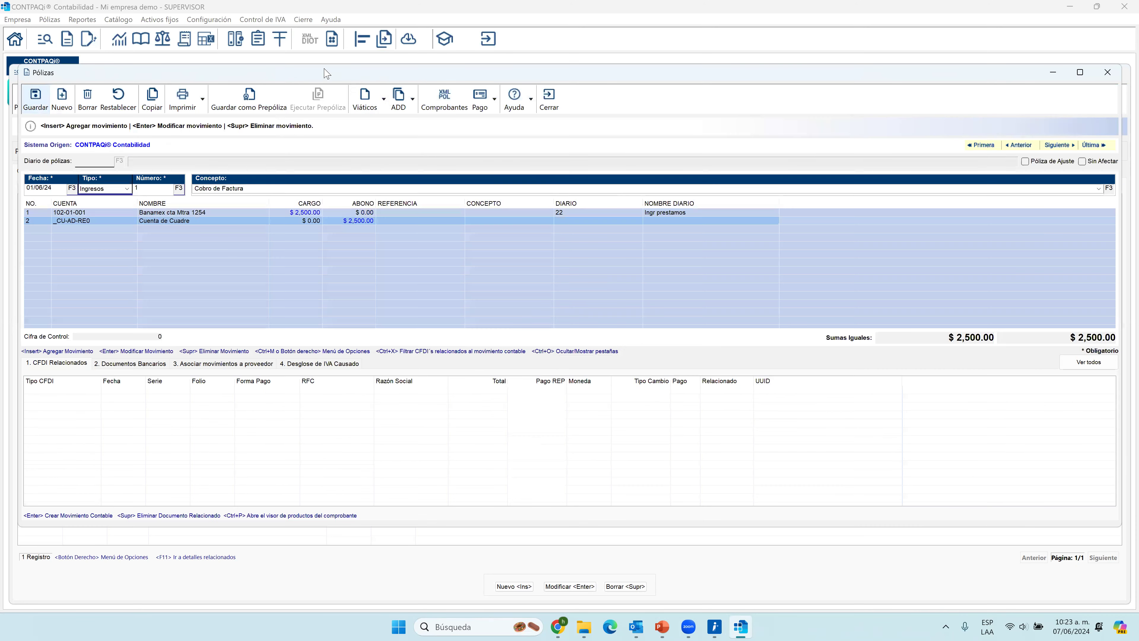
click(62, 104)
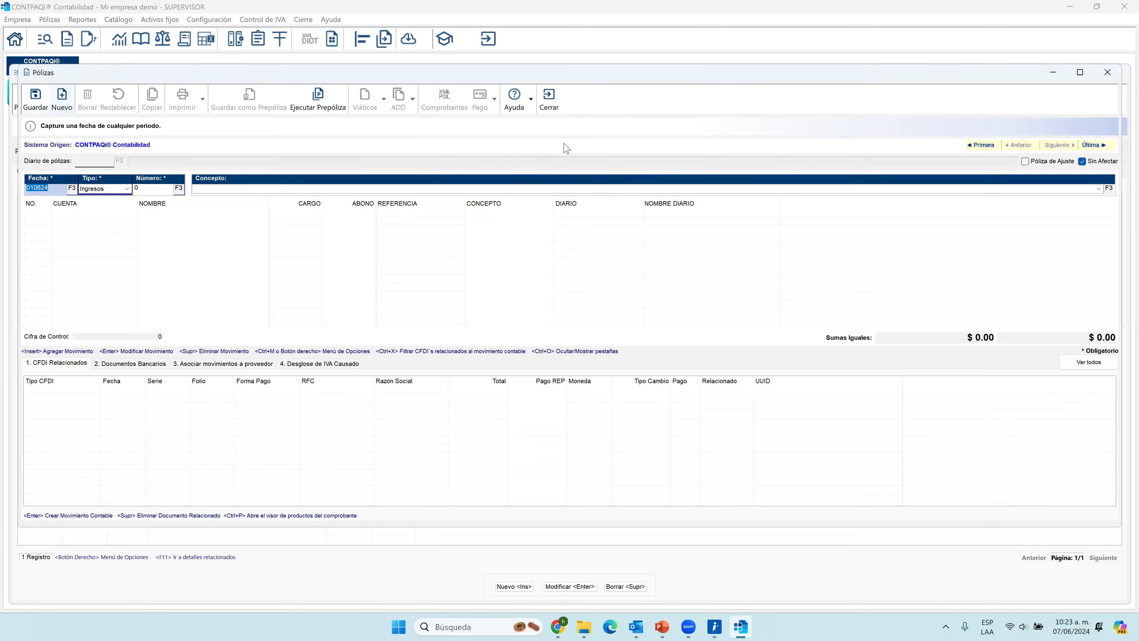
click(318, 99)
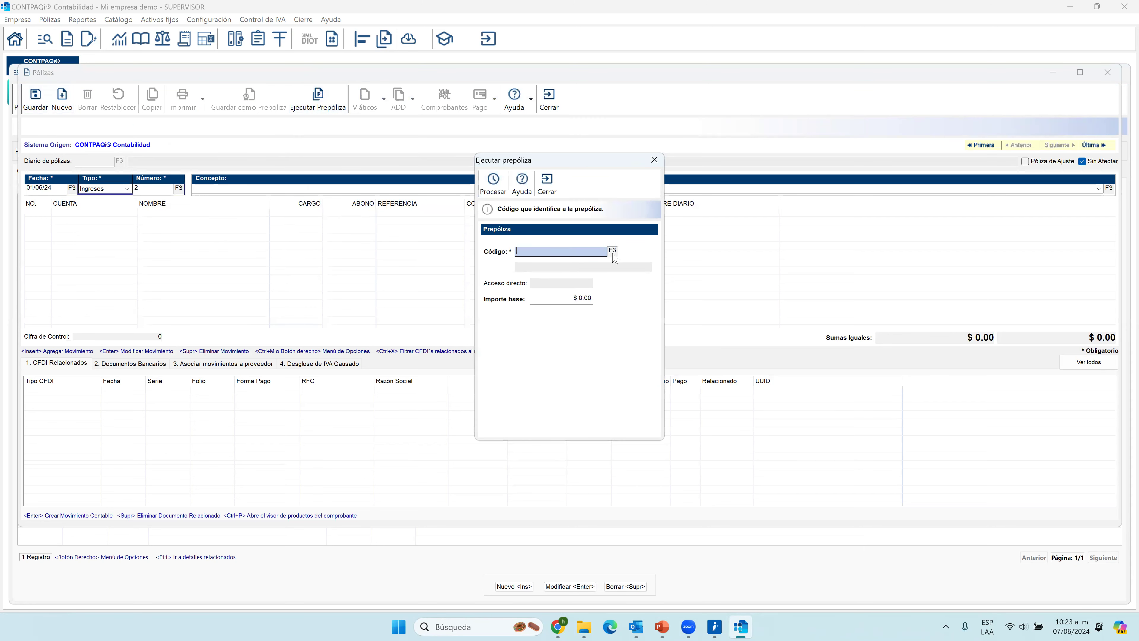
click(613, 253)
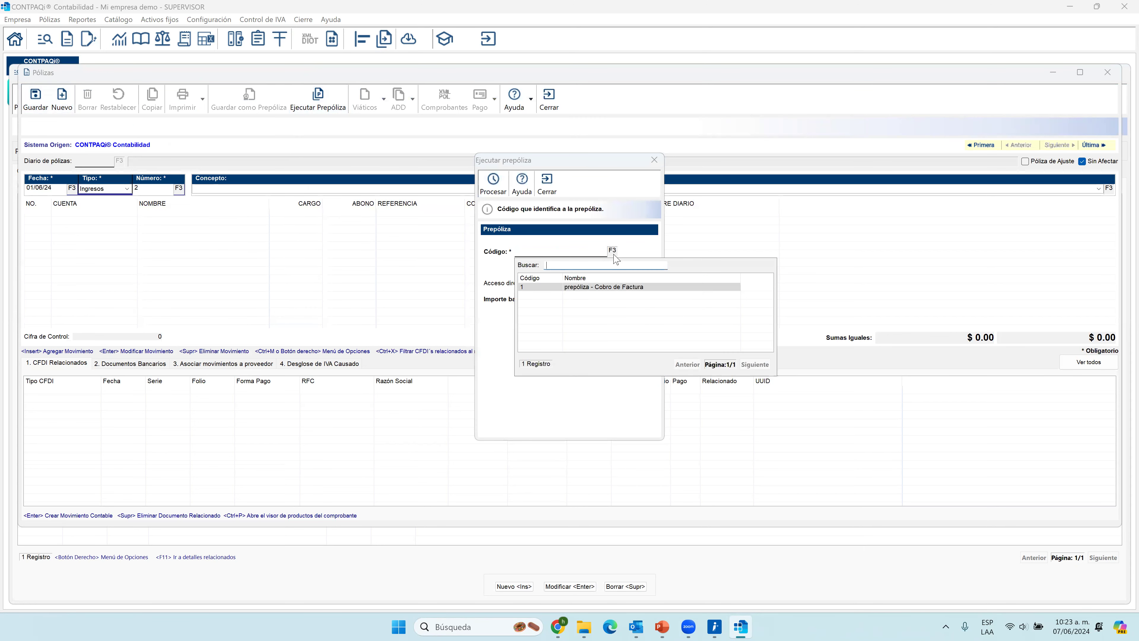
double_click(585, 290)
click(496, 182)
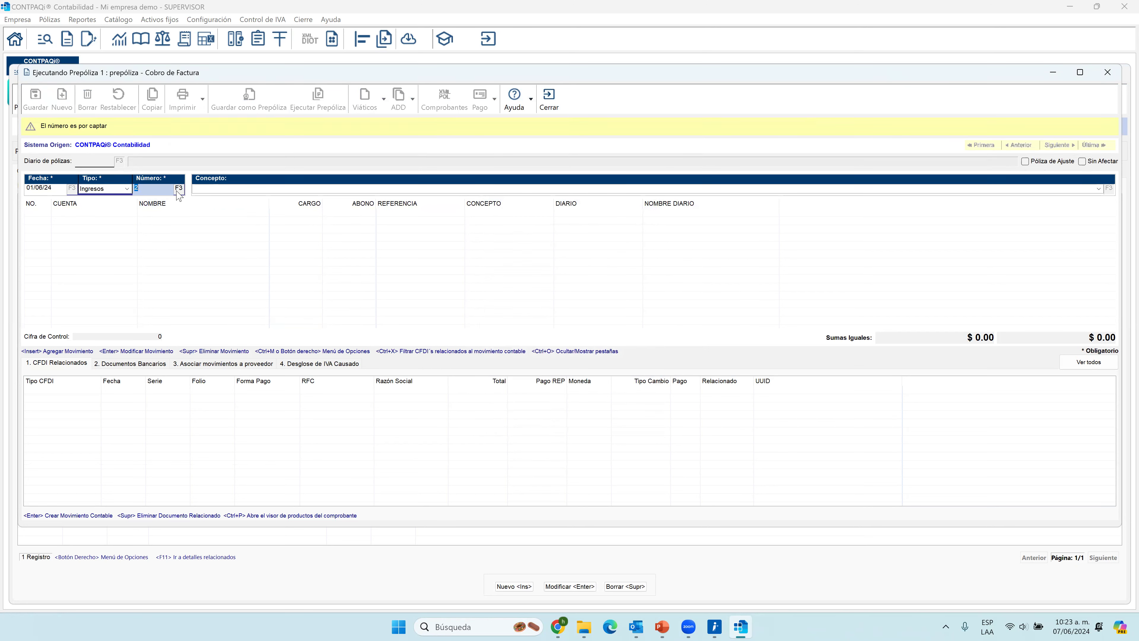
Accept number 2 for the generated Ingresos póliza, close the XML Emitidos viewer and finish the prepóliza execution.
key(Tab)
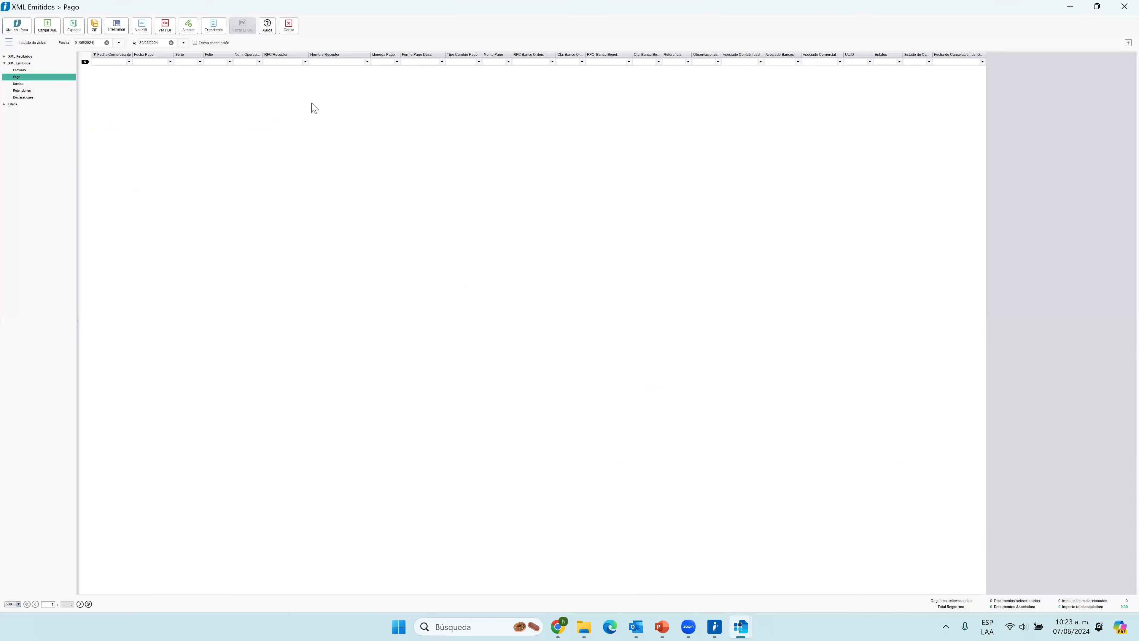
click(289, 27)
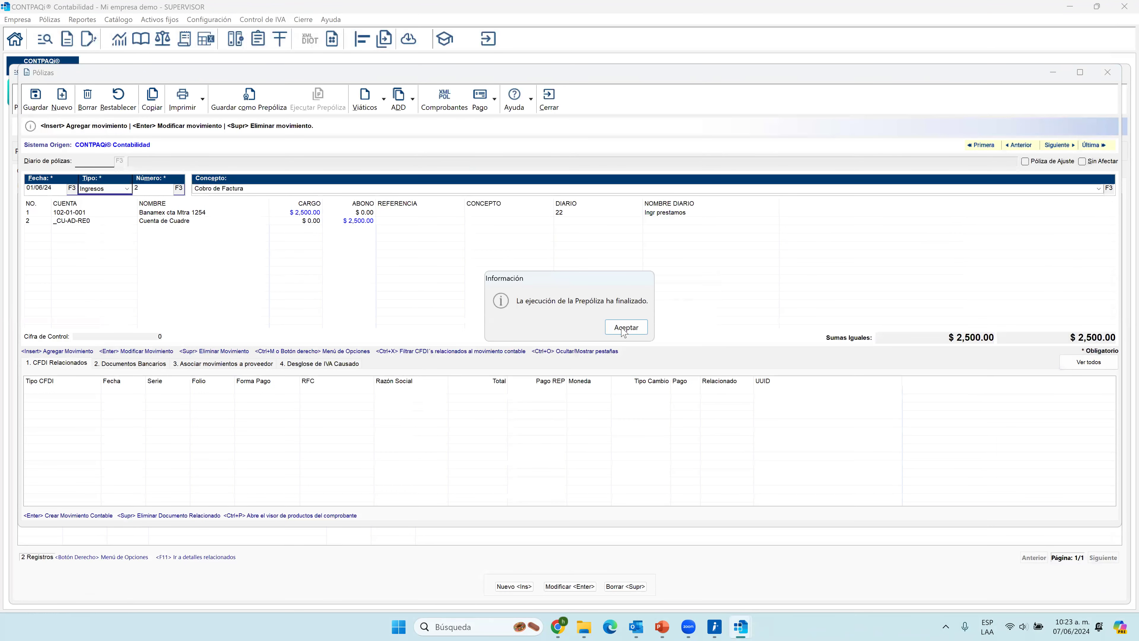
click(623, 332)
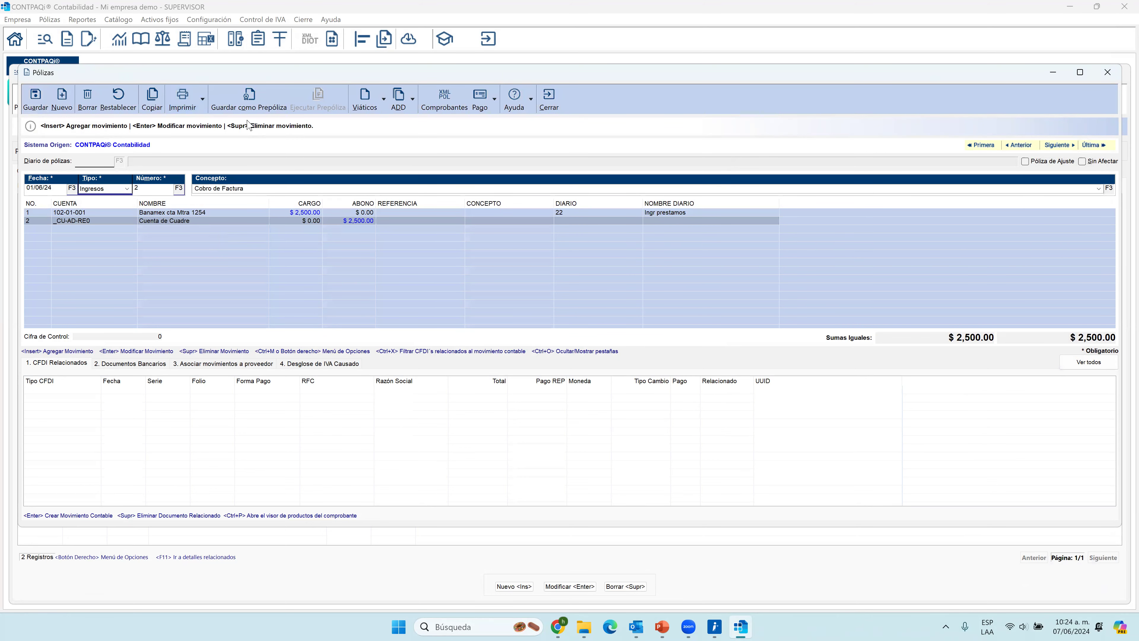
Return to the Listado de Pólizas and open Ingresos póliza number 2 in a maximized window.
drag(252, 73, 268, 242)
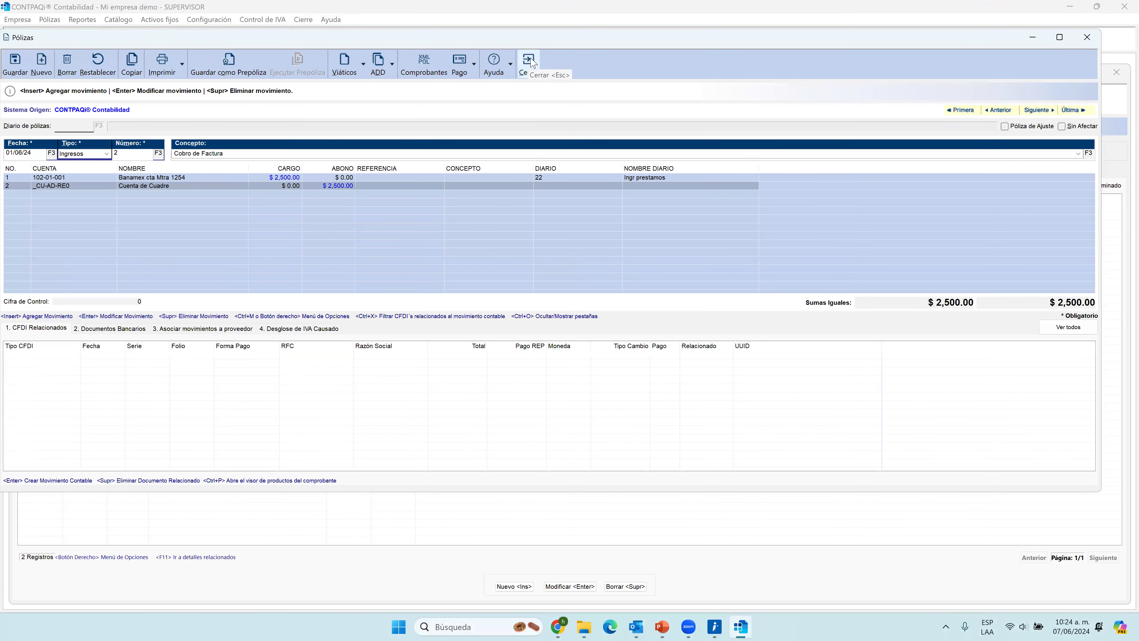
click(531, 72)
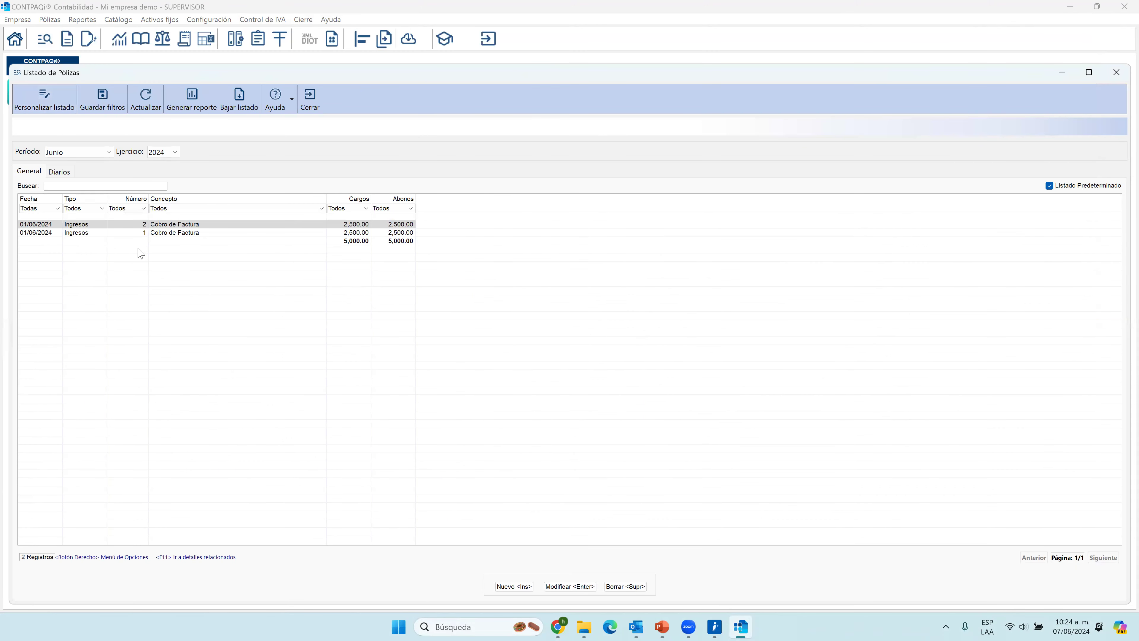
double_click(144, 226)
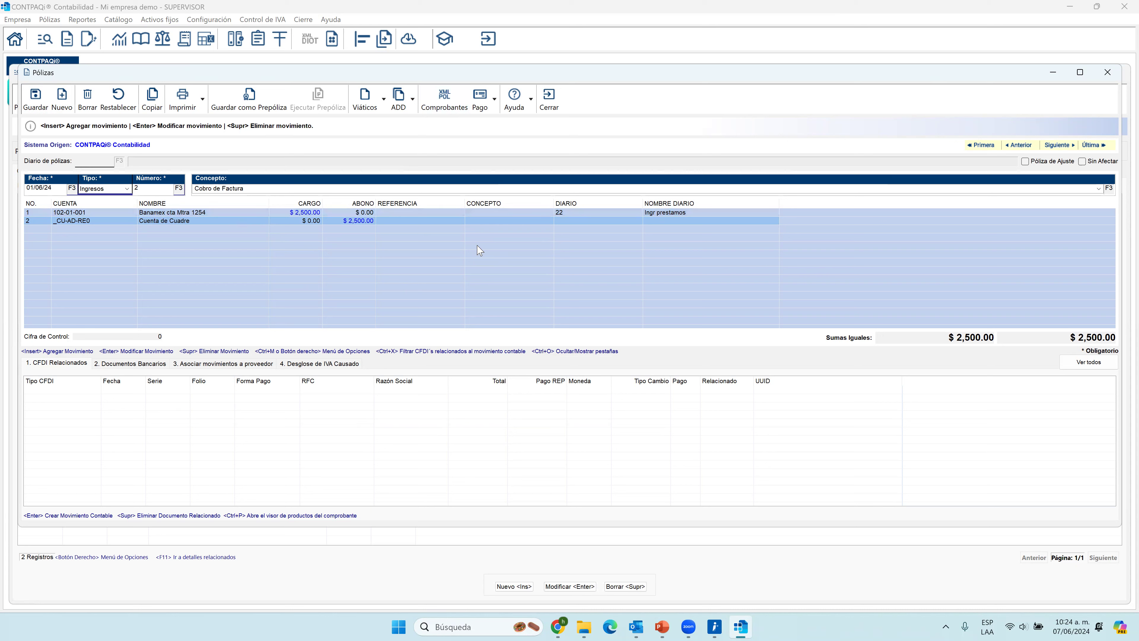
click(199, 213)
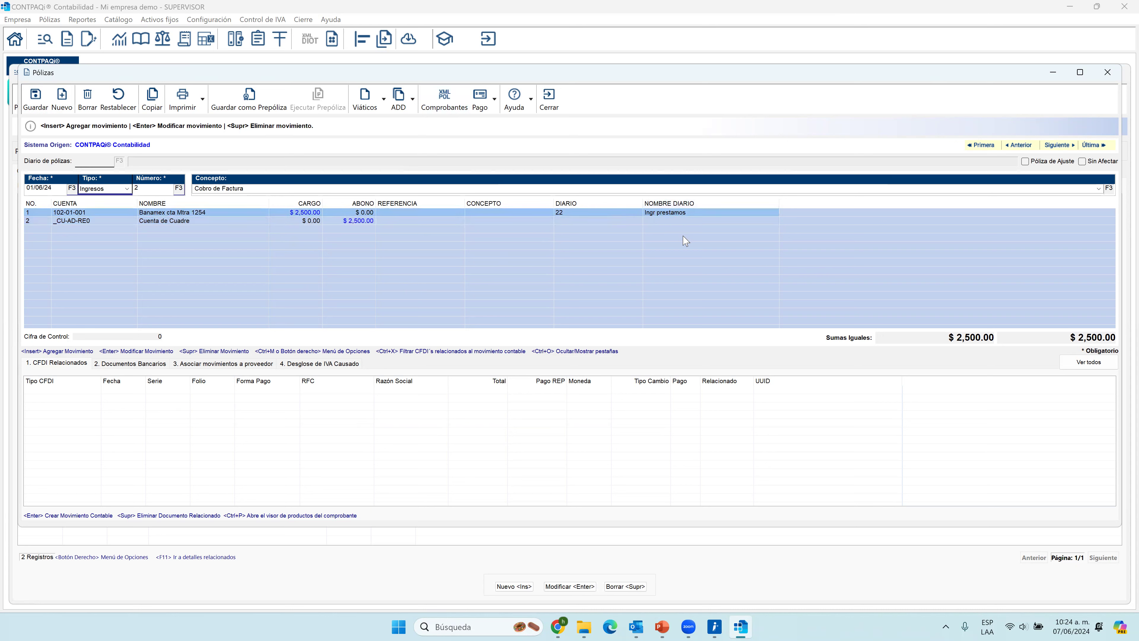
double_click(321, 74)
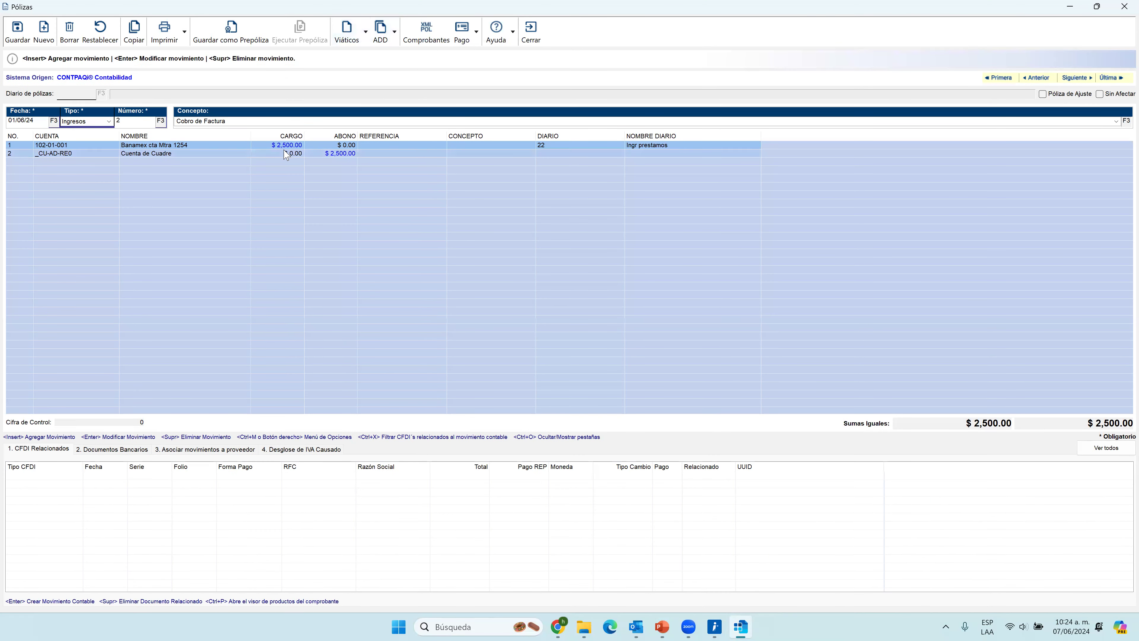
Check the ADD association options and the Pago options available for the póliza.
click(396, 33)
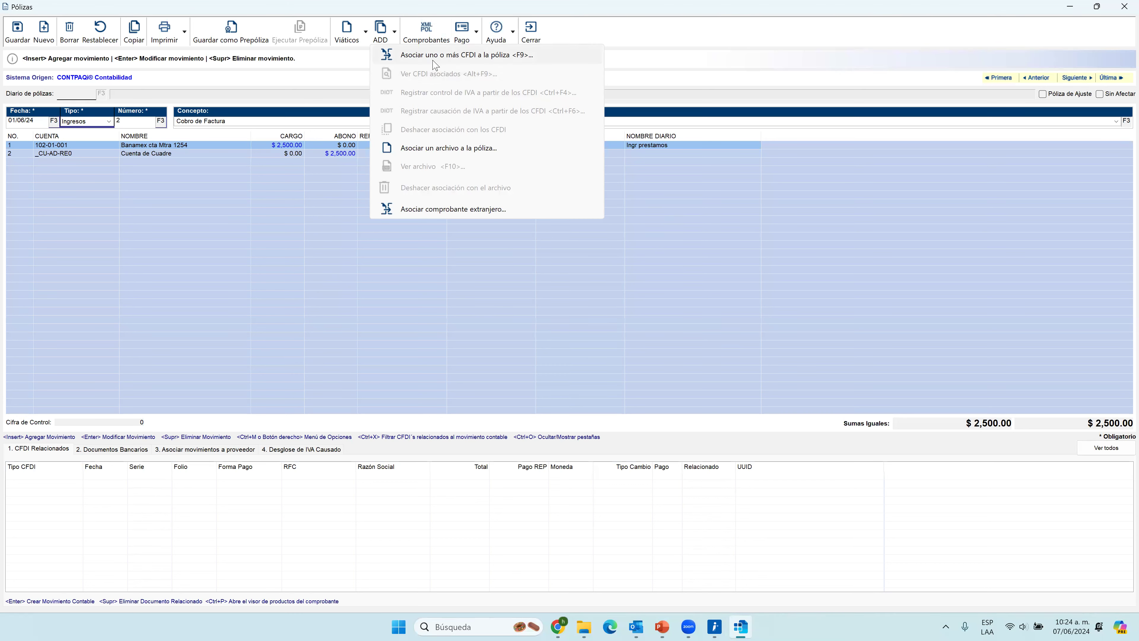
click(463, 31)
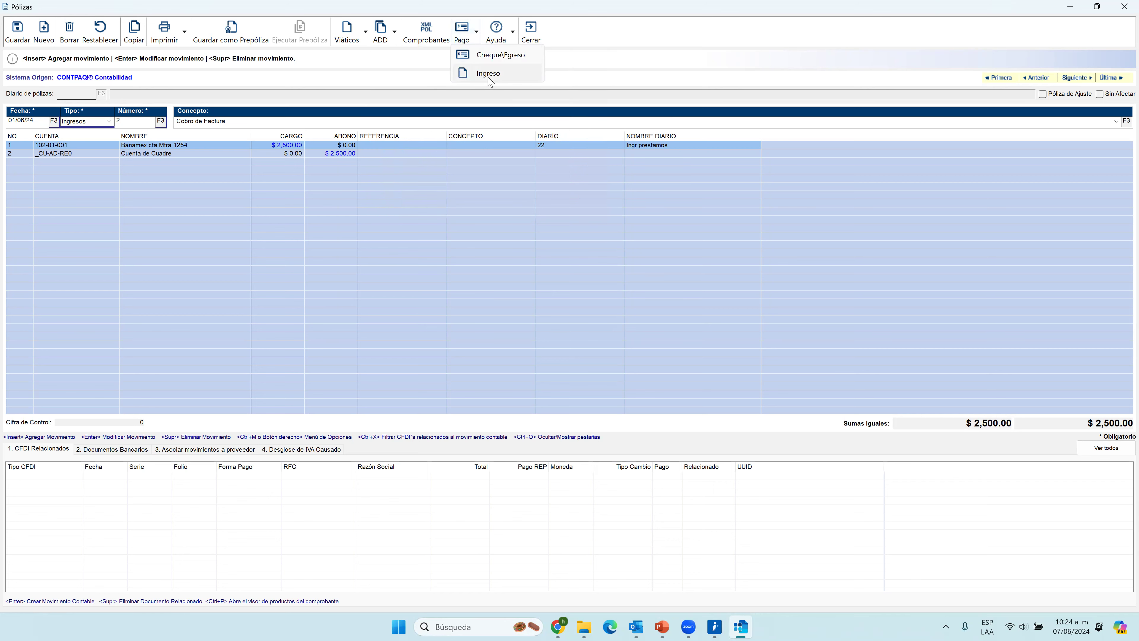
click(449, 95)
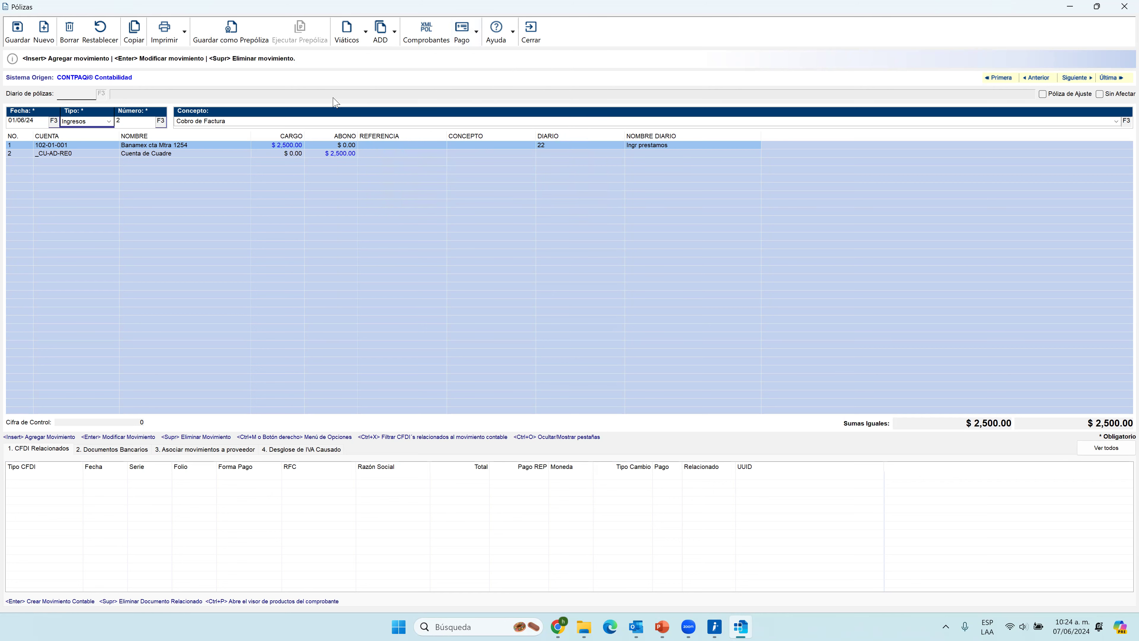
Review the póliza's related CFDI, bank documents and supplier association sections, and close the póliza and listing.
click(58, 448)
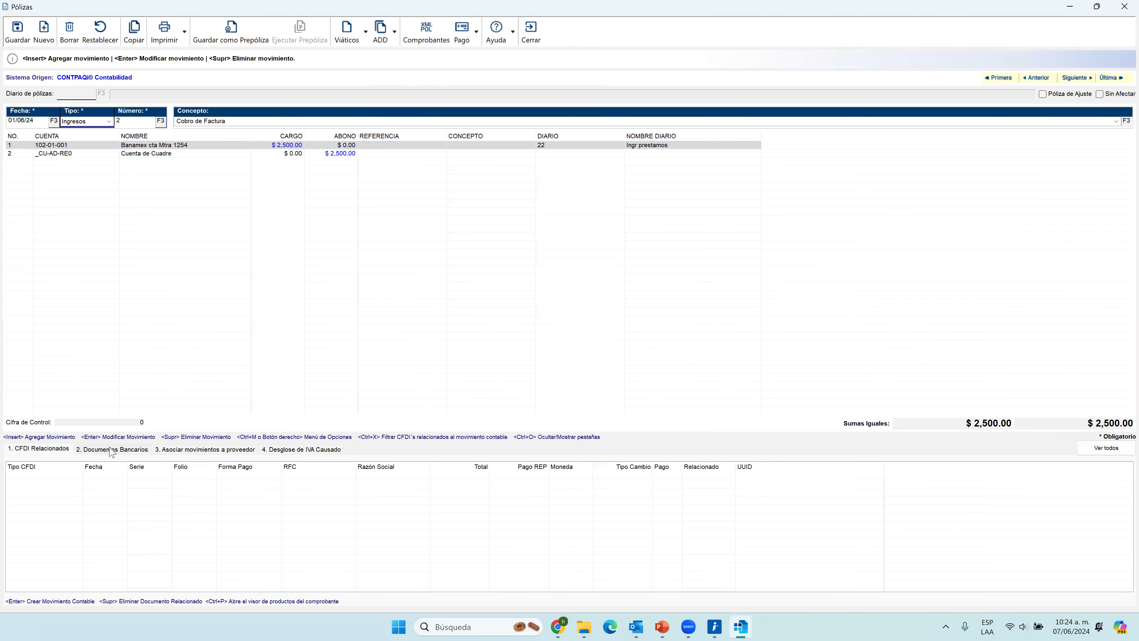
click(133, 452)
click(199, 449)
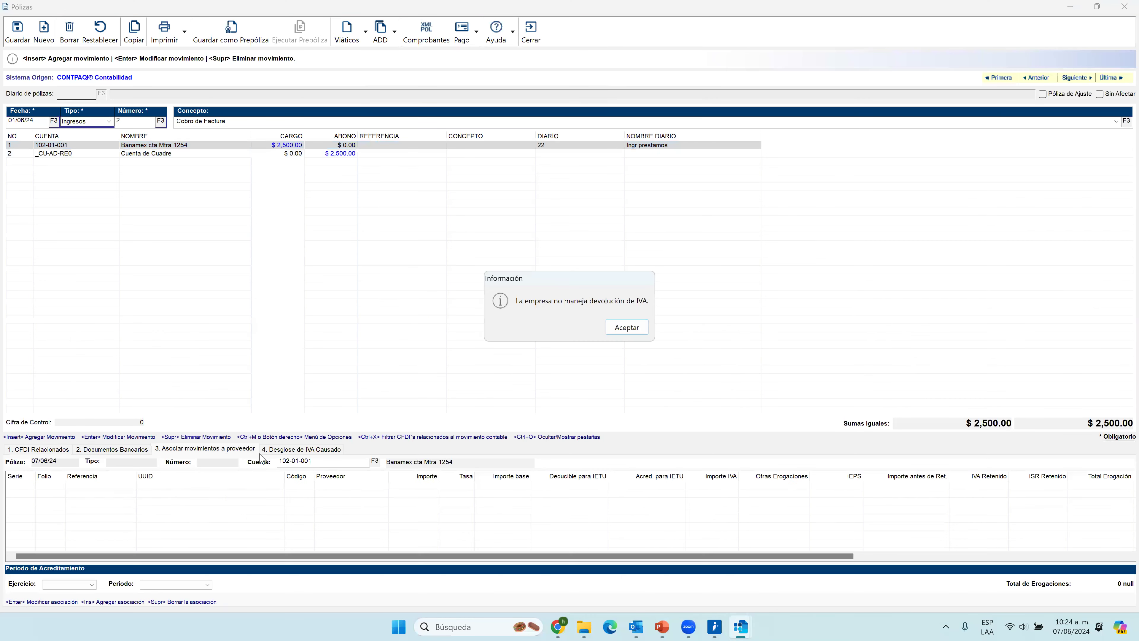
click(626, 327)
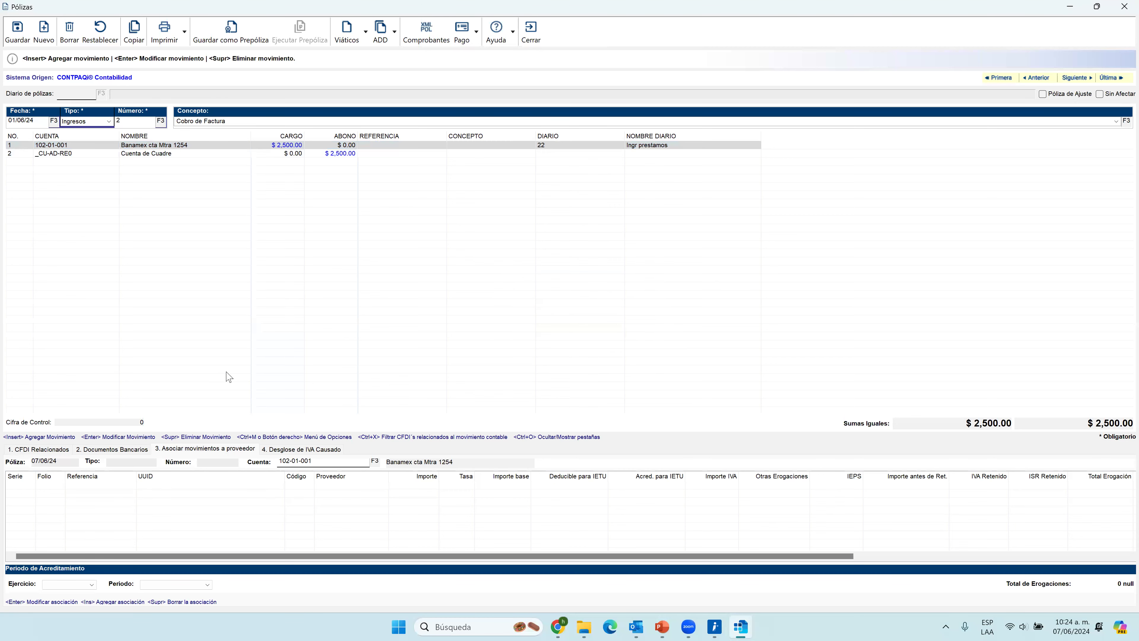
click(530, 32)
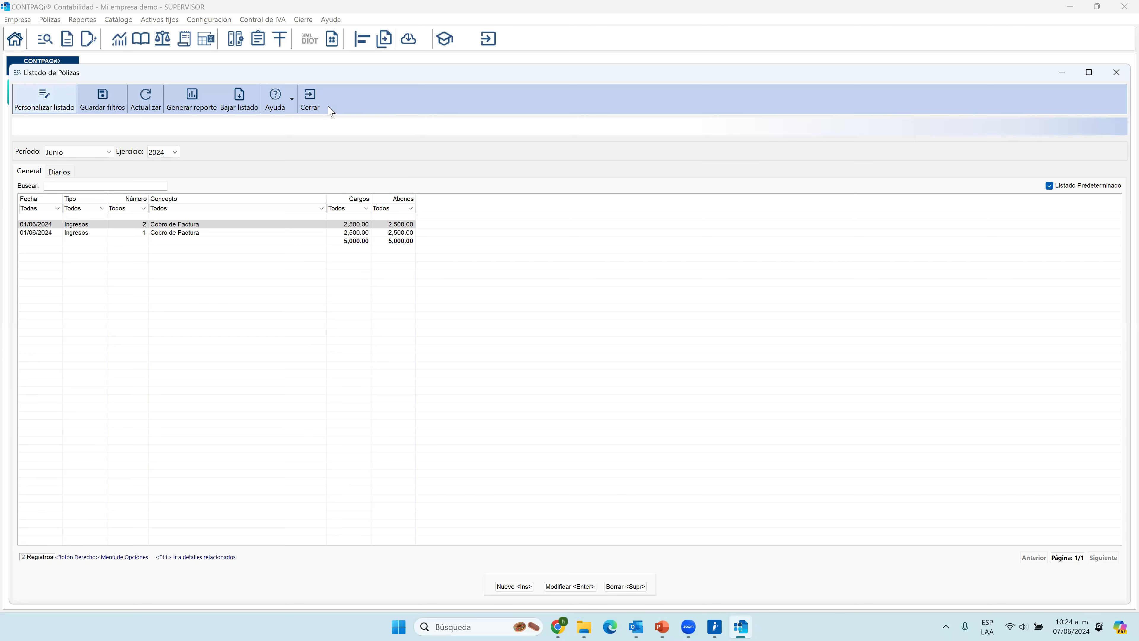
click(309, 100)
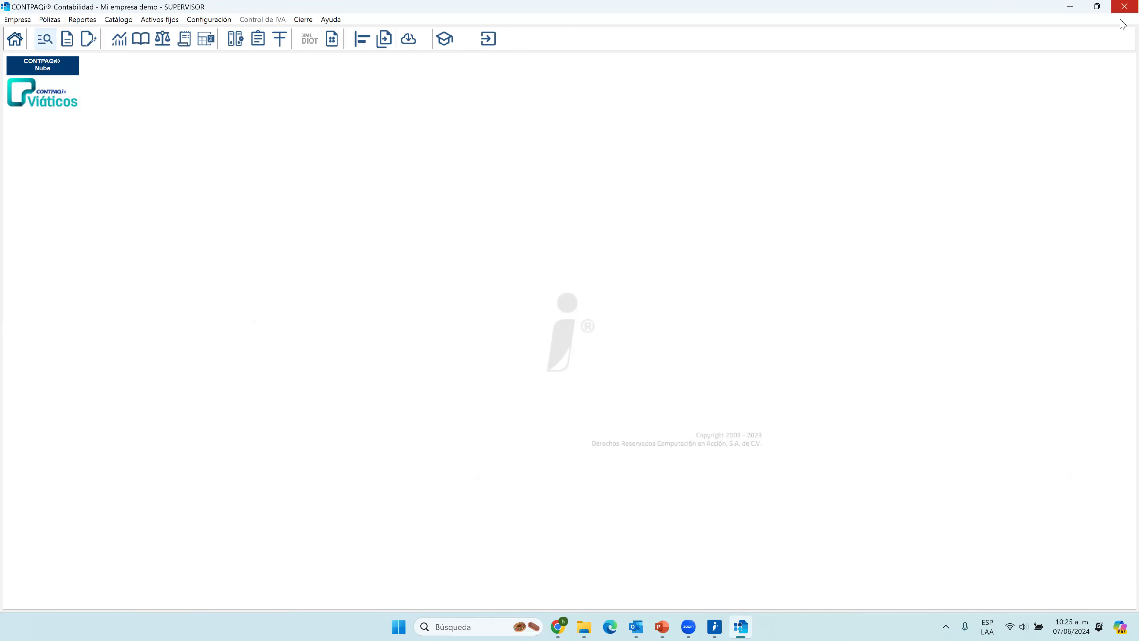
click(1068, 7)
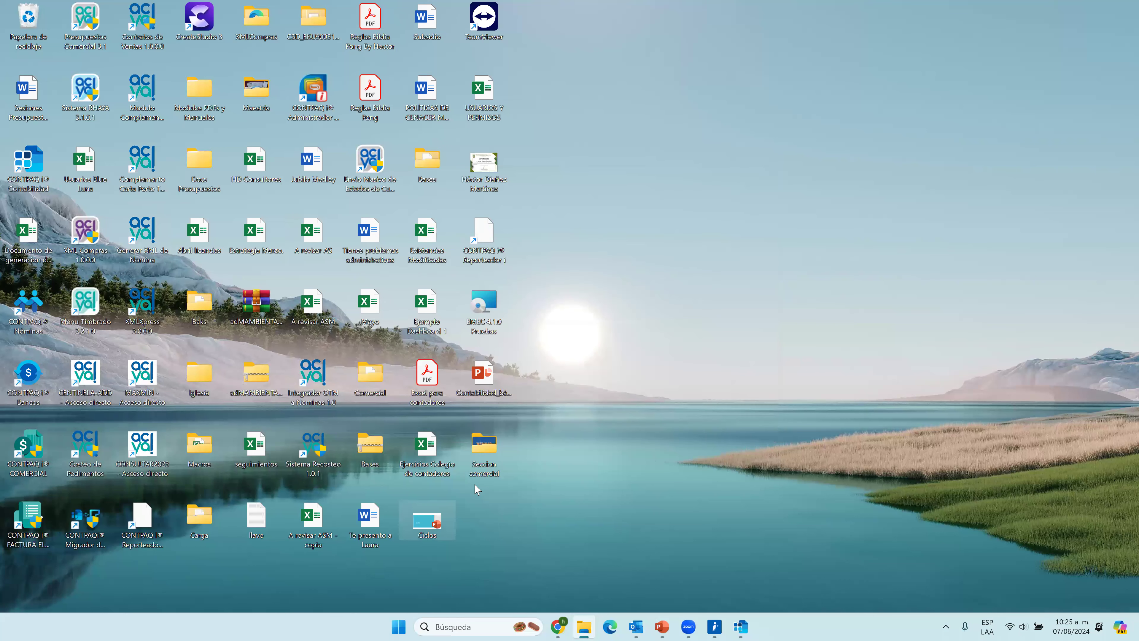
click(204, 157)
click(256, 19)
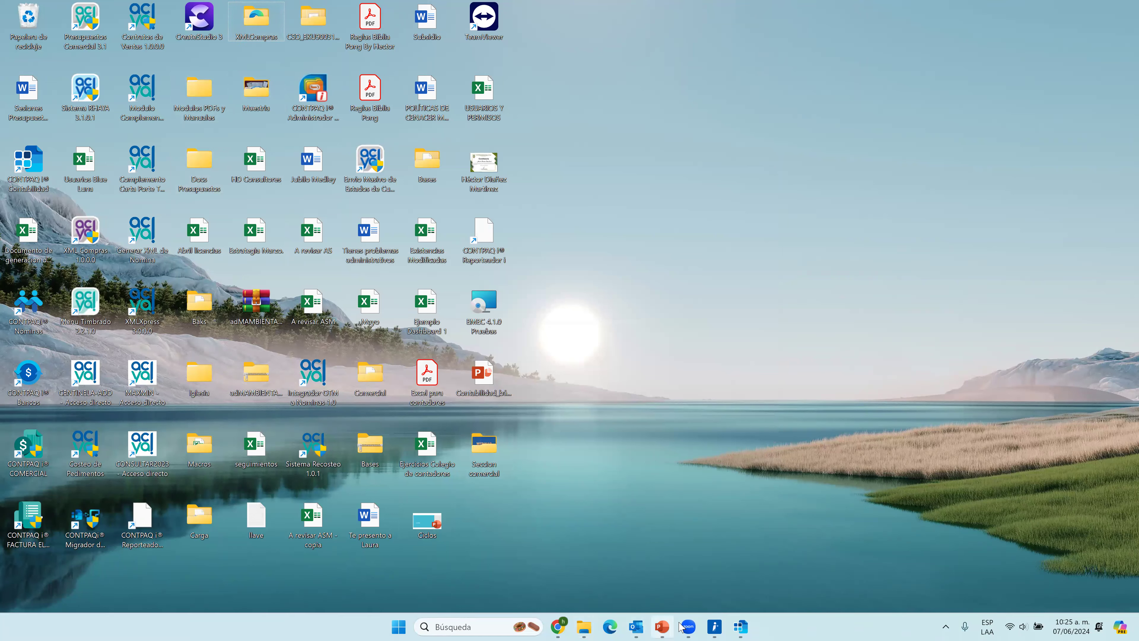
click(741, 627)
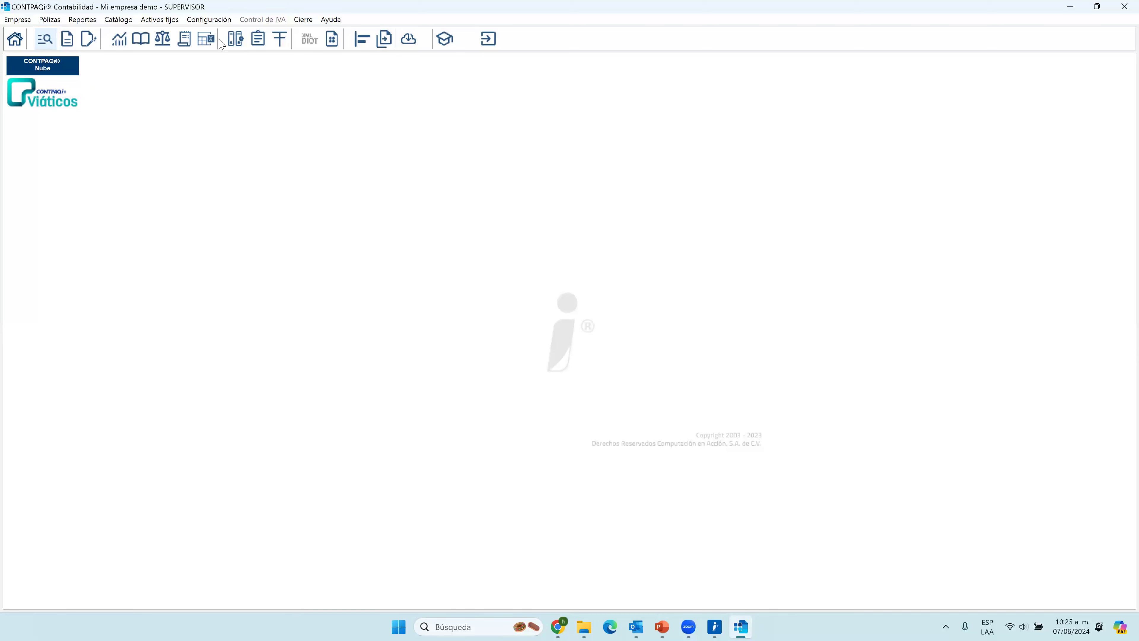
Open the company's Visor de Documentos Digitales on the received invoices header view.
click(20, 19)
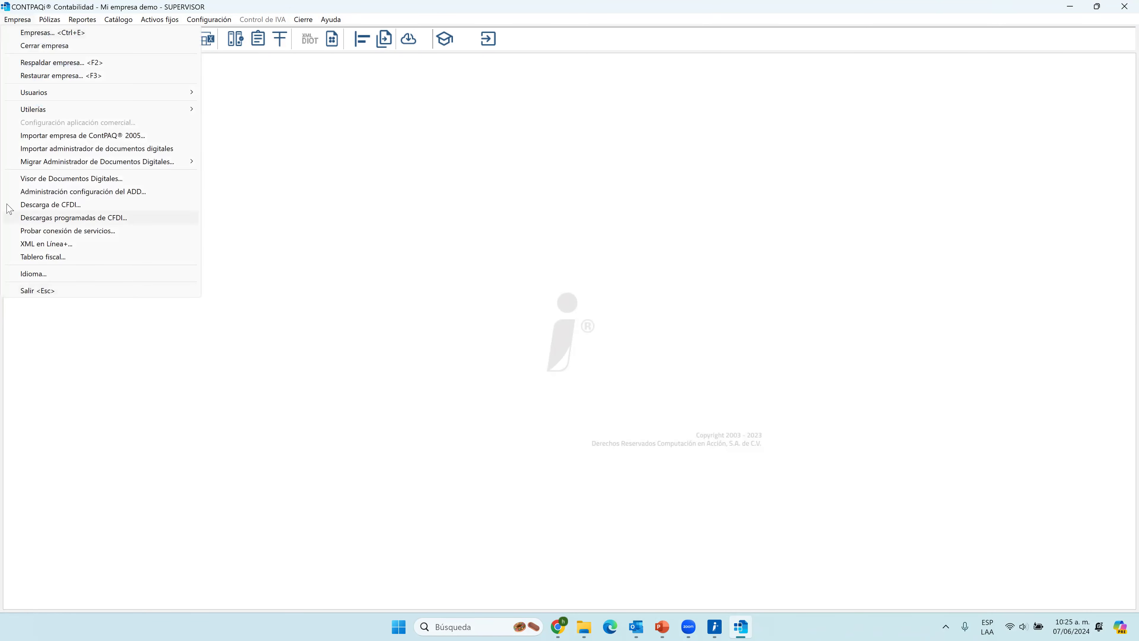
click(59, 179)
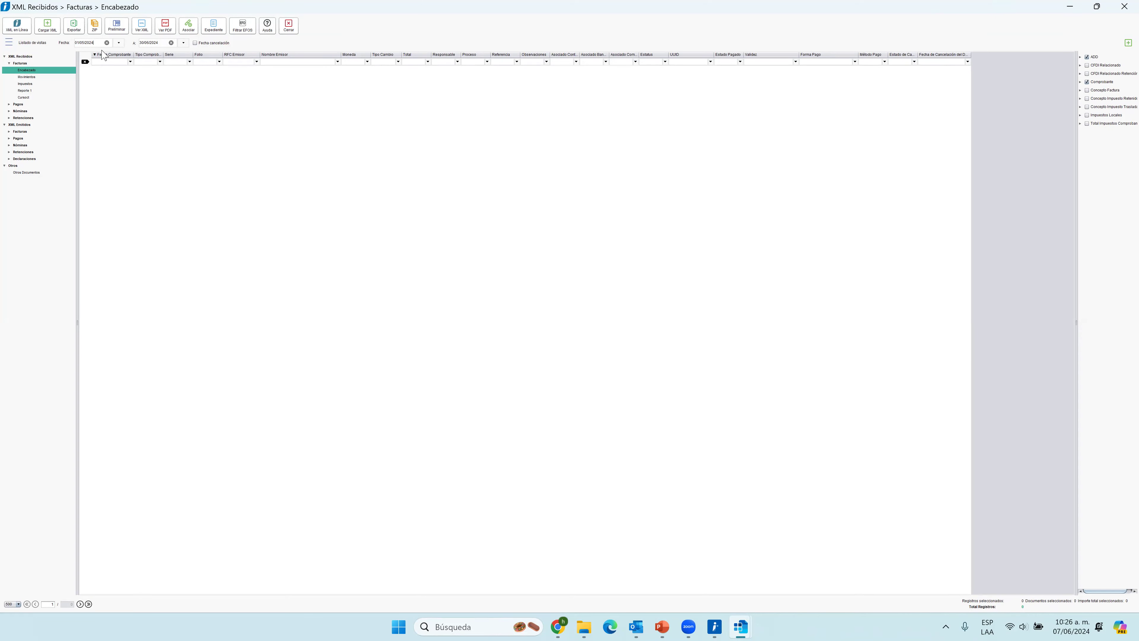
click(585, 626)
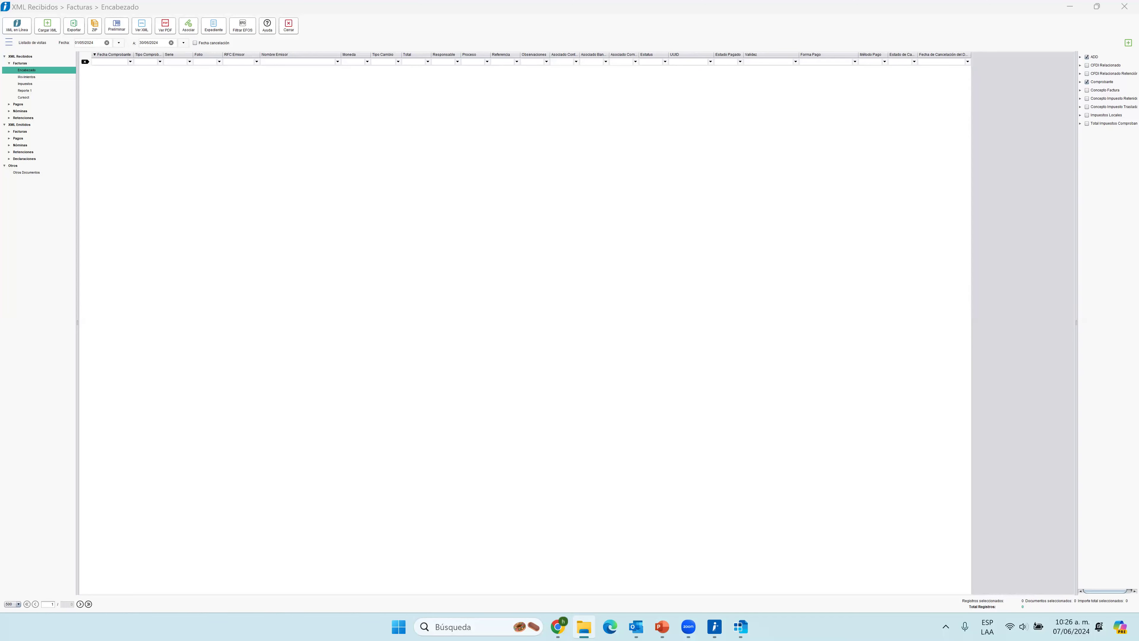
click(230, 191)
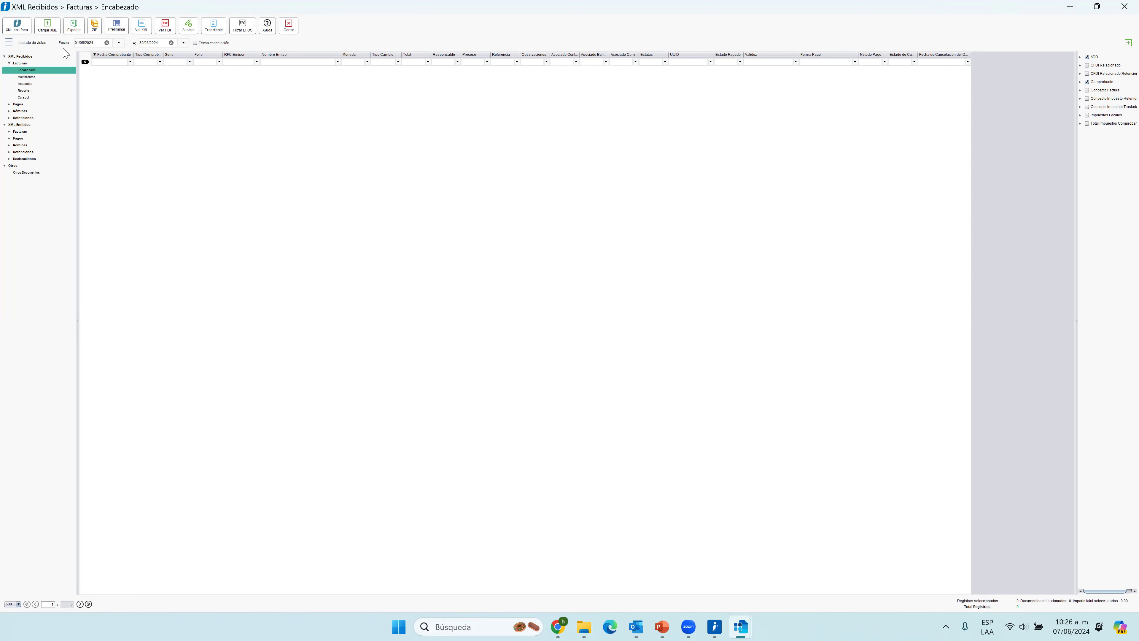
Open the Carga documentos window for loading XML files into the viewer.
click(48, 26)
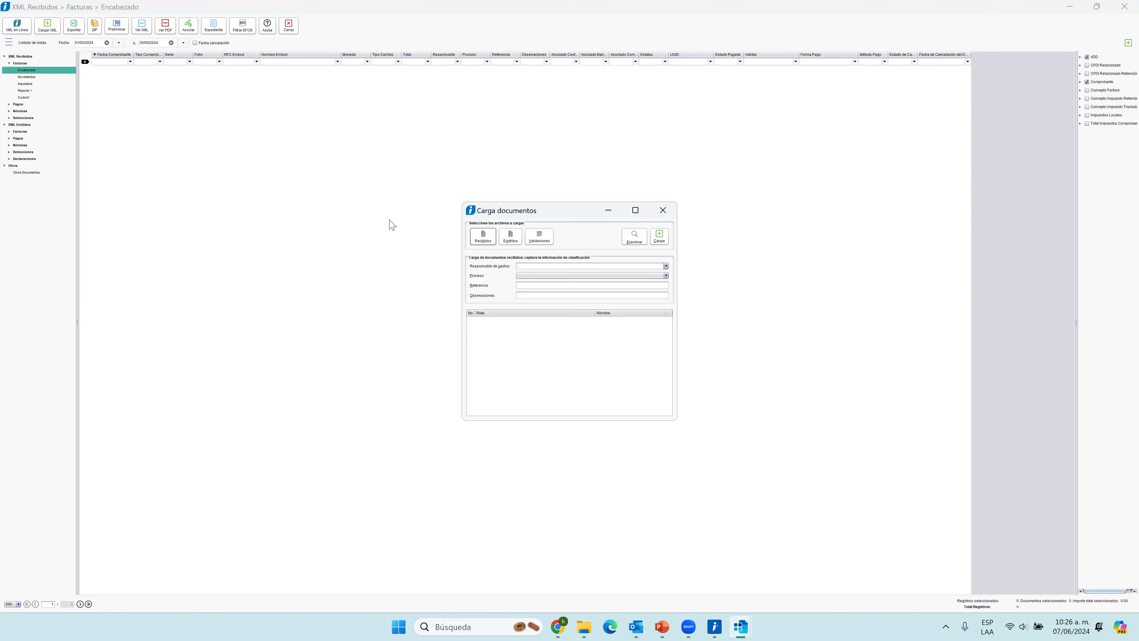
click(663, 210)
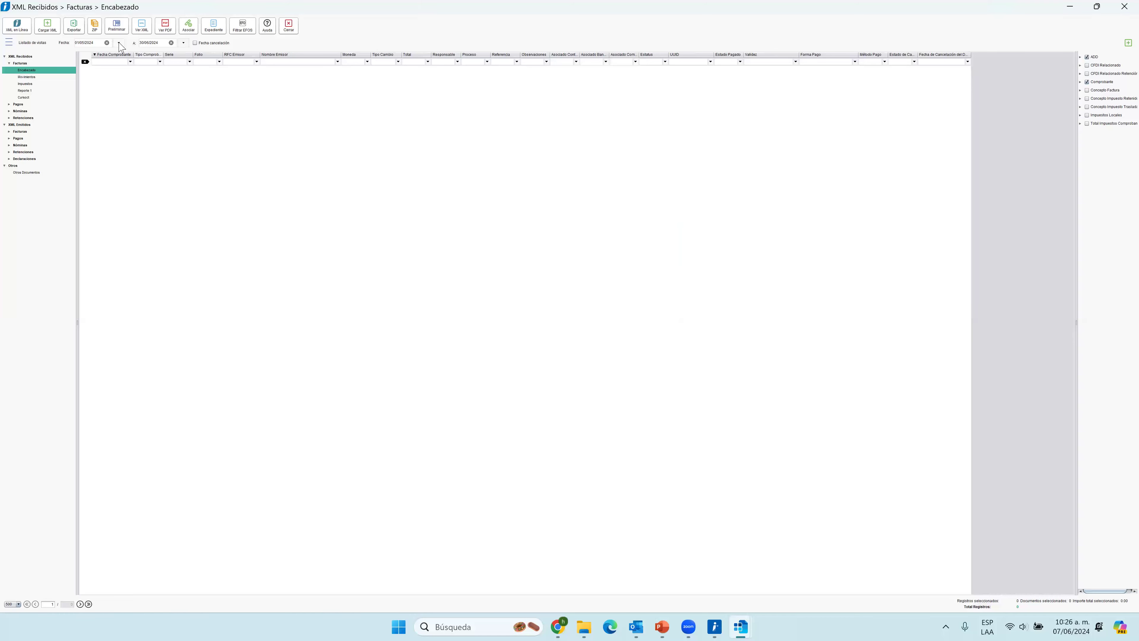
click(43, 29)
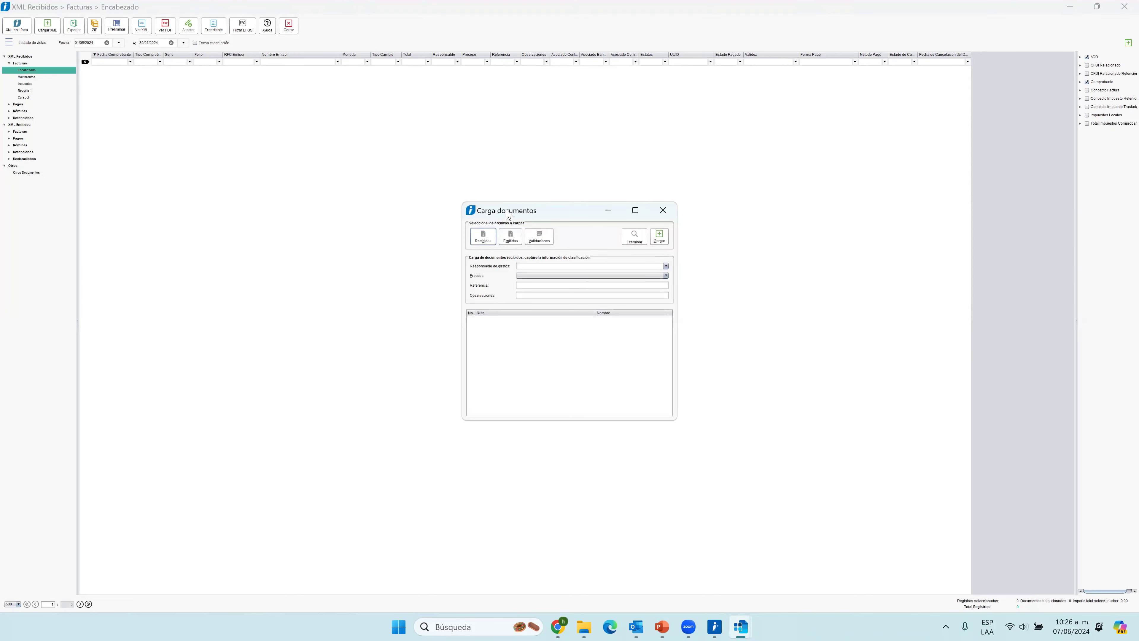
drag(497, 207, 436, 184)
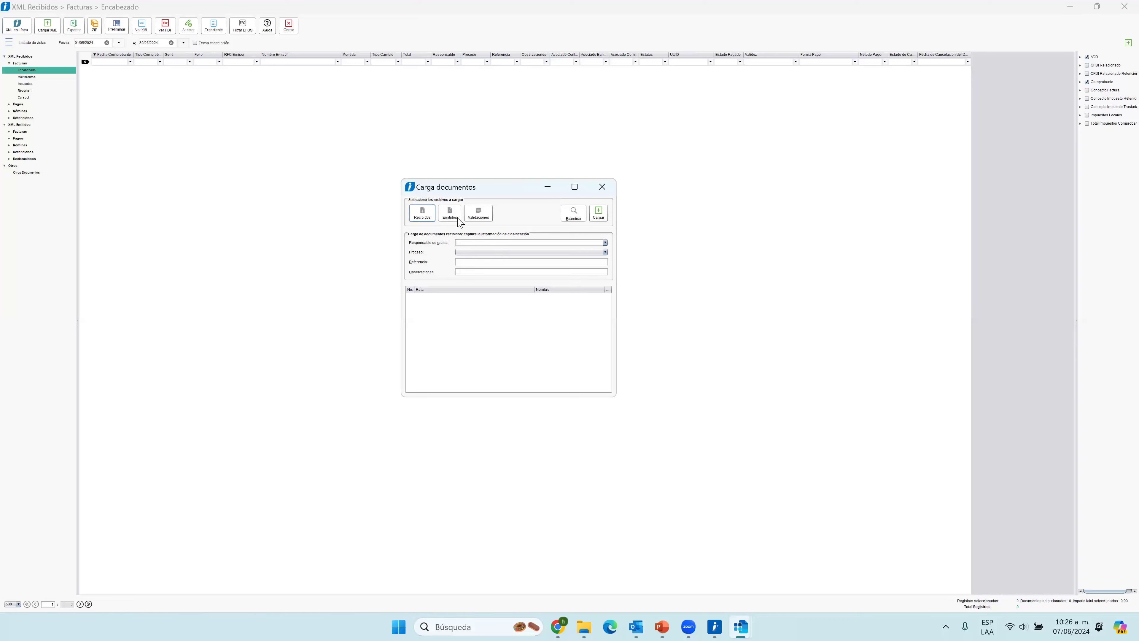
Review the acceptance criteria used to validate XML files and save them.
click(479, 215)
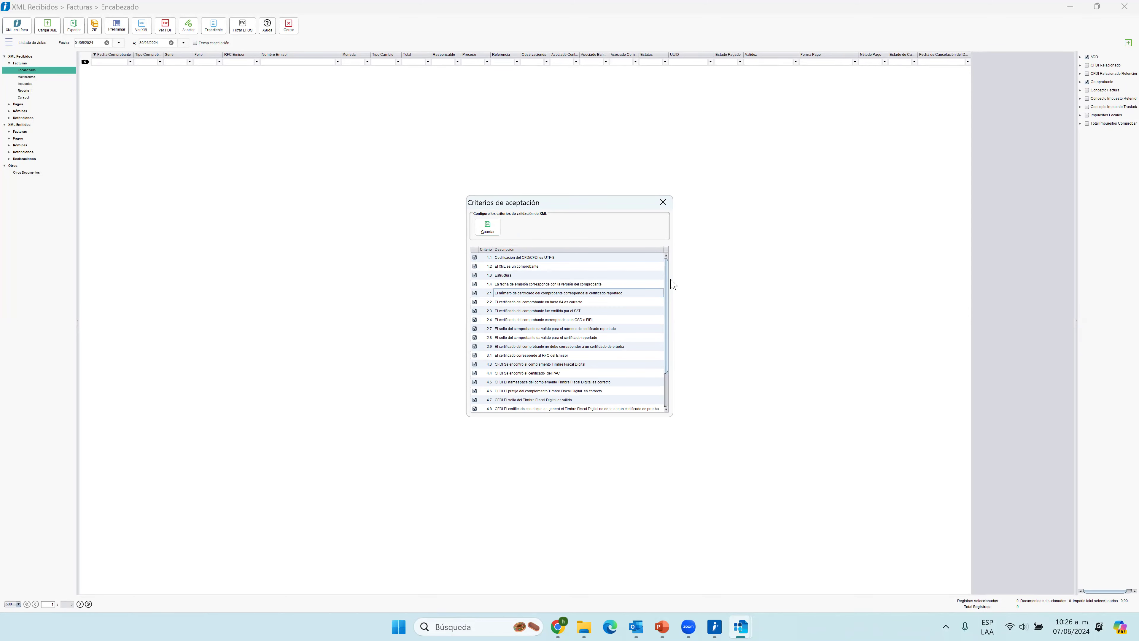
scroll(668, 310, down, 2)
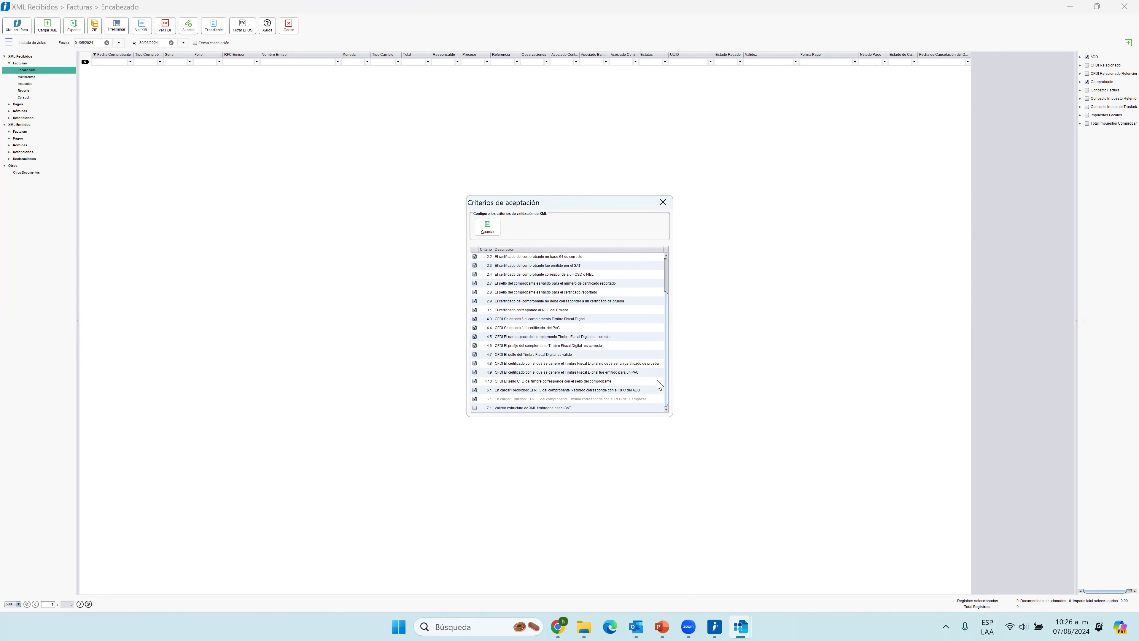
scroll(659, 267, up, 2)
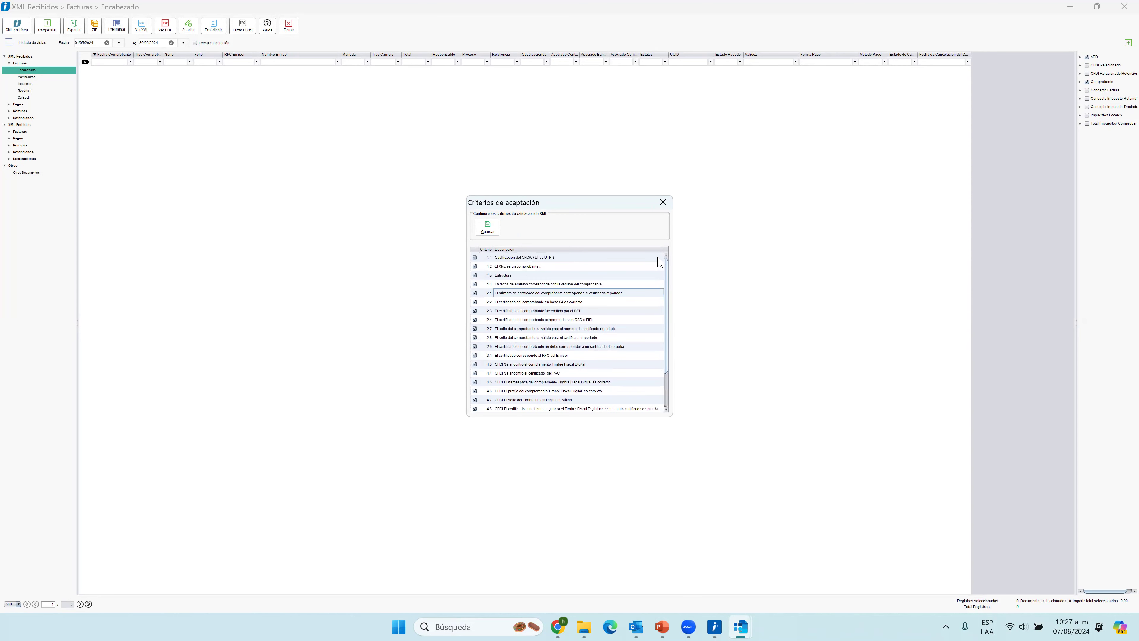
click(493, 230)
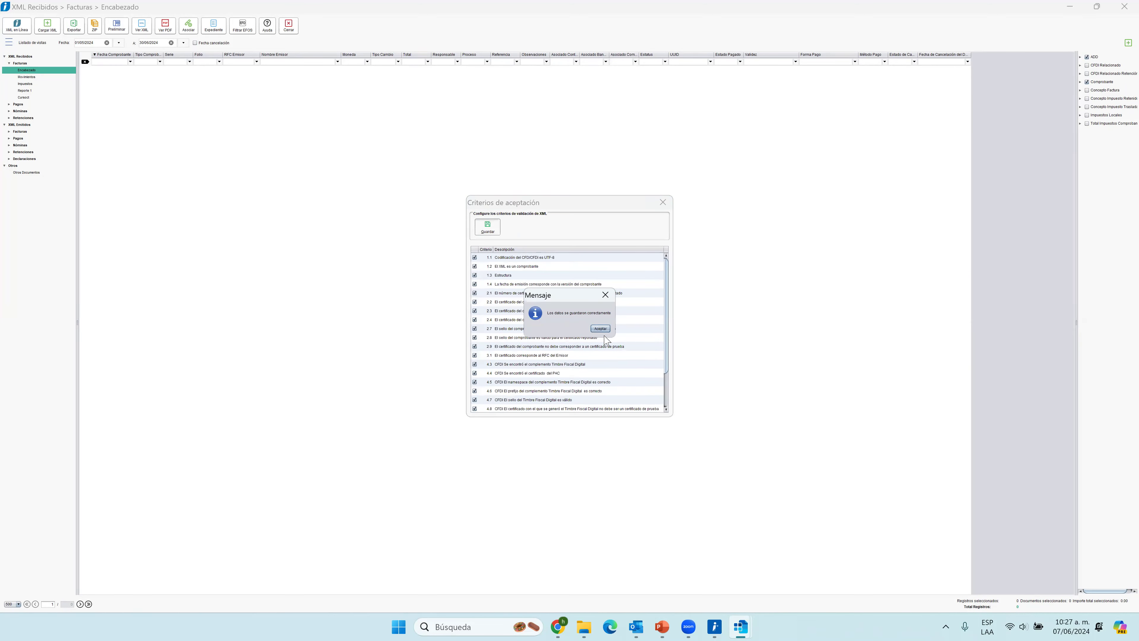
click(604, 330)
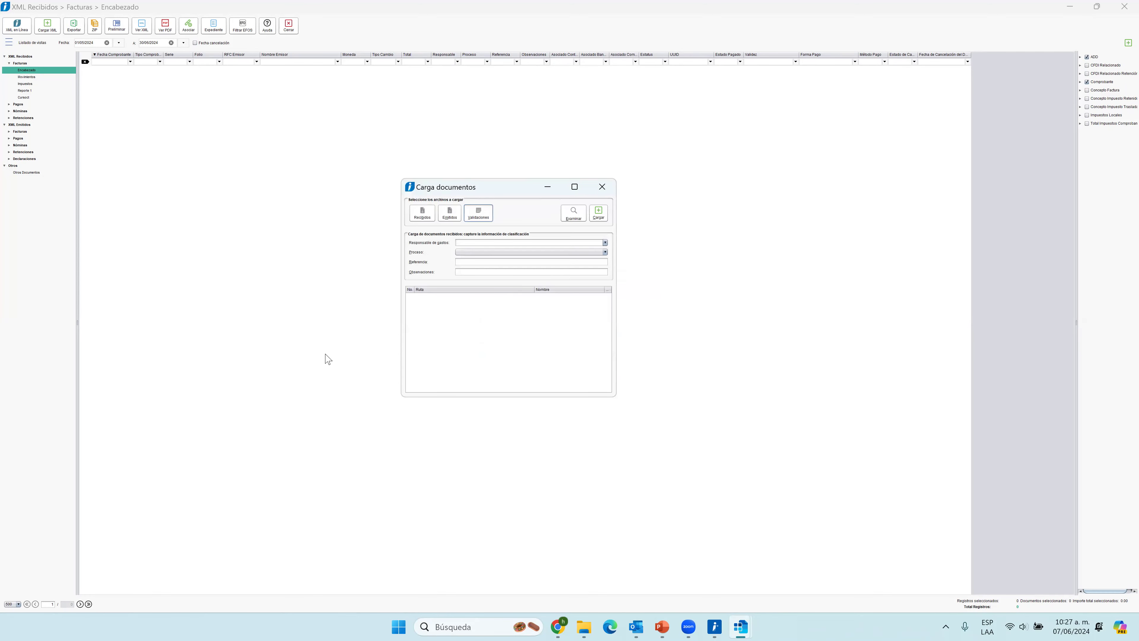
click(422, 219)
click(575, 214)
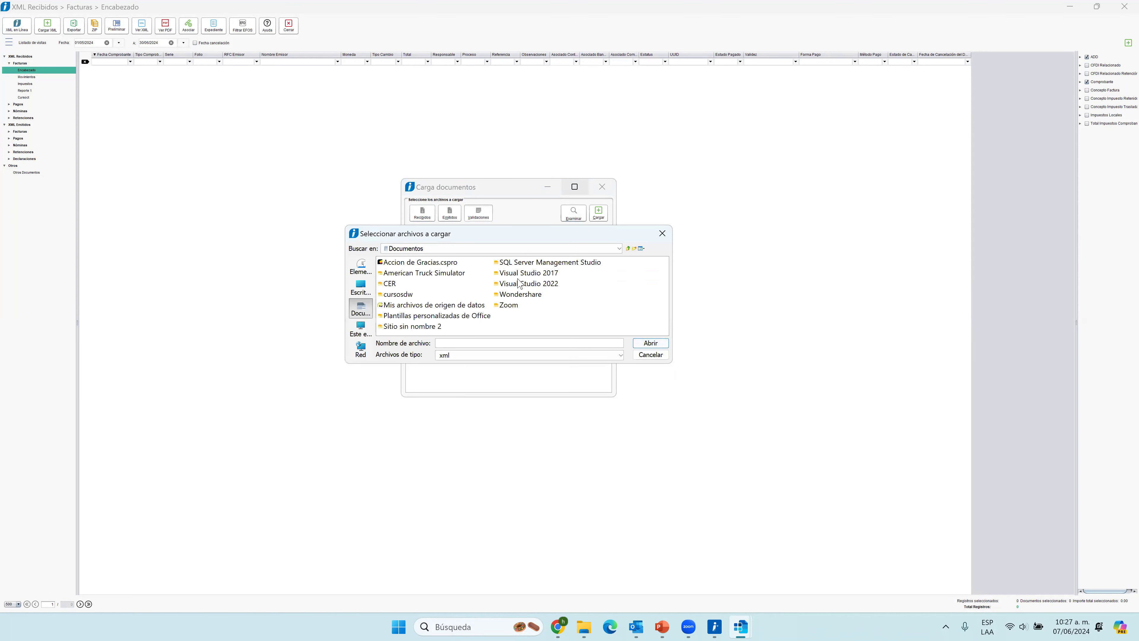
click(361, 289)
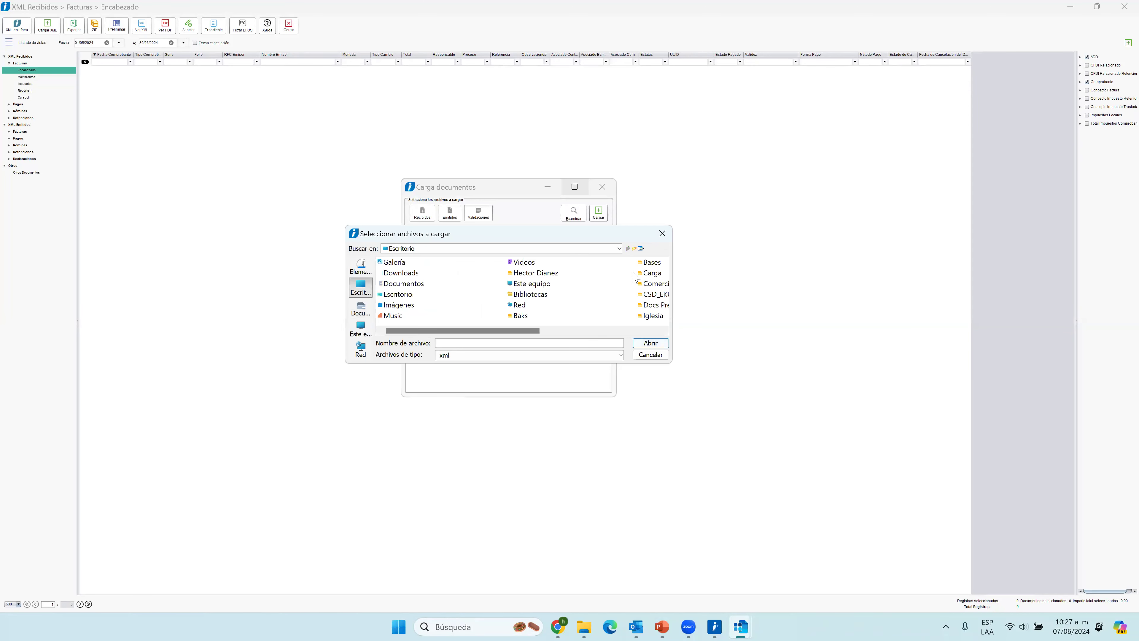
click(661, 234)
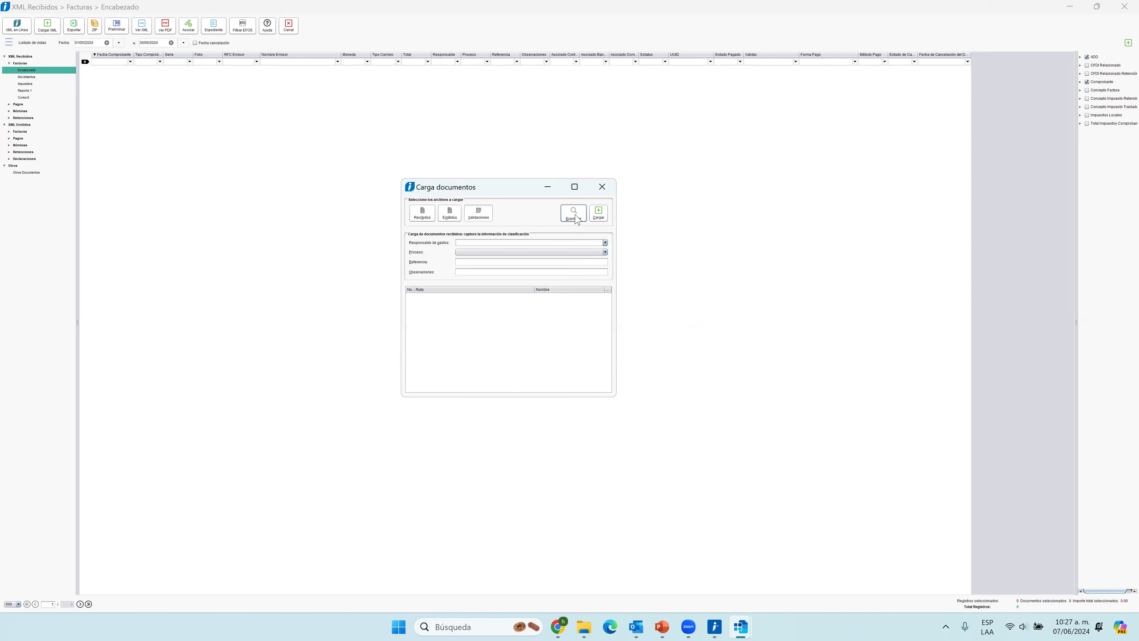
Browse for received documents to load and go to the XMLCompras folder on the Escritorio.
click(575, 214)
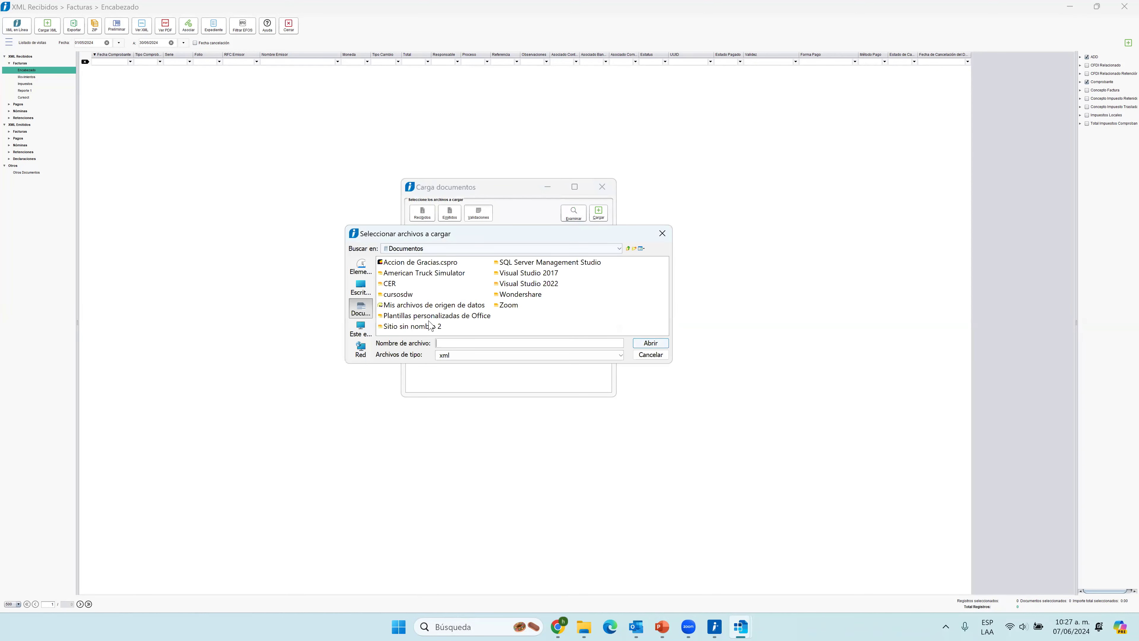
click(365, 290)
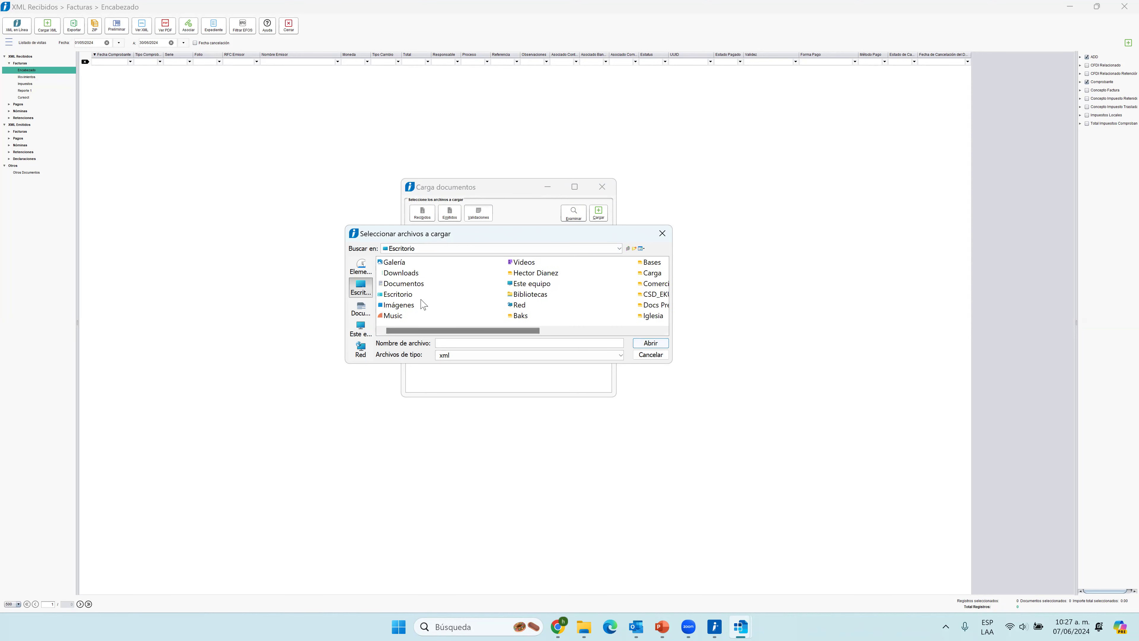
click(403, 296)
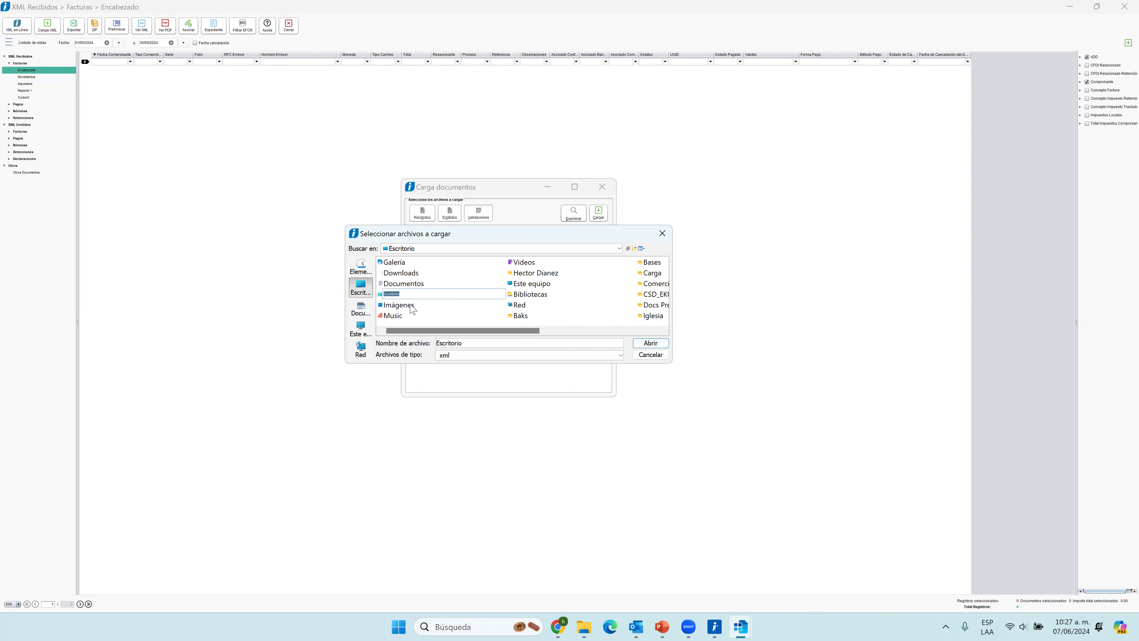
click(408, 307)
click(543, 305)
key(Right)
key(Right)
key(Right)
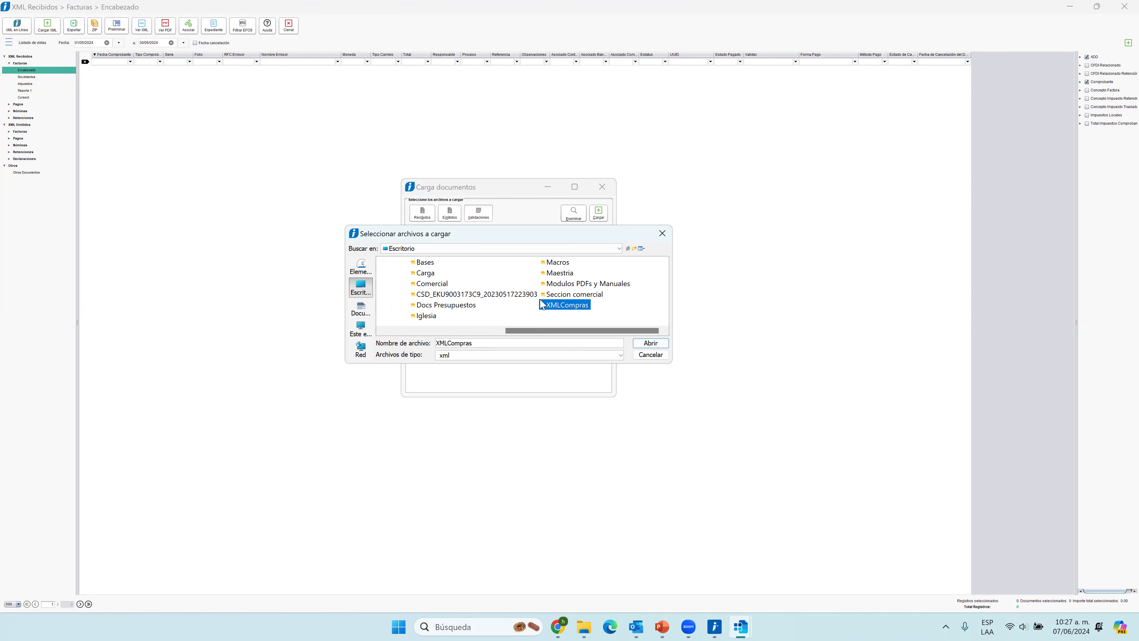
key(Return)
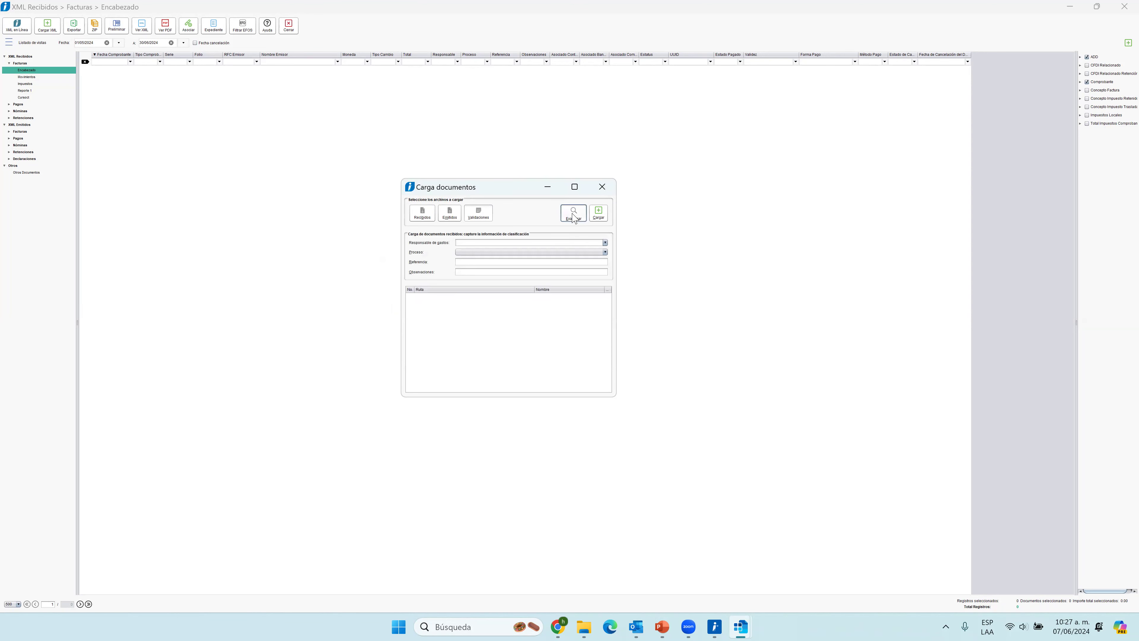
Add the first four XML files of the XMLCompras folder to the received documents load list.
click(574, 215)
double_click(530, 305)
click(437, 284)
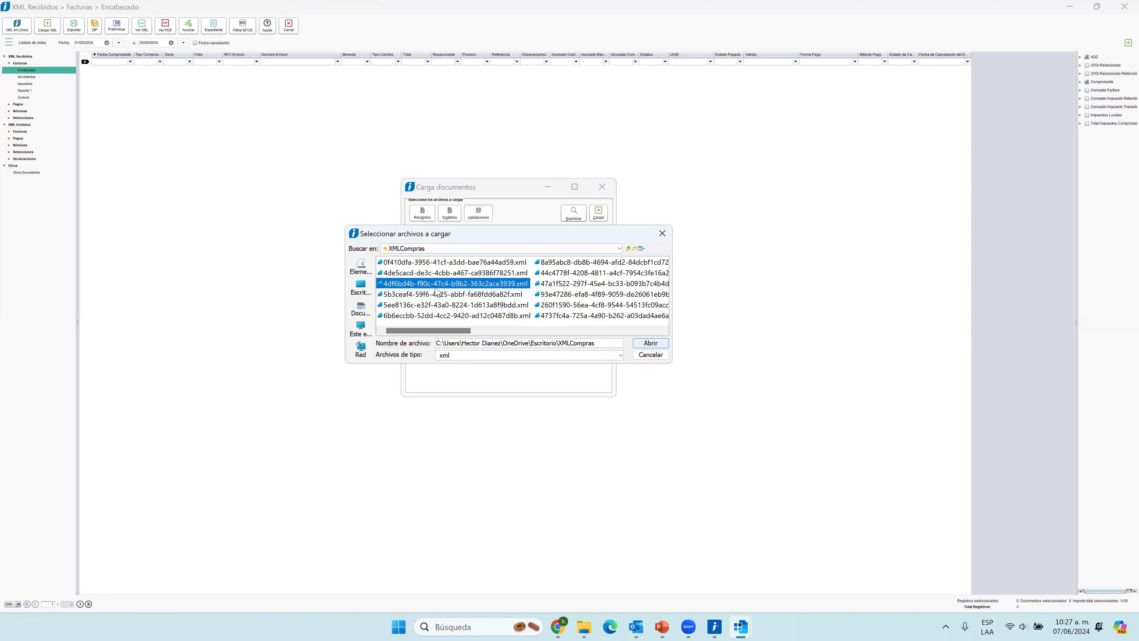
click(440, 273)
ctrl+click(439, 262)
ctrl+click(441, 284)
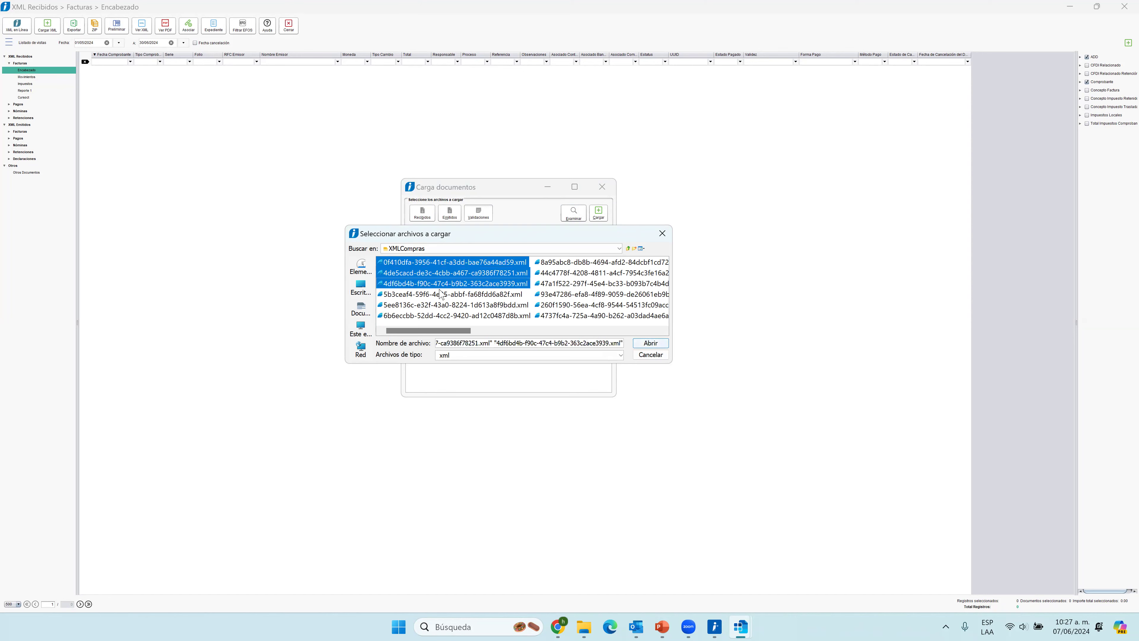
ctrl+click(442, 294)
click(650, 343)
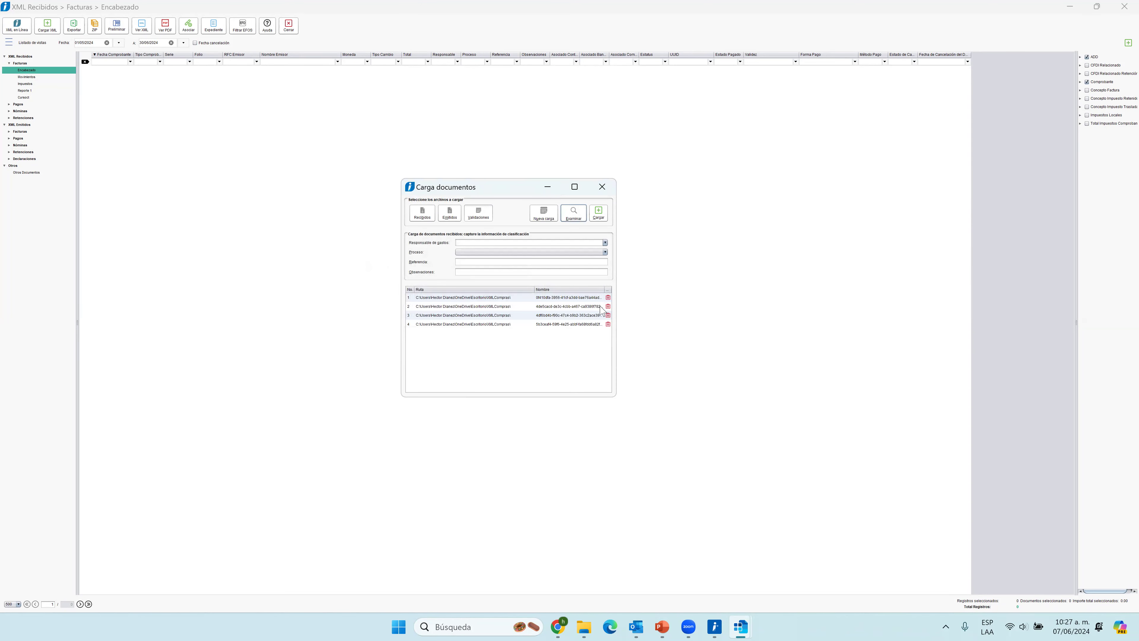
Remove the first file from the load list and load the remaining received XML documents.
click(609, 298)
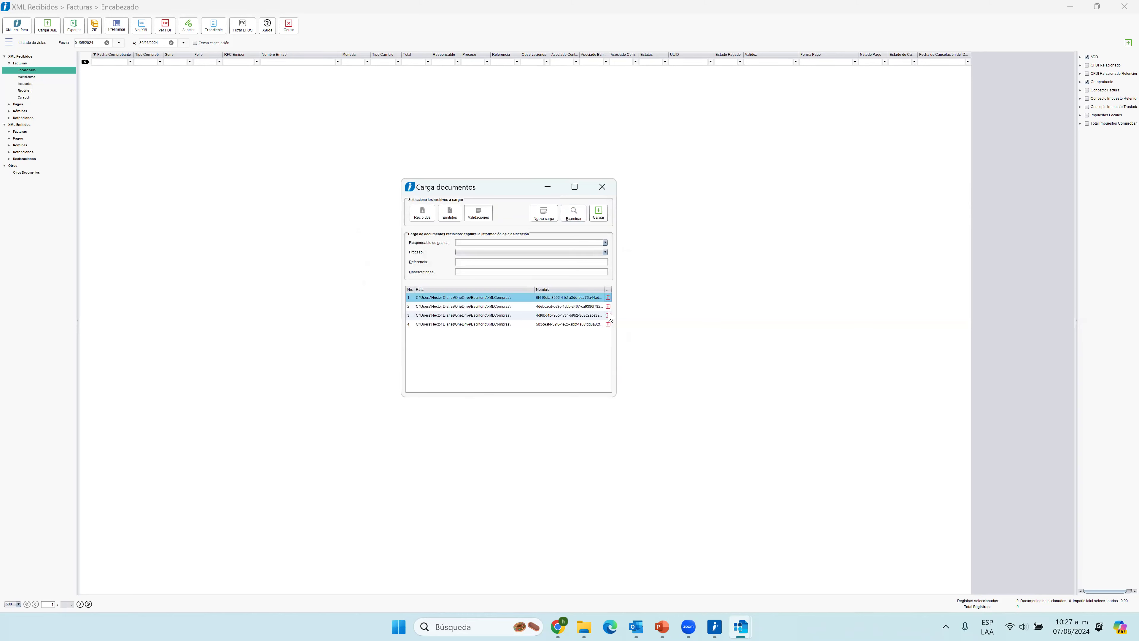
click(608, 298)
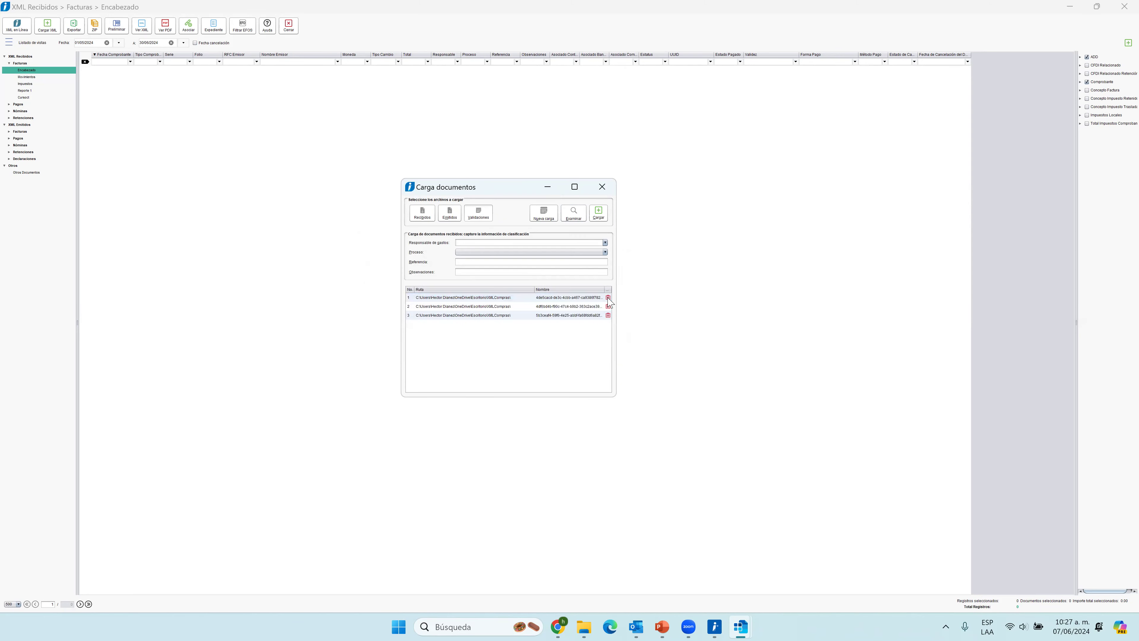
click(574, 298)
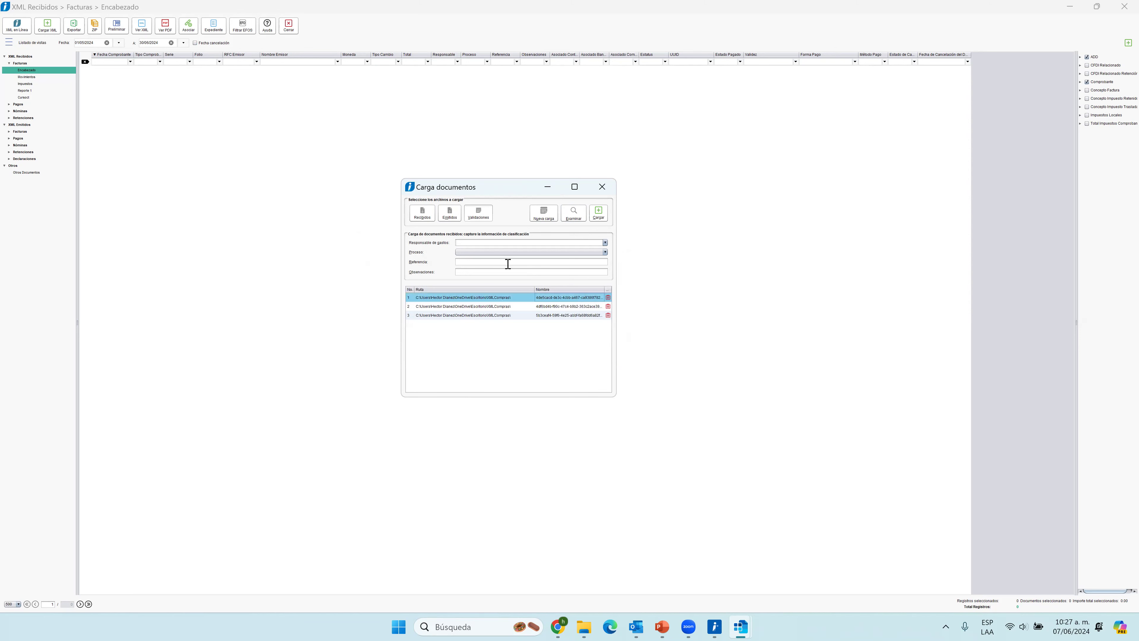
click(601, 214)
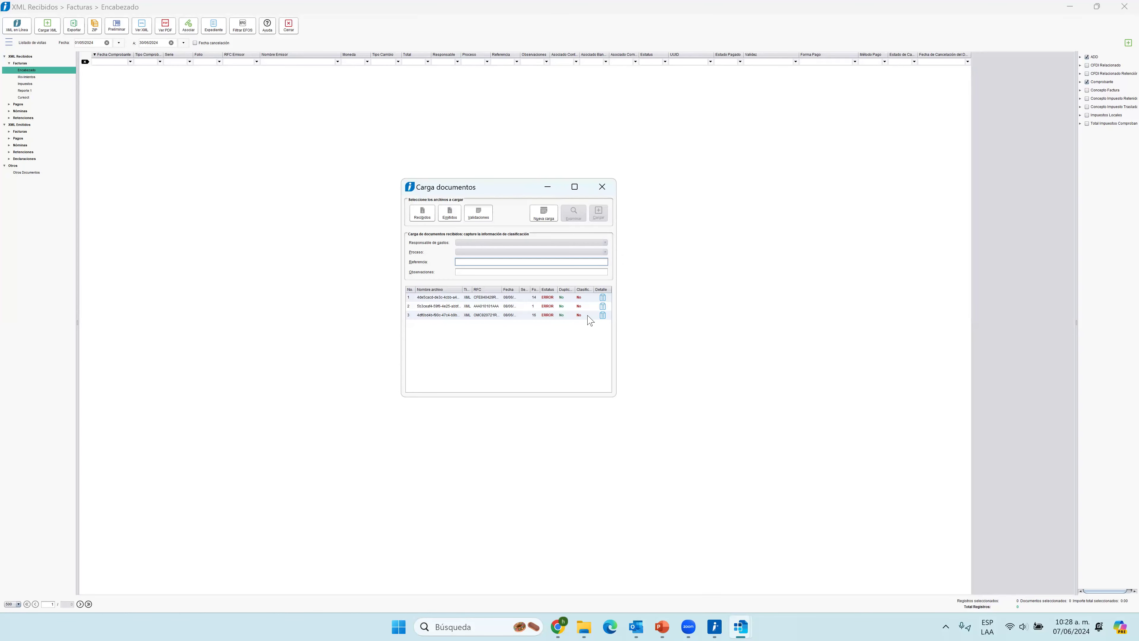
Examine the failed criteria in the first loaded document's validation result and close the result.
click(603, 298)
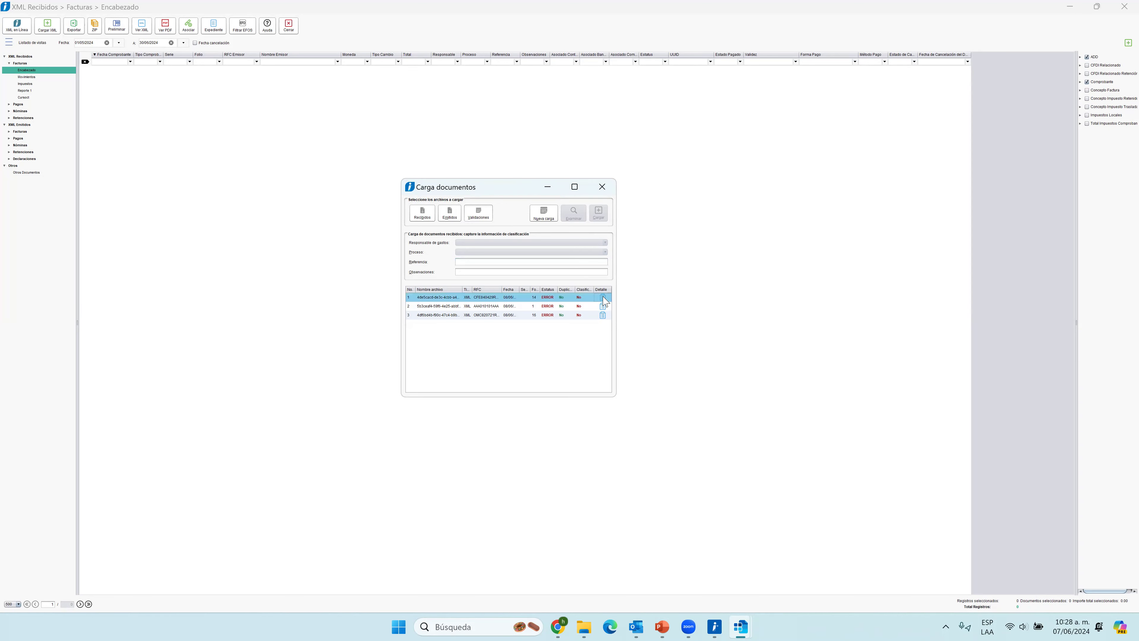
click(604, 299)
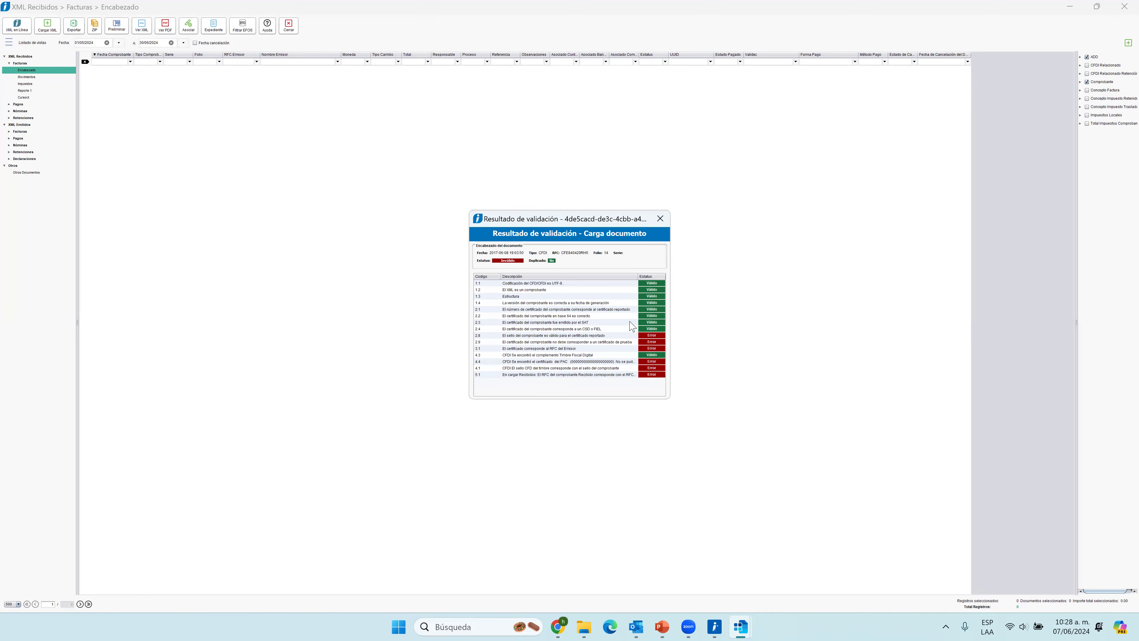
click(521, 337)
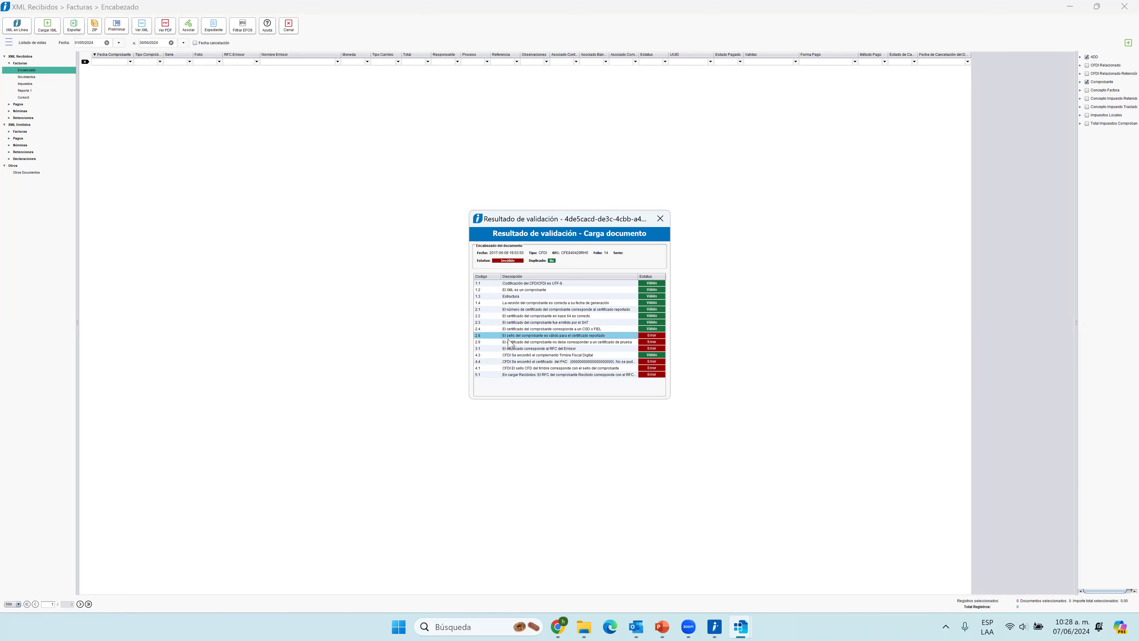
click(586, 343)
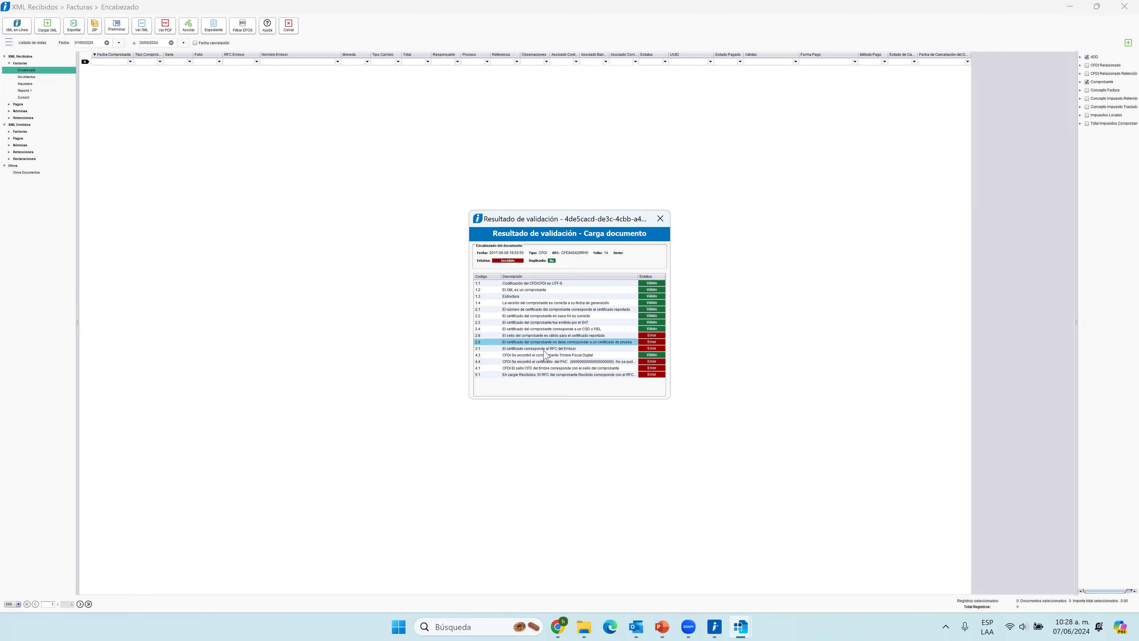
click(555, 350)
click(572, 362)
click(586, 375)
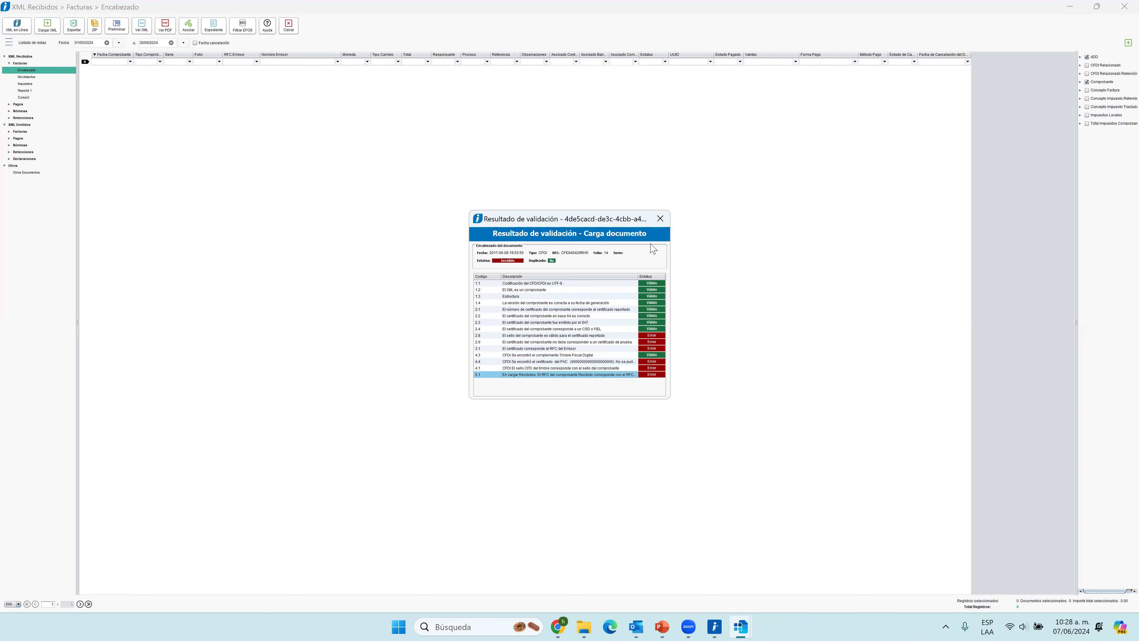
click(657, 222)
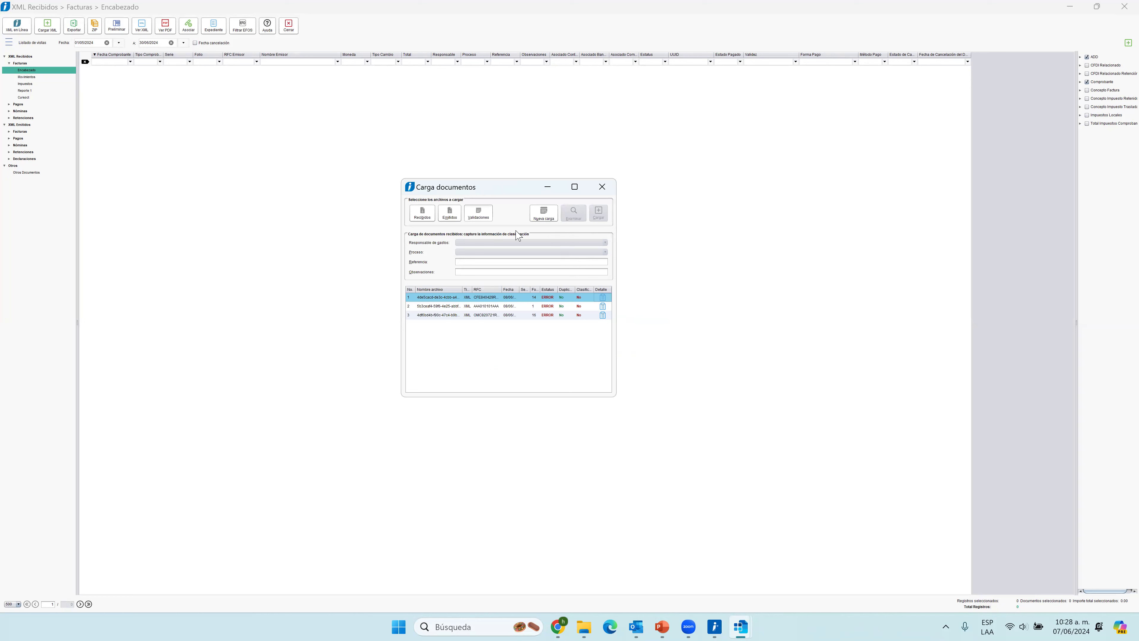
Disable the XML acceptance criteria from 1.1 through 4.8.
click(483, 218)
click(476, 259)
click(475, 266)
click(475, 275)
click(474, 284)
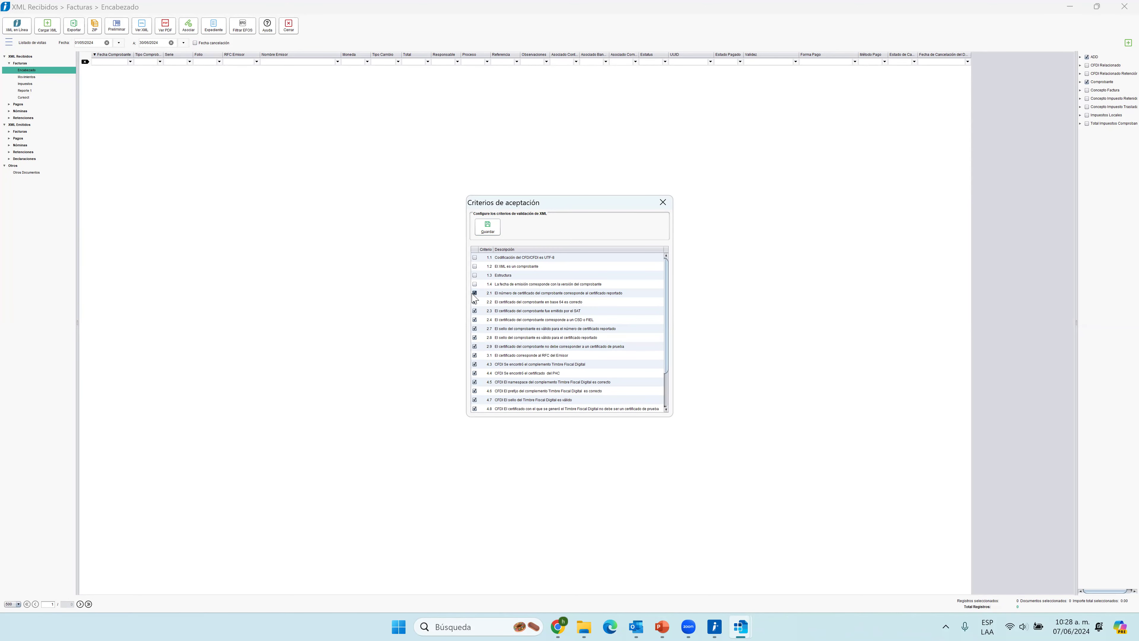
click(474, 311)
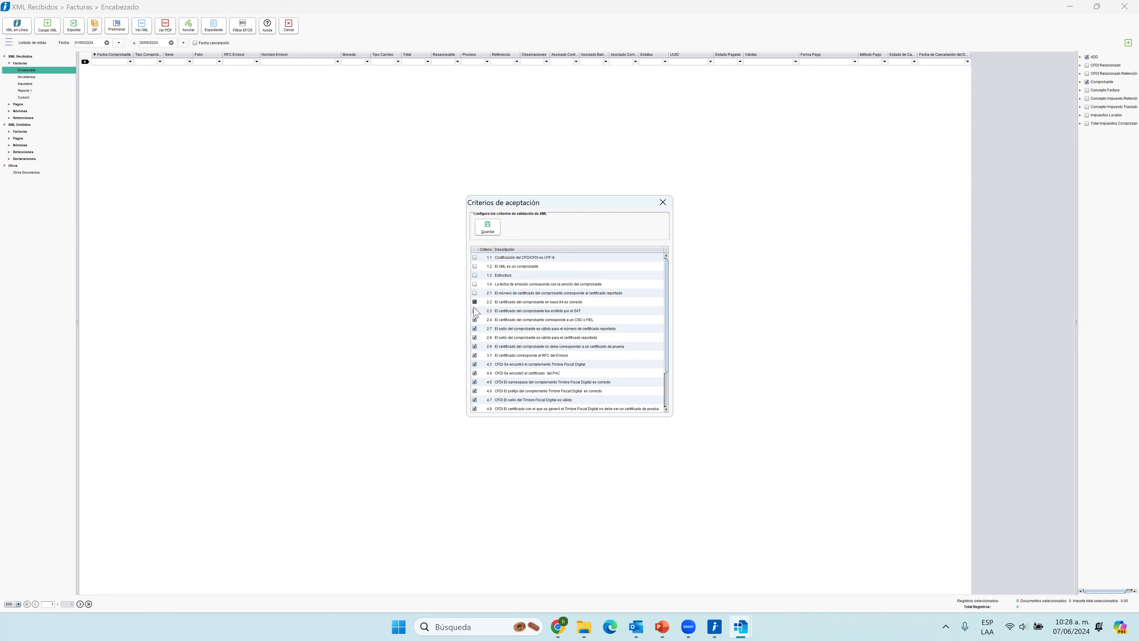
click(475, 330)
click(475, 338)
click(475, 346)
click(475, 356)
click(475, 364)
click(475, 373)
click(475, 382)
click(475, 391)
click(475, 399)
click(475, 408)
Disable acceptance criteria 4.9 and 4.10 as well, and save the validation criteria.
scroll(476, 409, down, 2)
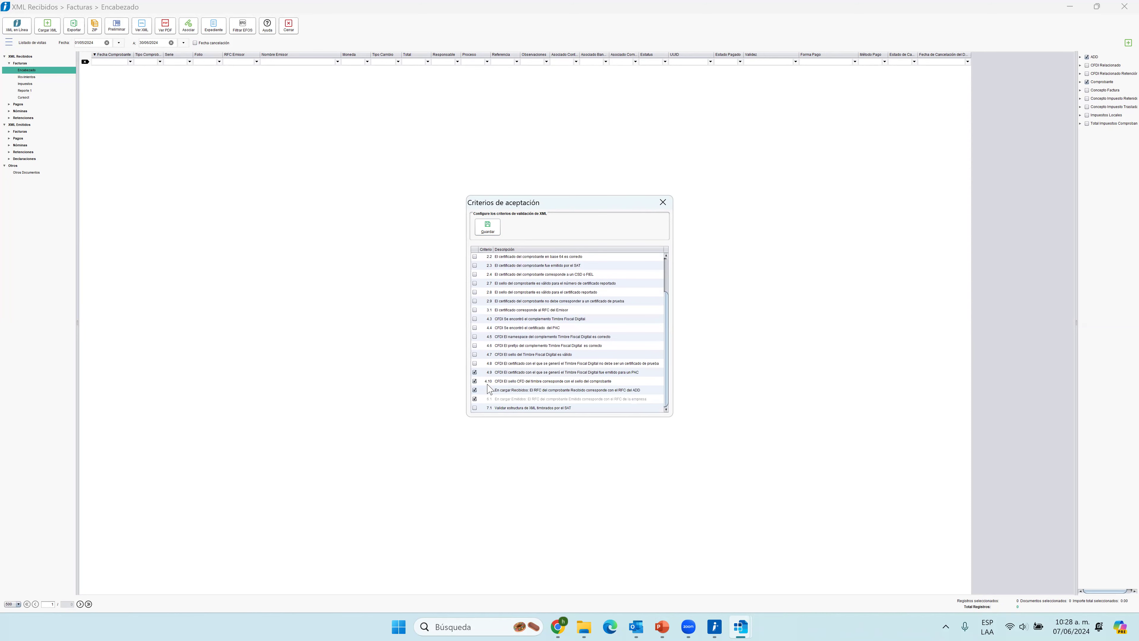
click(479, 374)
click(475, 373)
click(474, 382)
click(474, 373)
click(487, 227)
click(599, 329)
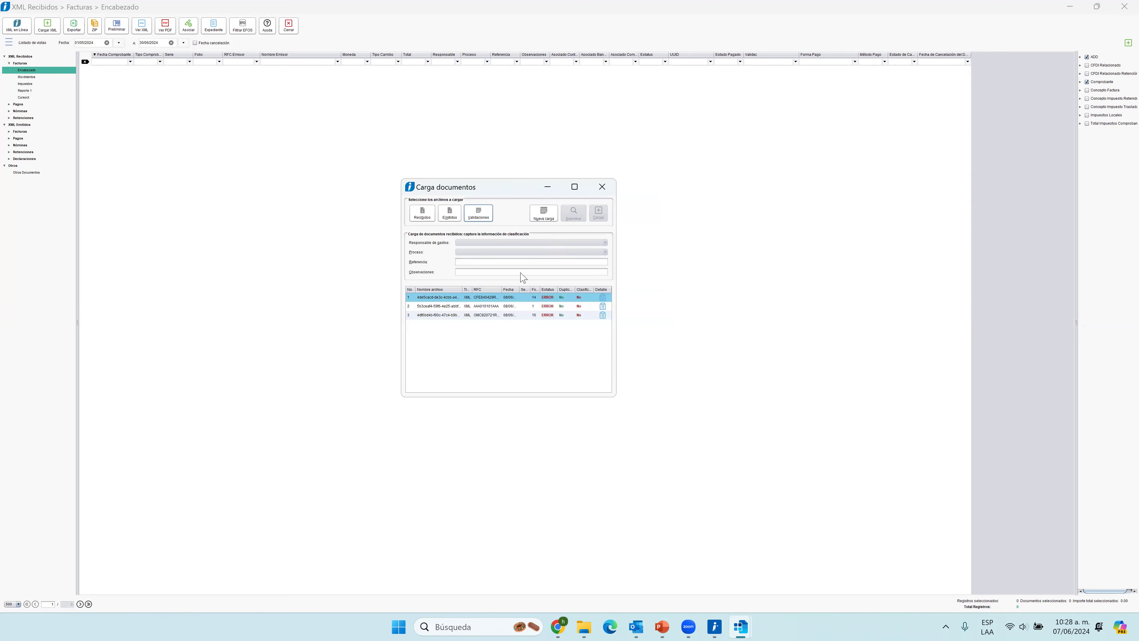
Start a new load with the first four XML files from the XMLCompras folder, load them as received documents, and leave the load window.
click(551, 218)
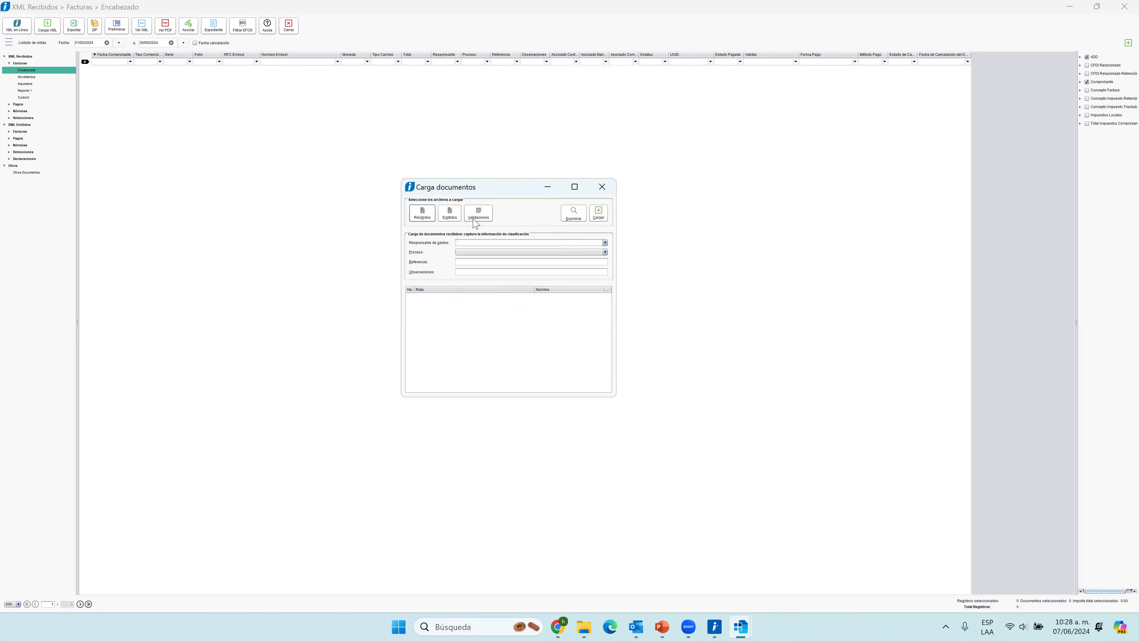
click(574, 213)
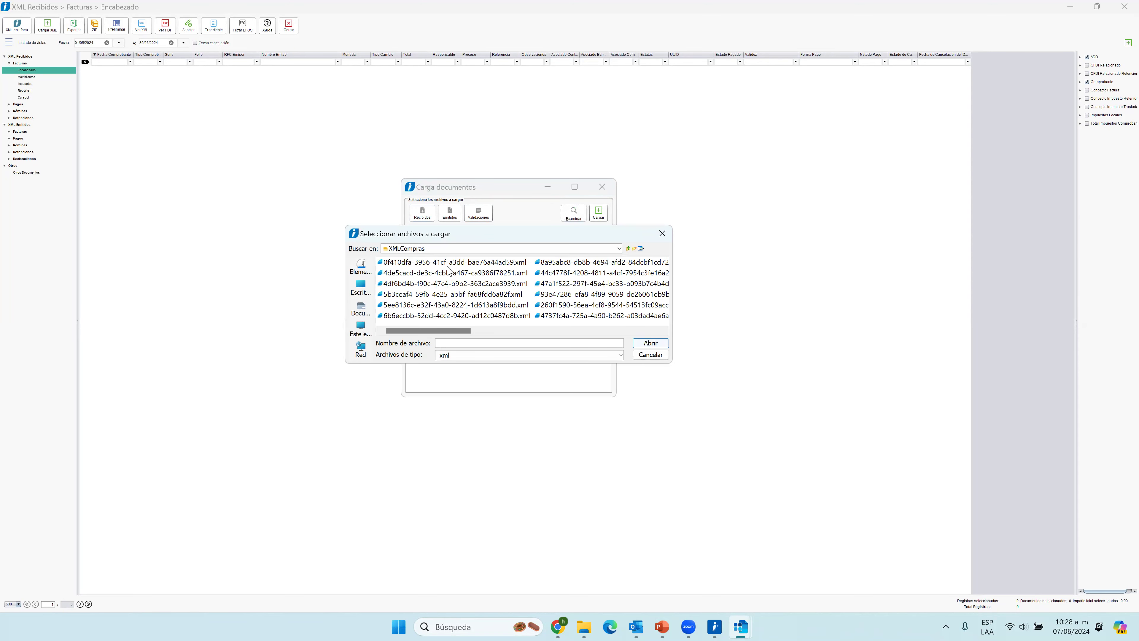
click(447, 266)
shift+click(453, 283)
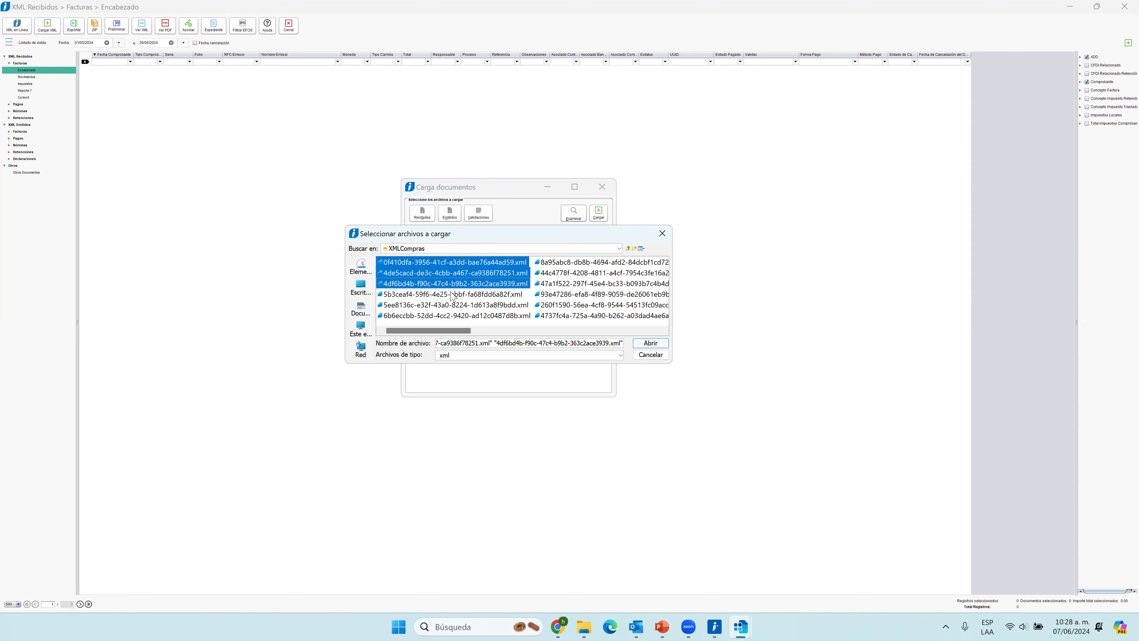
shift+click(452, 295)
click(650, 343)
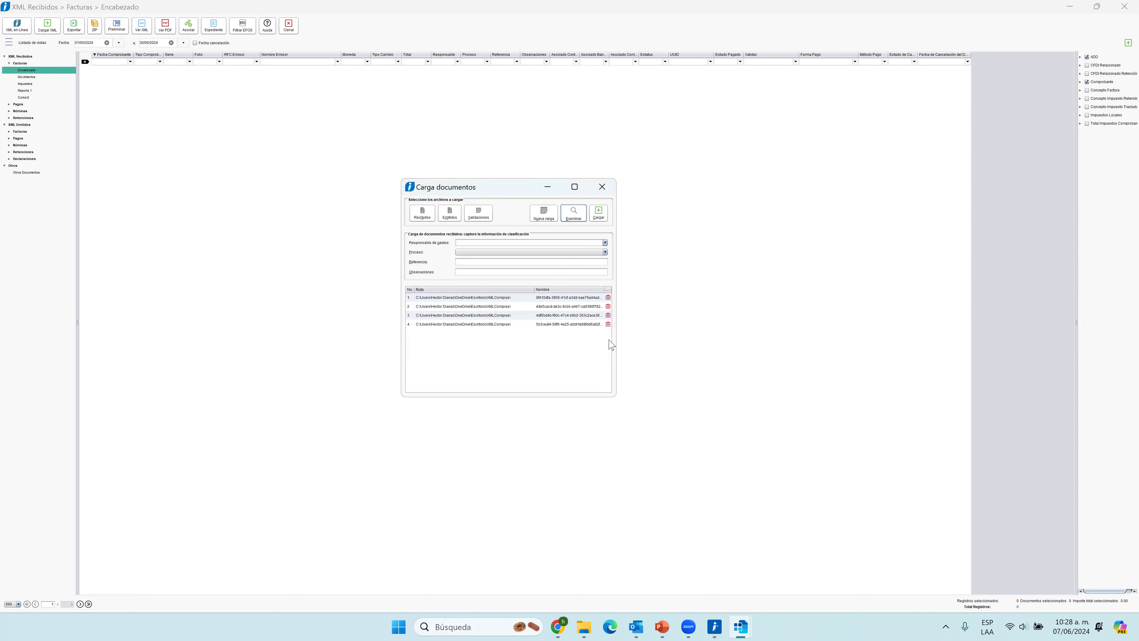
click(600, 214)
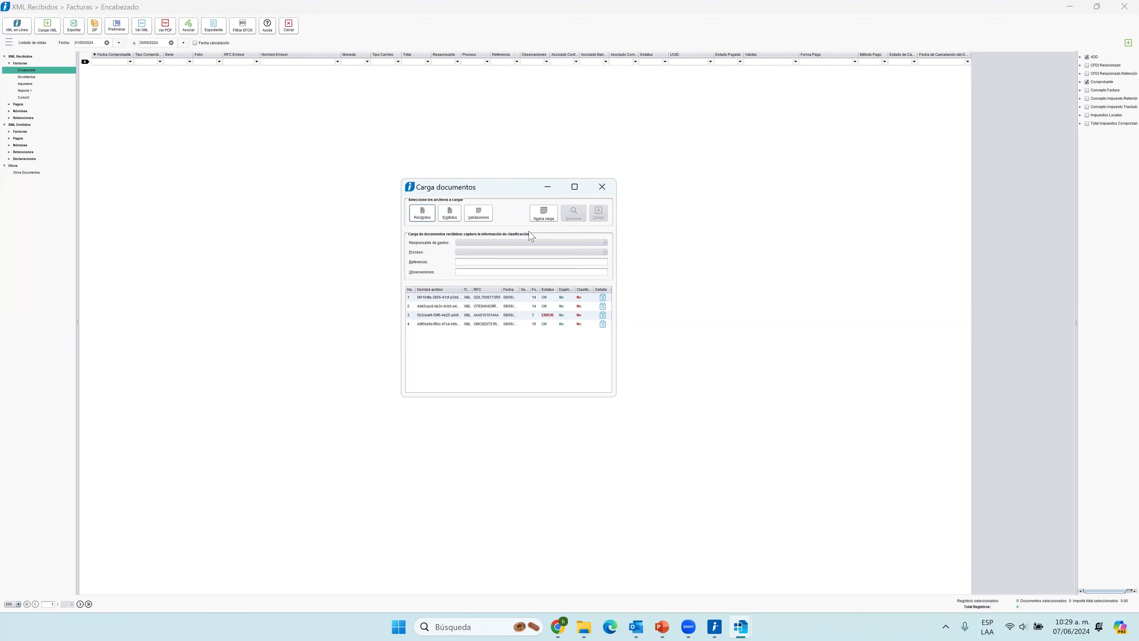
click(603, 186)
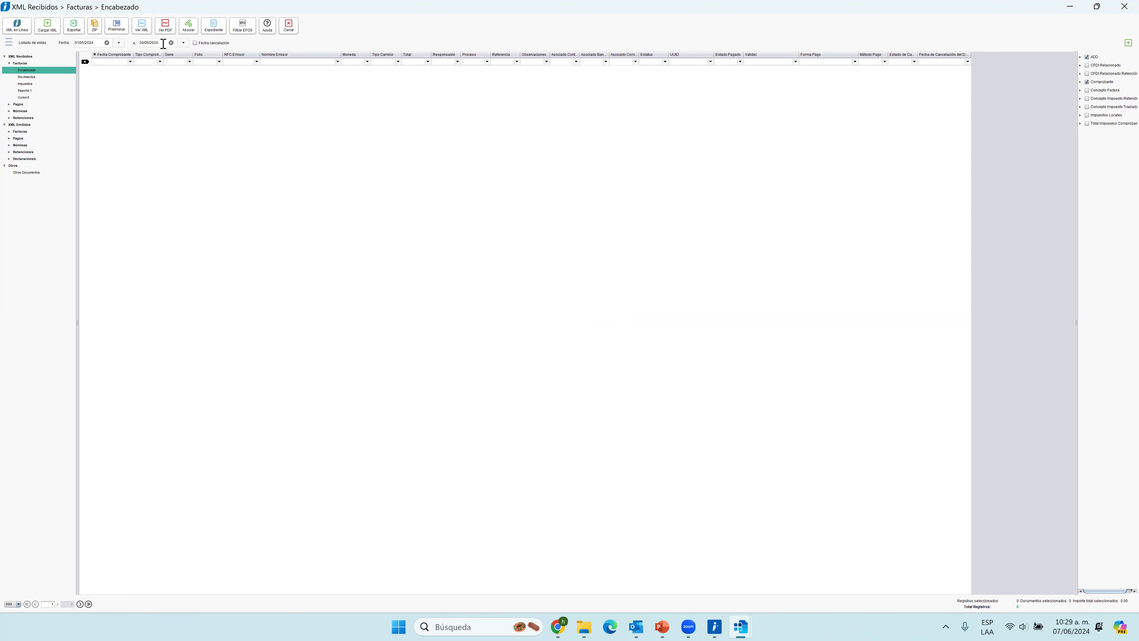
Clear the start date of the received invoices' date filter.
drag(164, 44, 126, 43)
click(97, 43)
drag(92, 43, 30, 44)
click(107, 43)
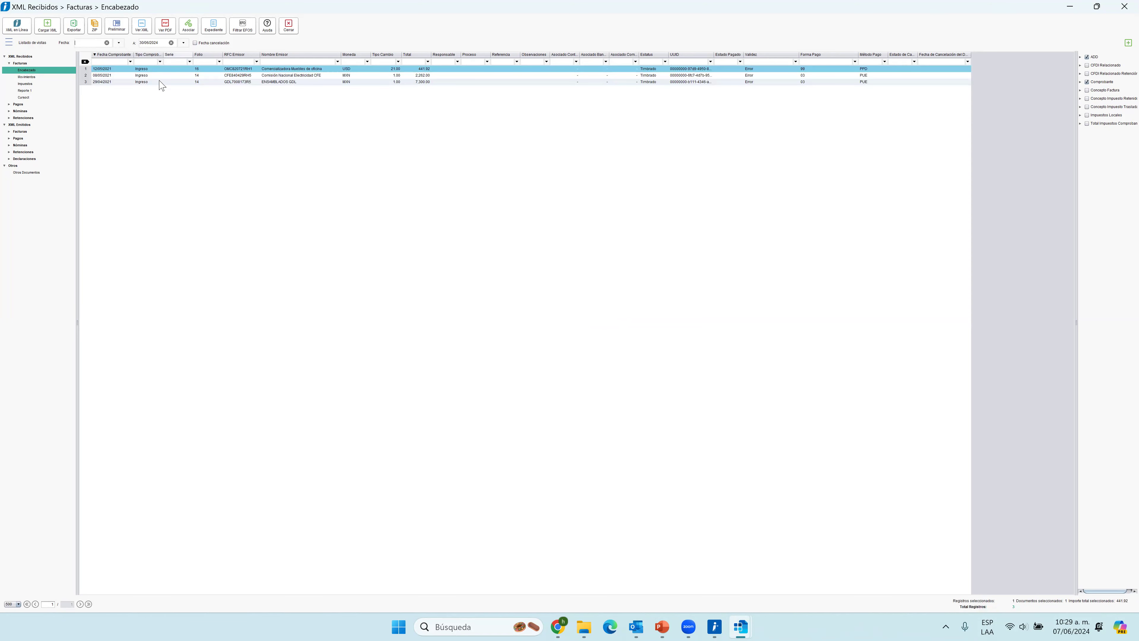
Select each listed received invoice in turn to review its issuer and details.
click(283, 75)
click(285, 82)
click(295, 68)
click(293, 76)
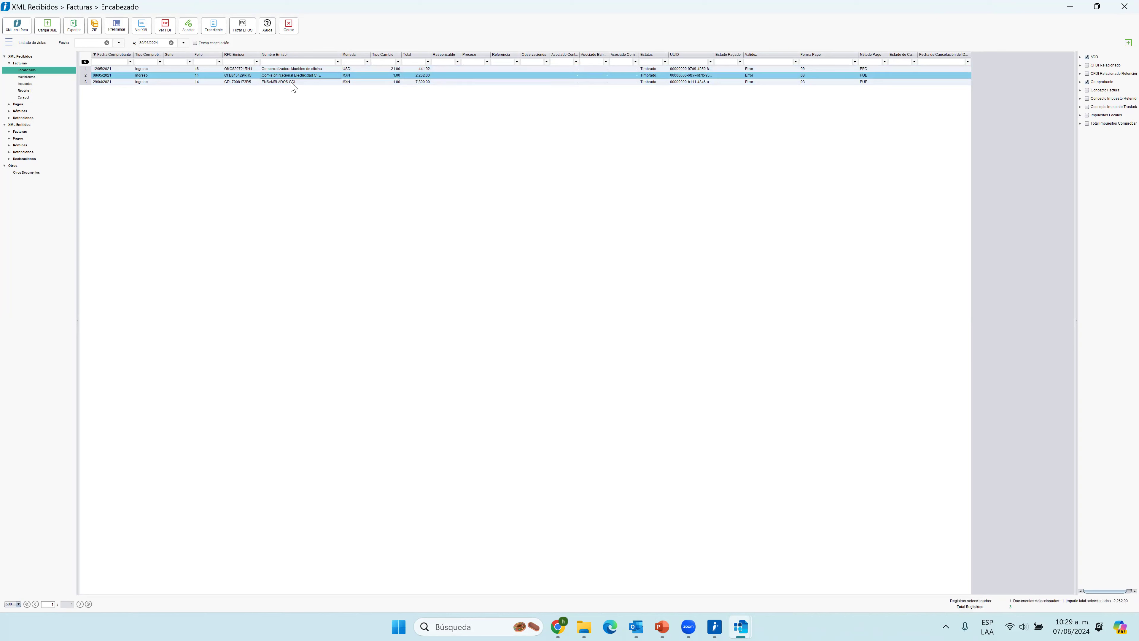
click(291, 83)
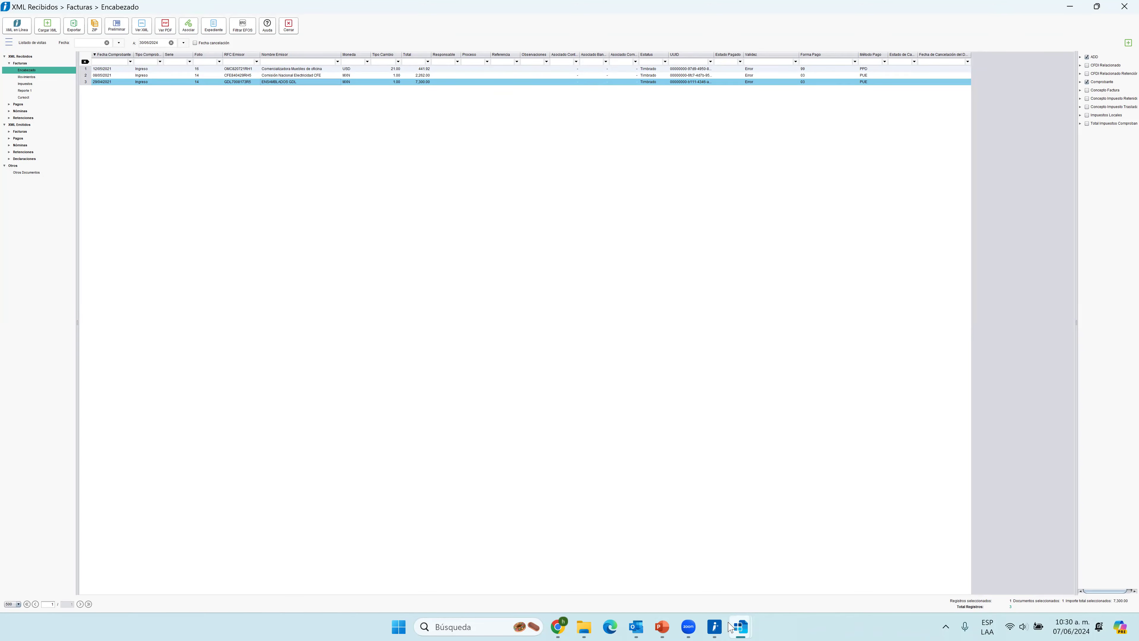
Leave the document viewer, switch to the Contabilidad_básico presentation in PowerPoint, and start the slide show from slide 37, "Visor de documentos digitales".
mouse_move(737, 624)
click(1075, 7)
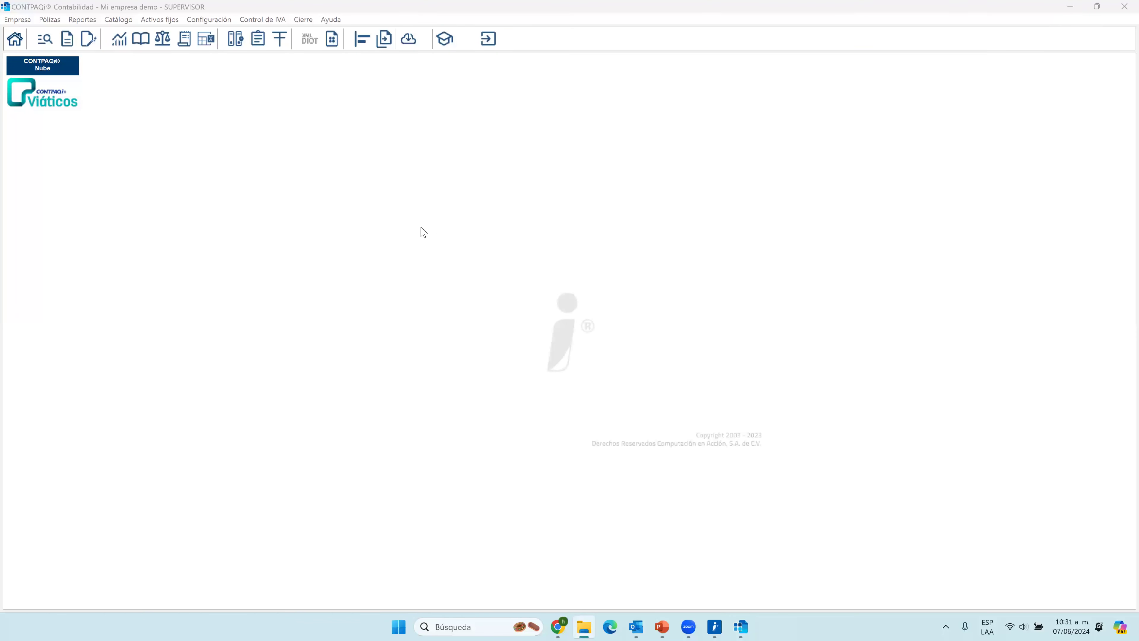
click(659, 627)
scroll(171, 437, down, 5)
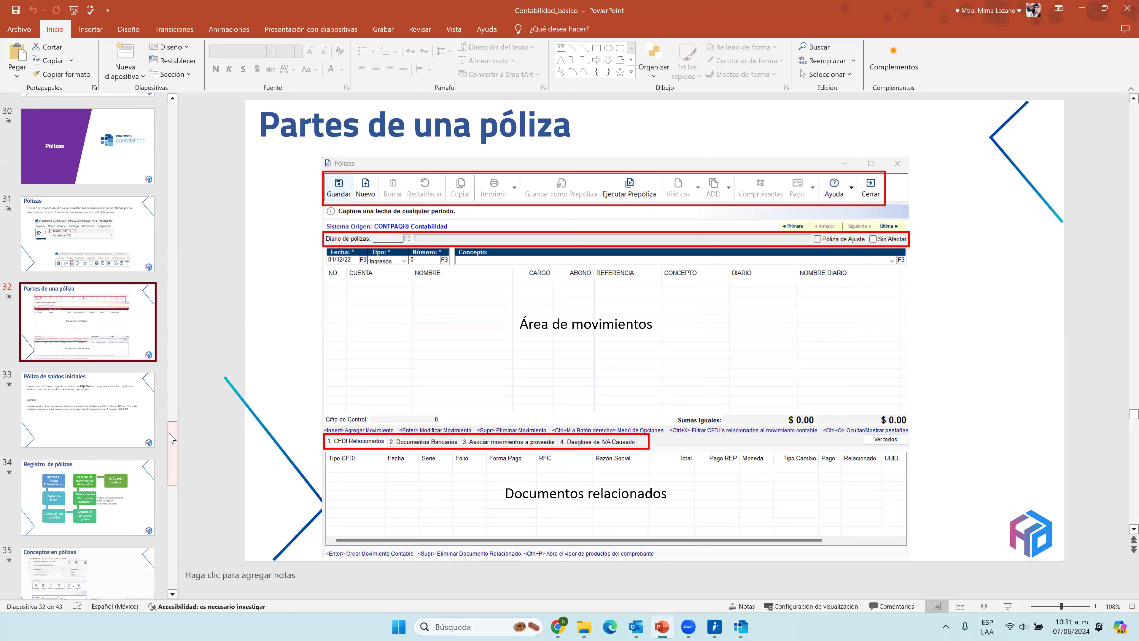
scroll(170, 437, down, 5)
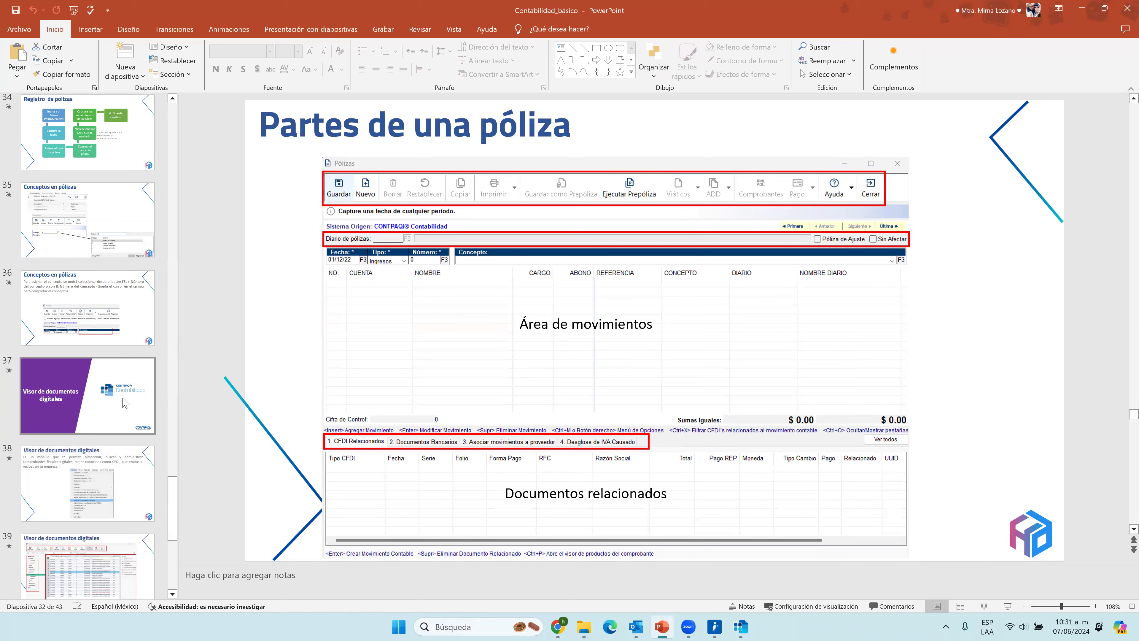
click(101, 324)
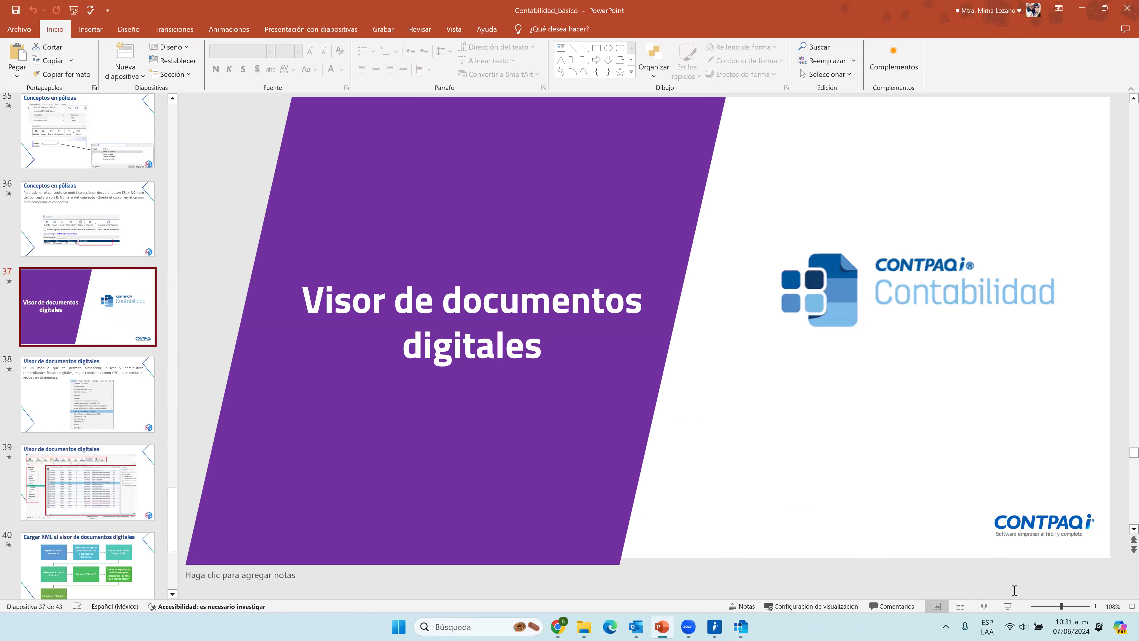
click(1006, 605)
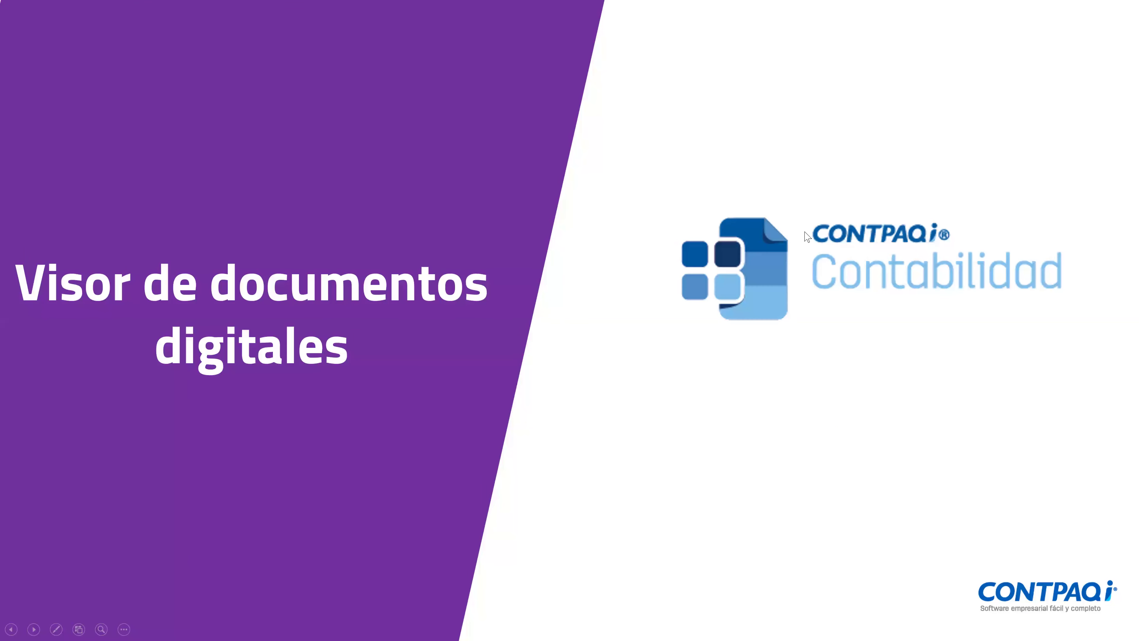
Go through the slides on the digital document viewer, loading XML files and custom views, and return to the slide about adding fields.
click(965, 458)
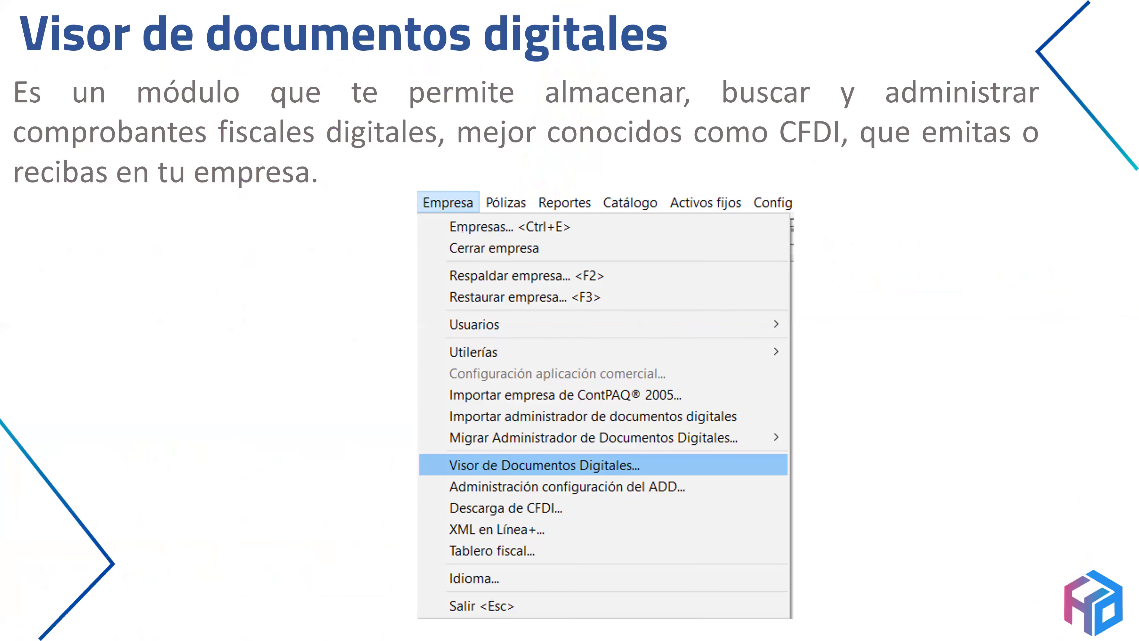
key(Right)
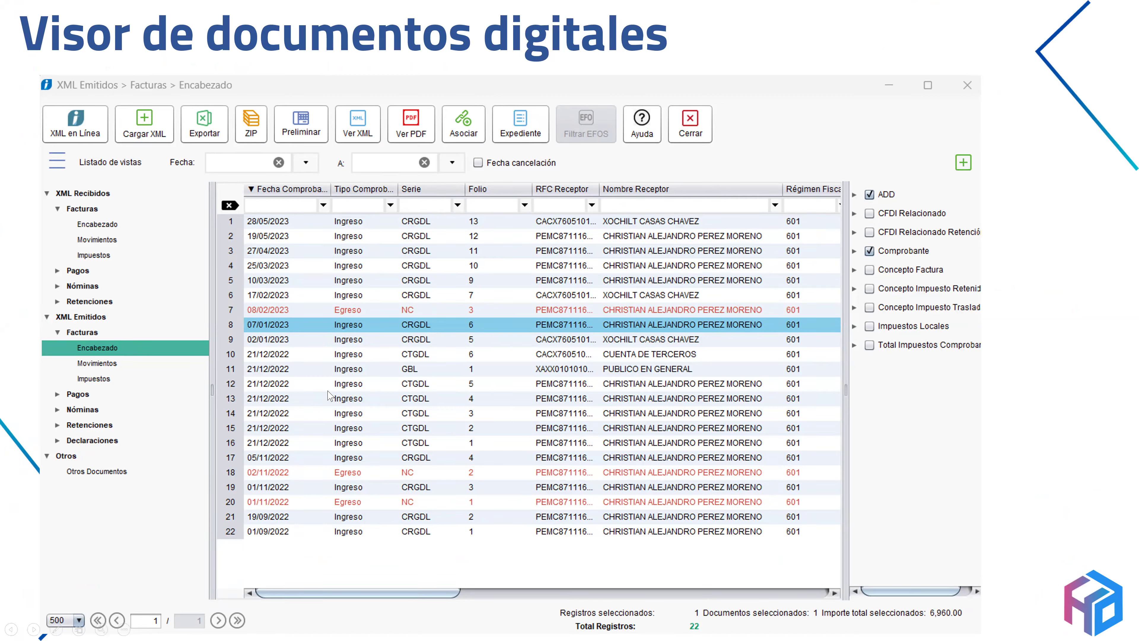
click(406, 144)
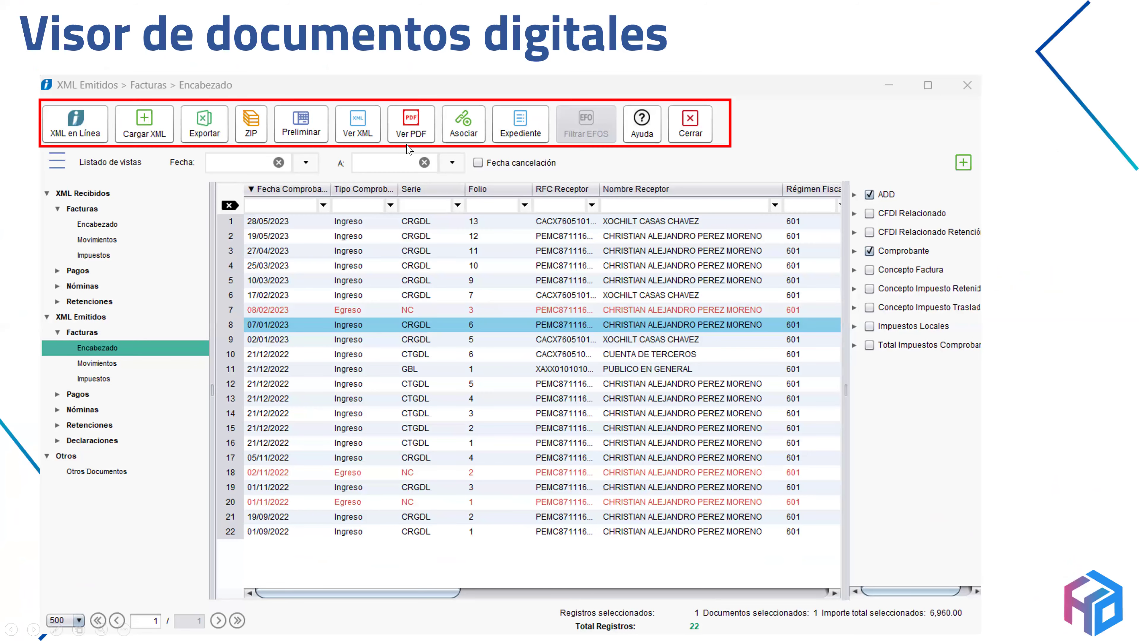
click(407, 145)
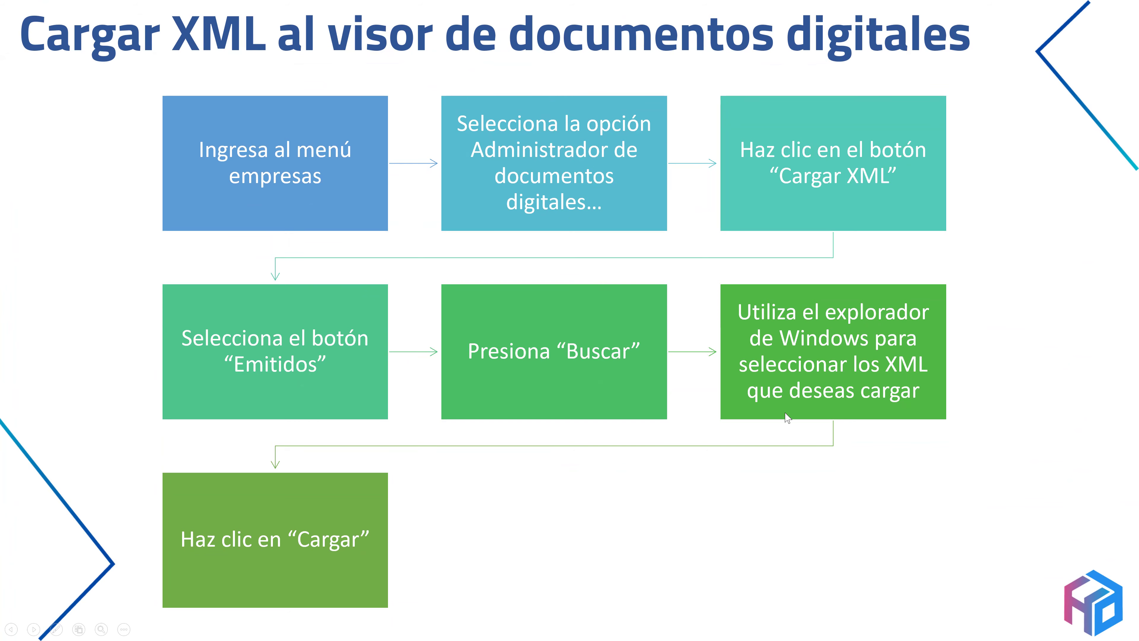
click(1093, 353)
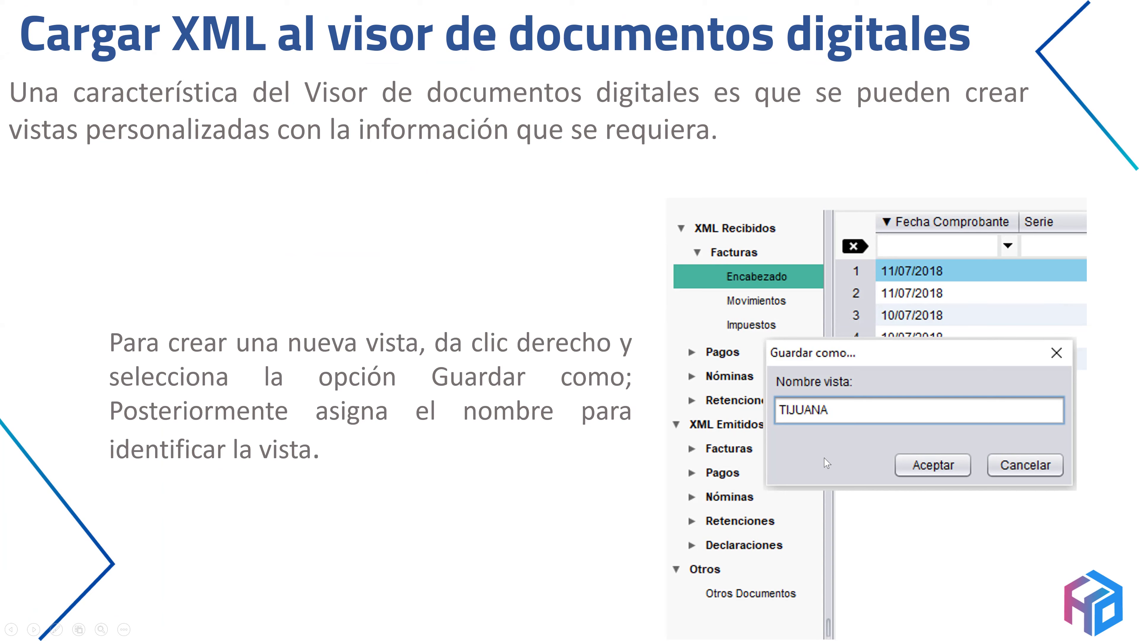
click(791, 315)
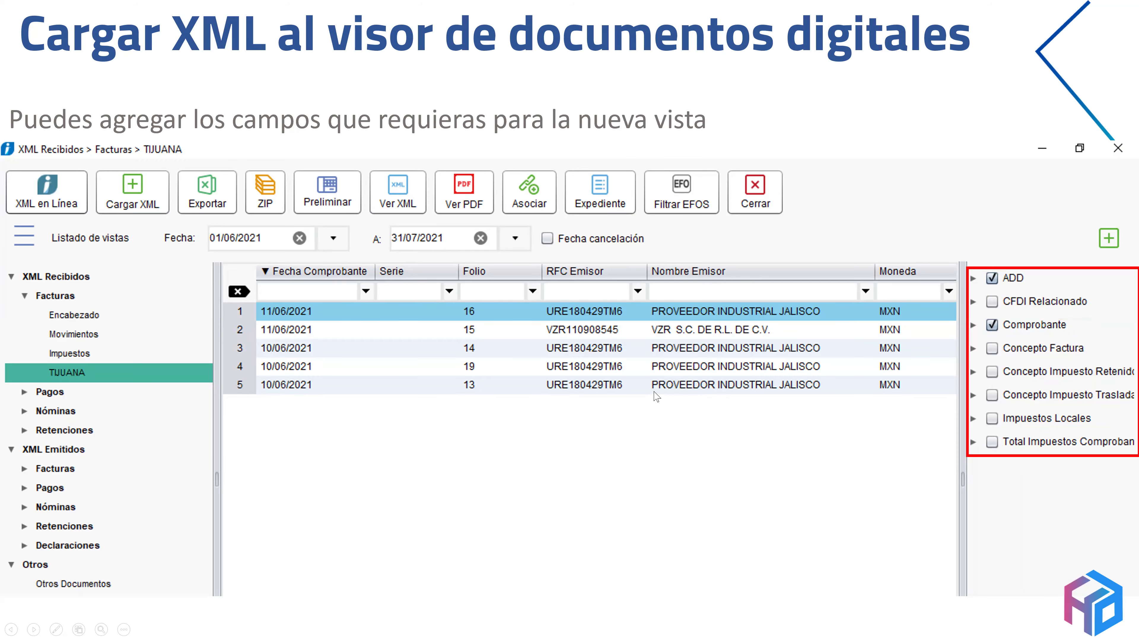
click(623, 368)
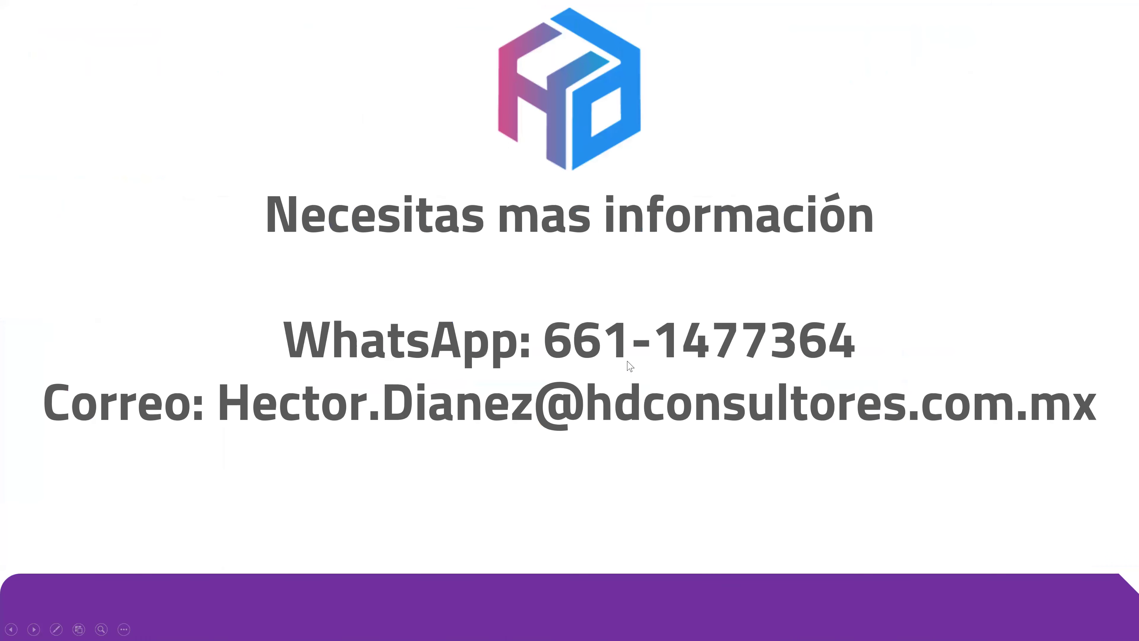
key(Left)
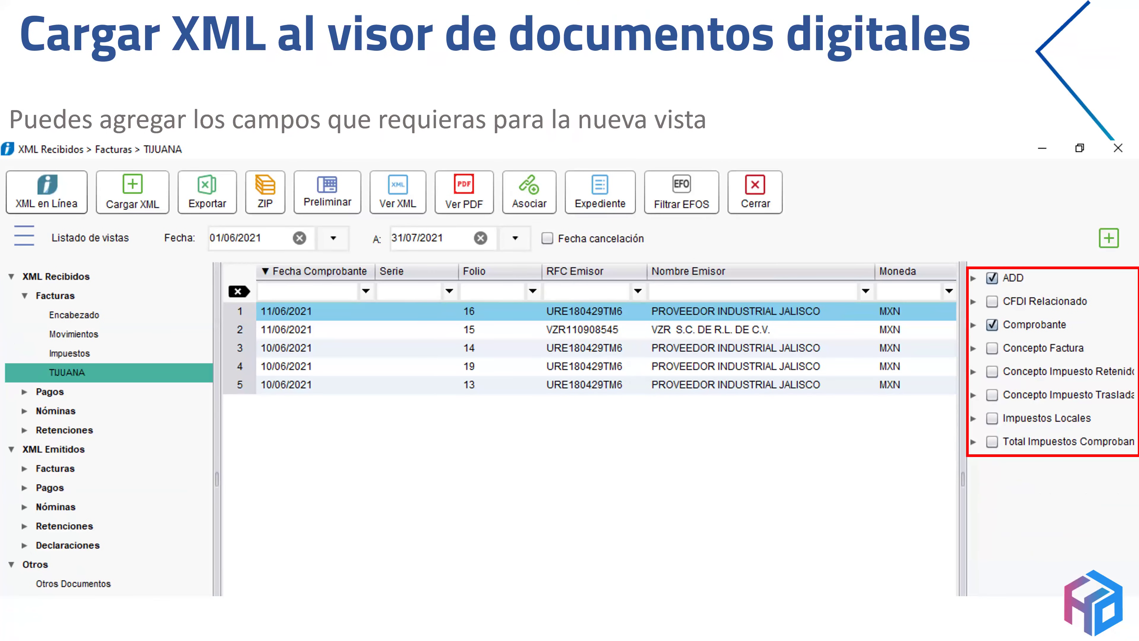